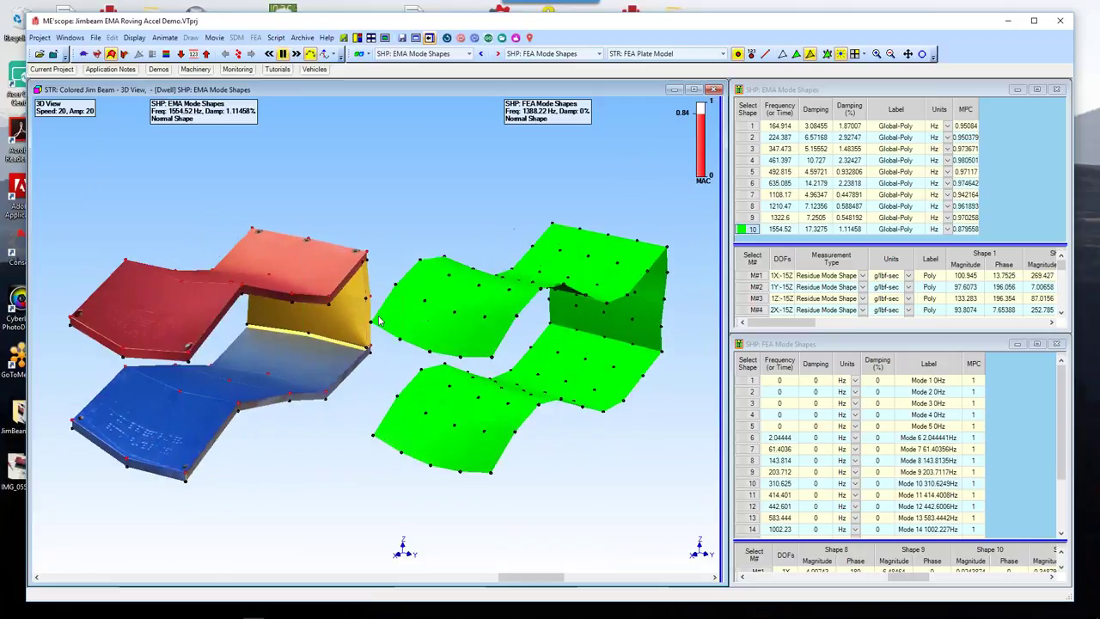
End the mode shape animation in the structure window and return it to the Draw Structure state.
right_click(443, 140)
mouse_move(468, 176)
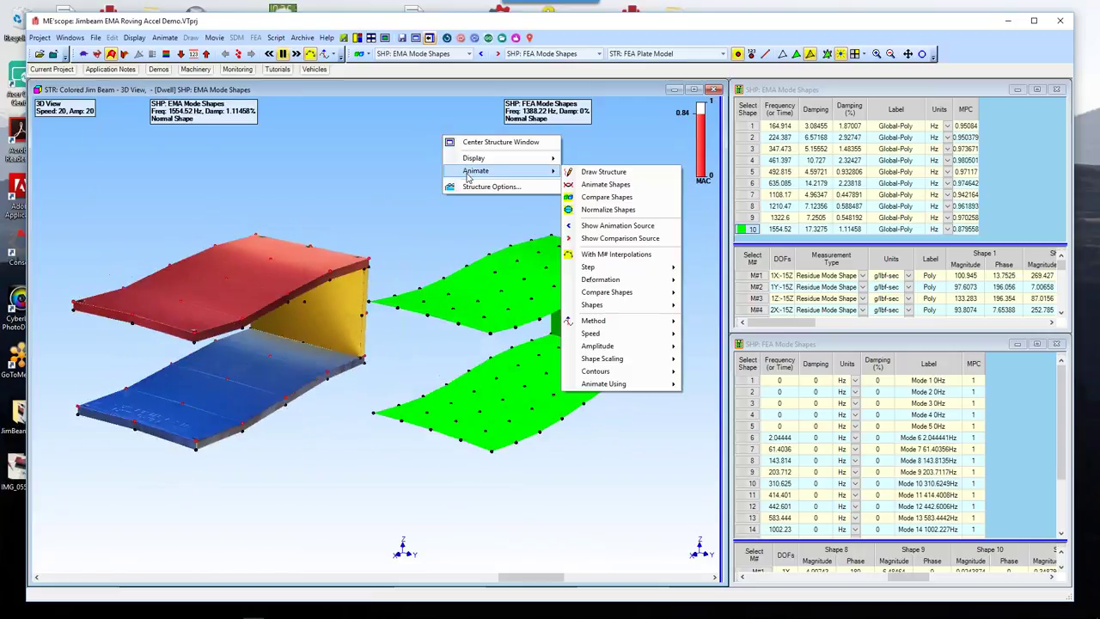
left_click(613, 171)
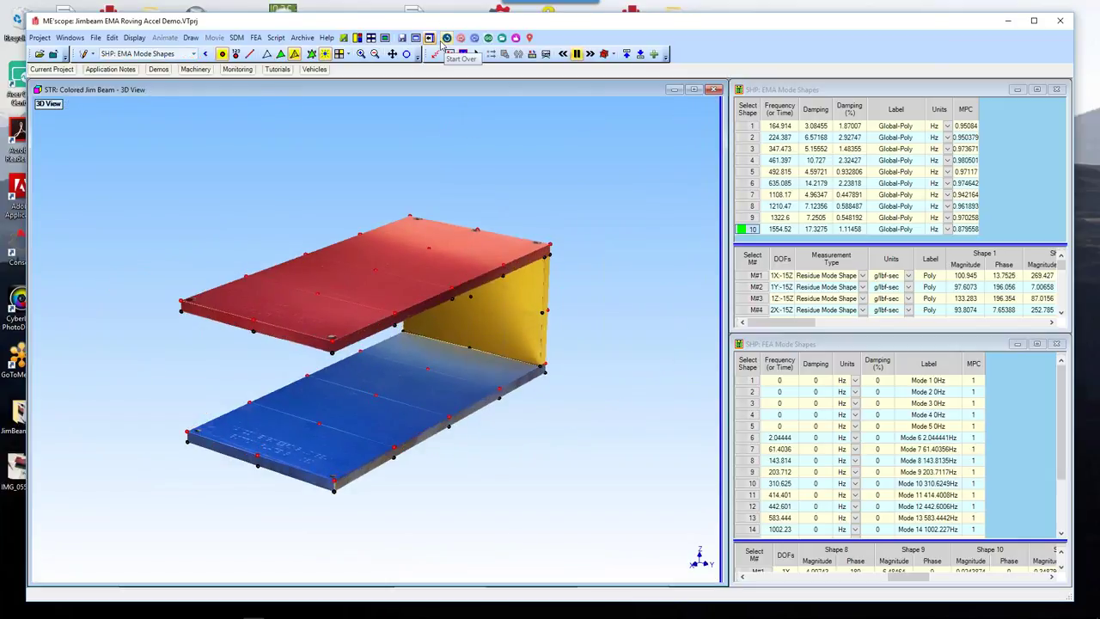
Minimize all project windows, then run the Start Over script to lay out the demo windows.
left_click(69, 37)
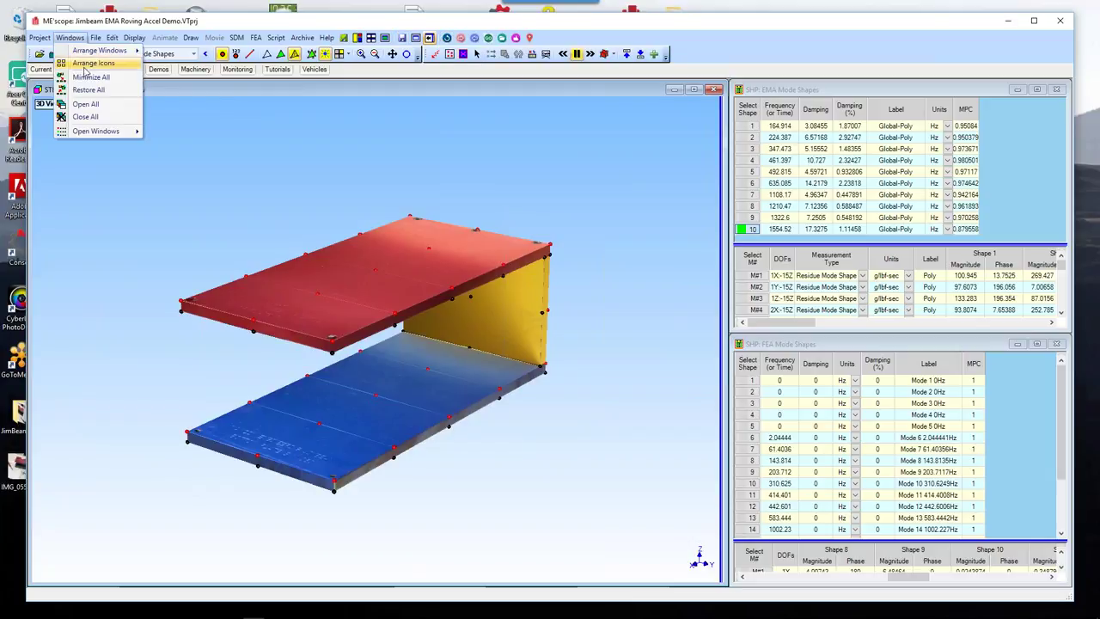
left_click(86, 63)
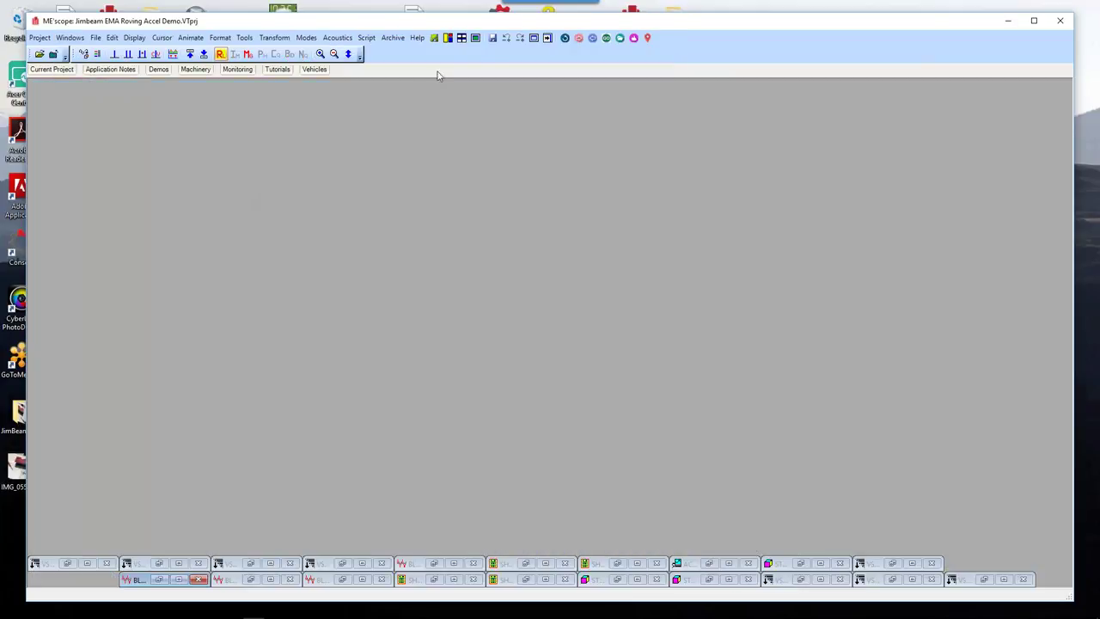
left_click(565, 39)
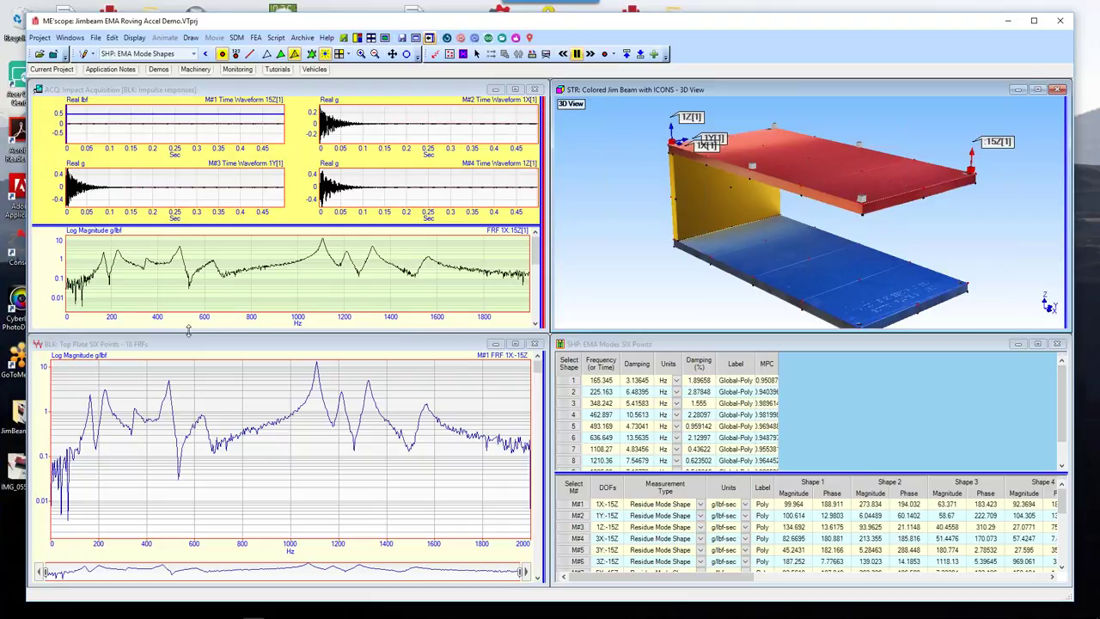
Open the Arrange Windows script for editing, widen its window to show the Description column, and reposition it.
left_click(446, 39)
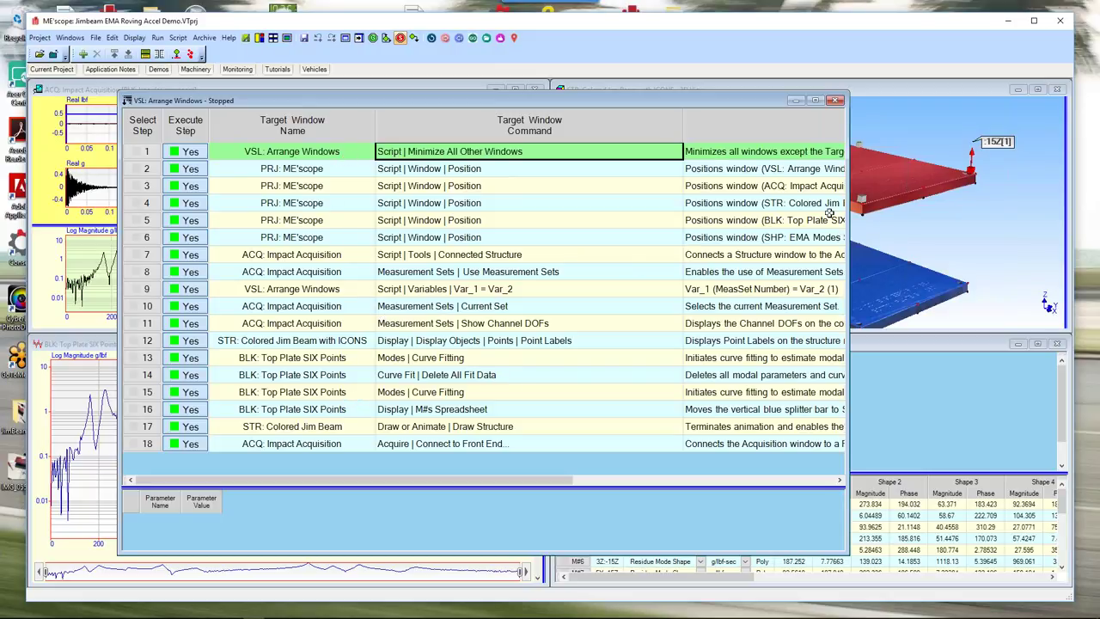
left_click_drag(847, 209, 1037, 193)
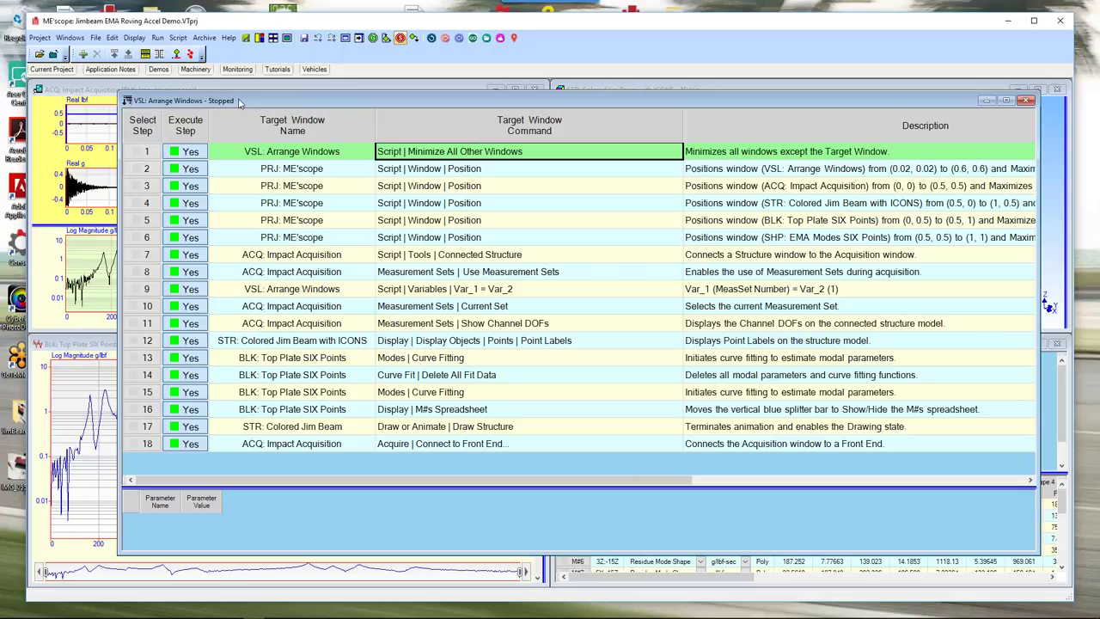
left_click_drag(240, 101, 219, 95)
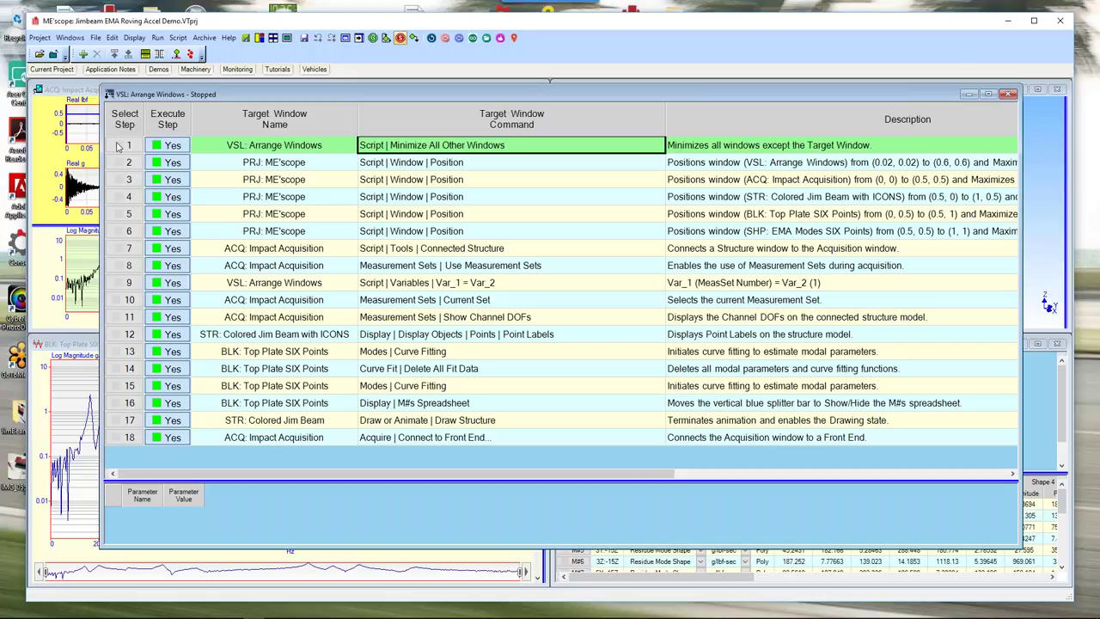
Switch execution of script step 1 to No and back to Yes, then select its target window name.
left_click(169, 146)
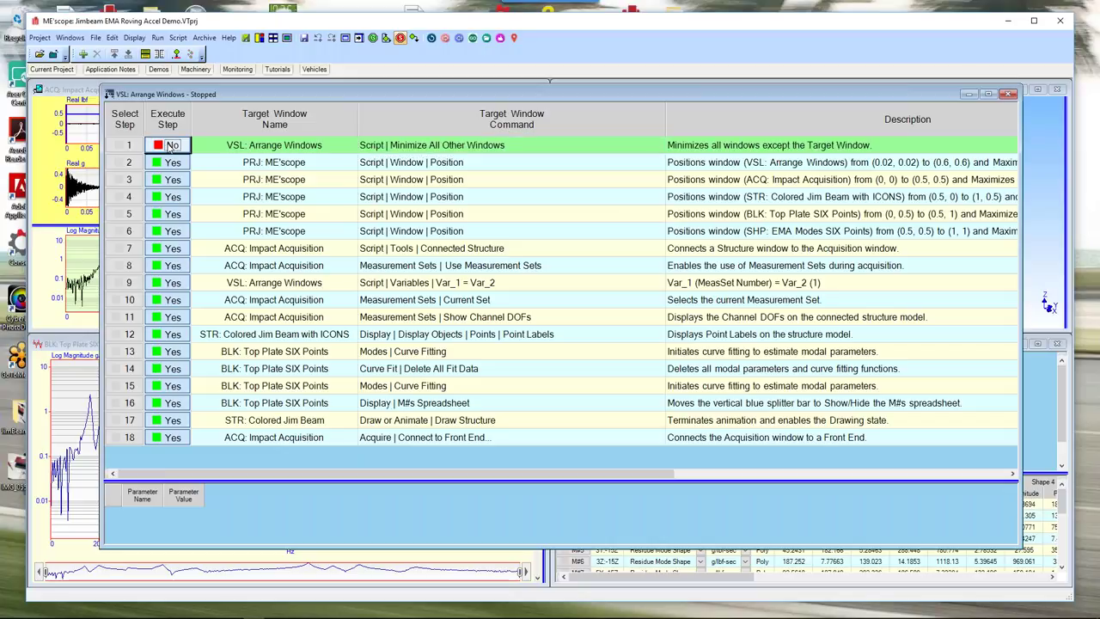
left_click(169, 147)
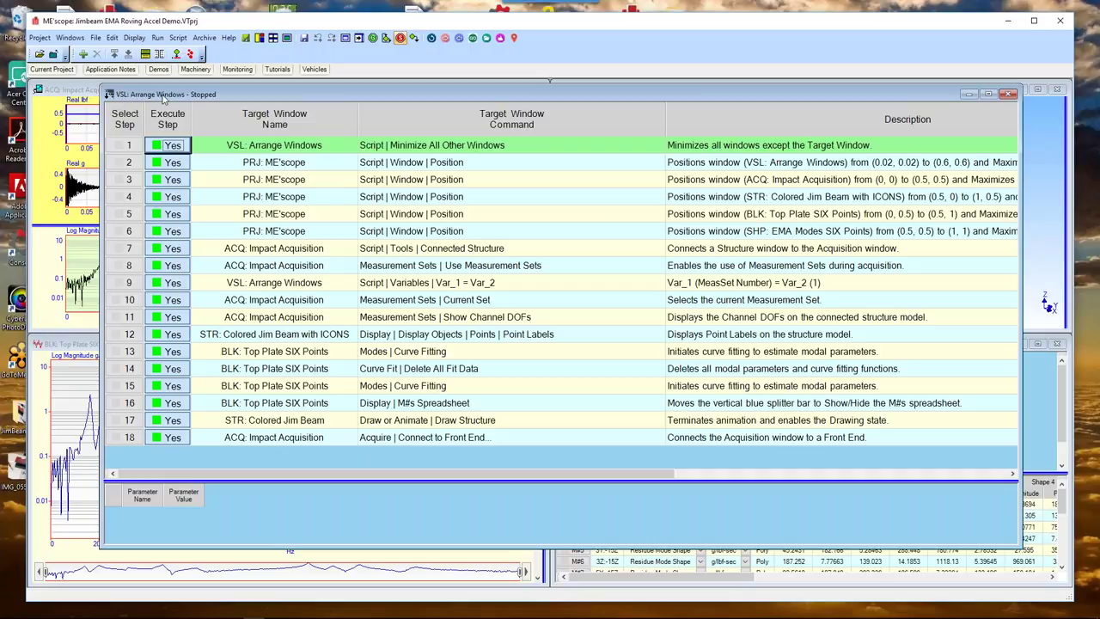
left_click(269, 145)
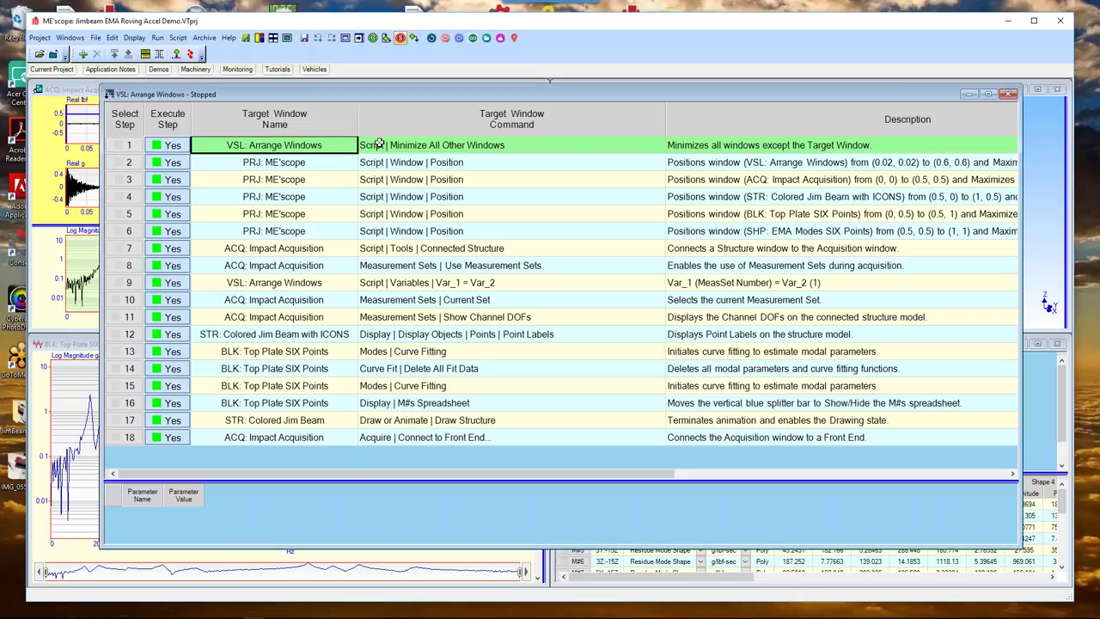
Select the Window Position command in step 2, narrow the Target Window Command column, and enlarge the parameters area and its text.
left_click(384, 163)
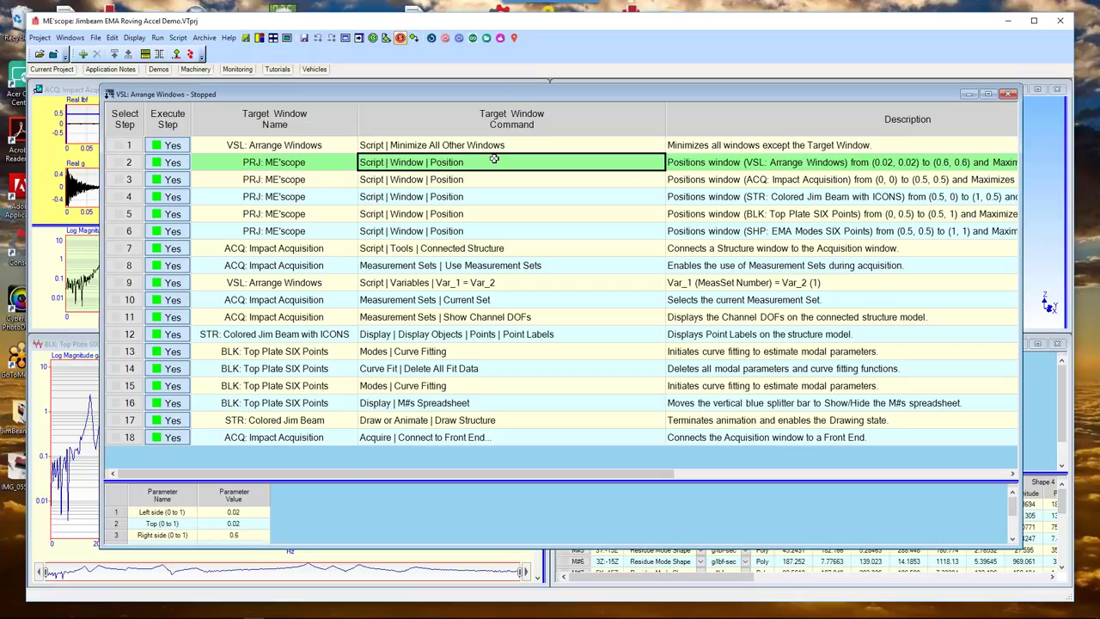
left_click_drag(663, 115, 596, 116)
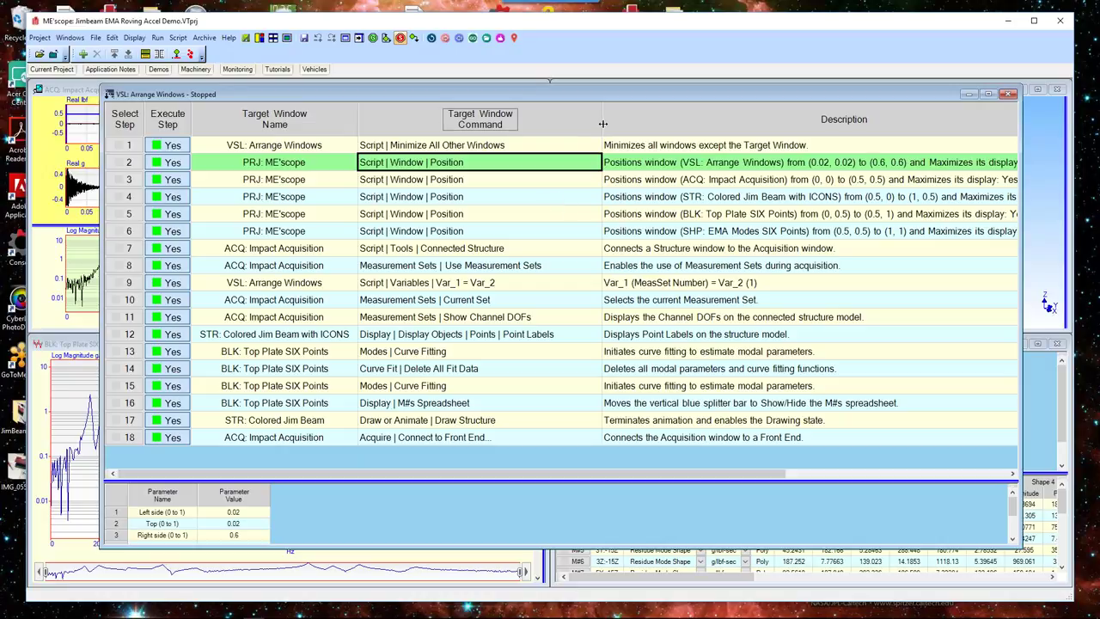
left_click_drag(602, 123, 561, 131)
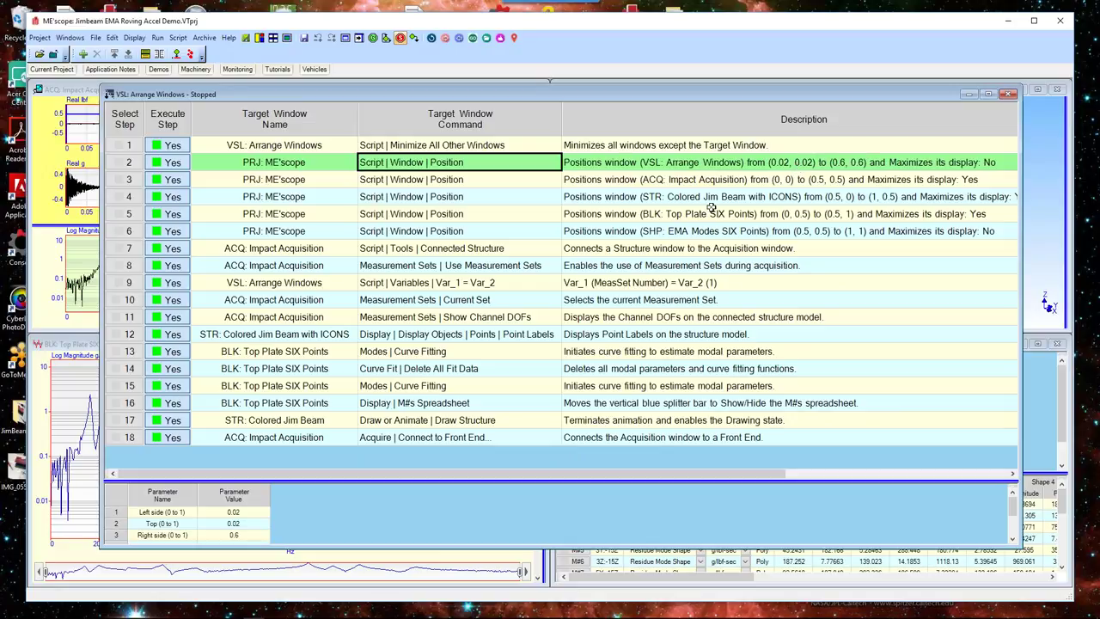
left_click_drag(390, 477, 394, 347)
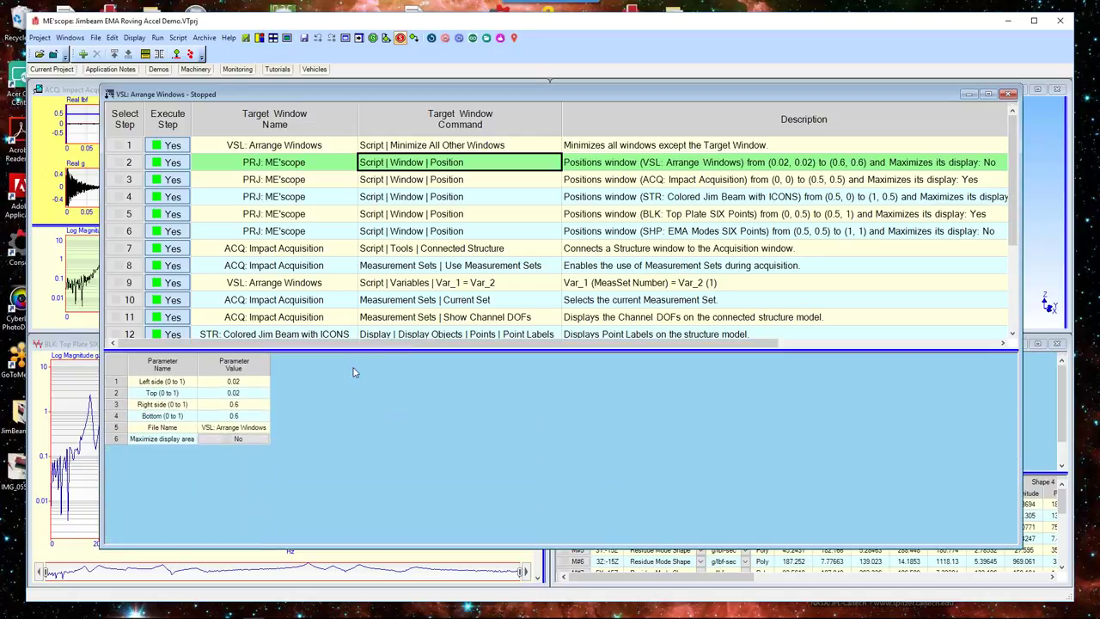
left_click(258, 370)
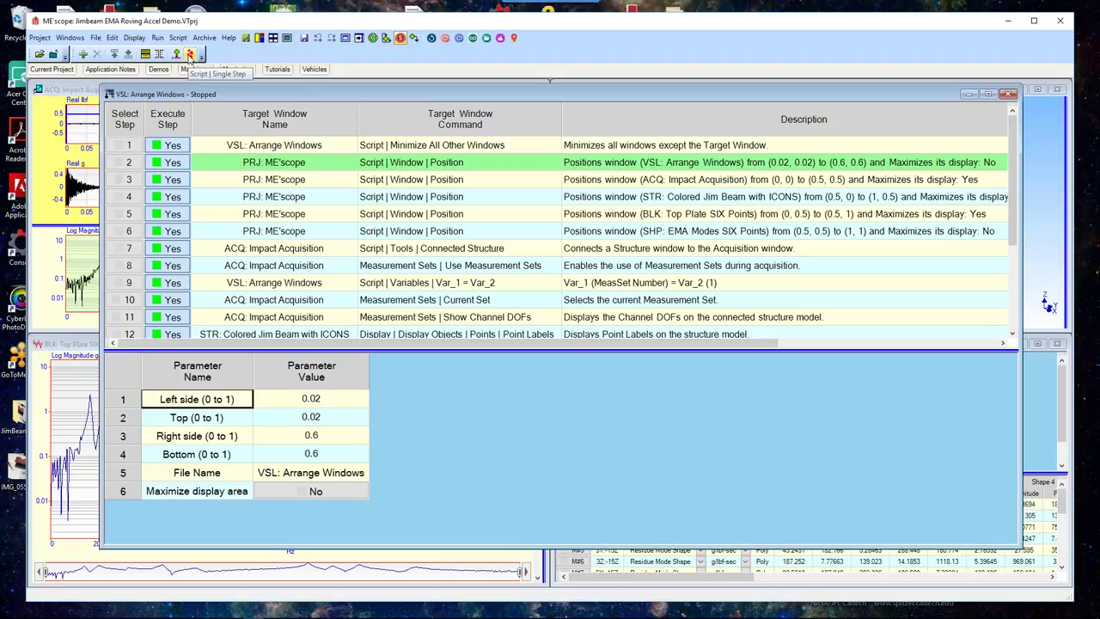
Execute step 2 of the Arrange Windows script with Single Step, then reselect that step.
left_click(190, 54)
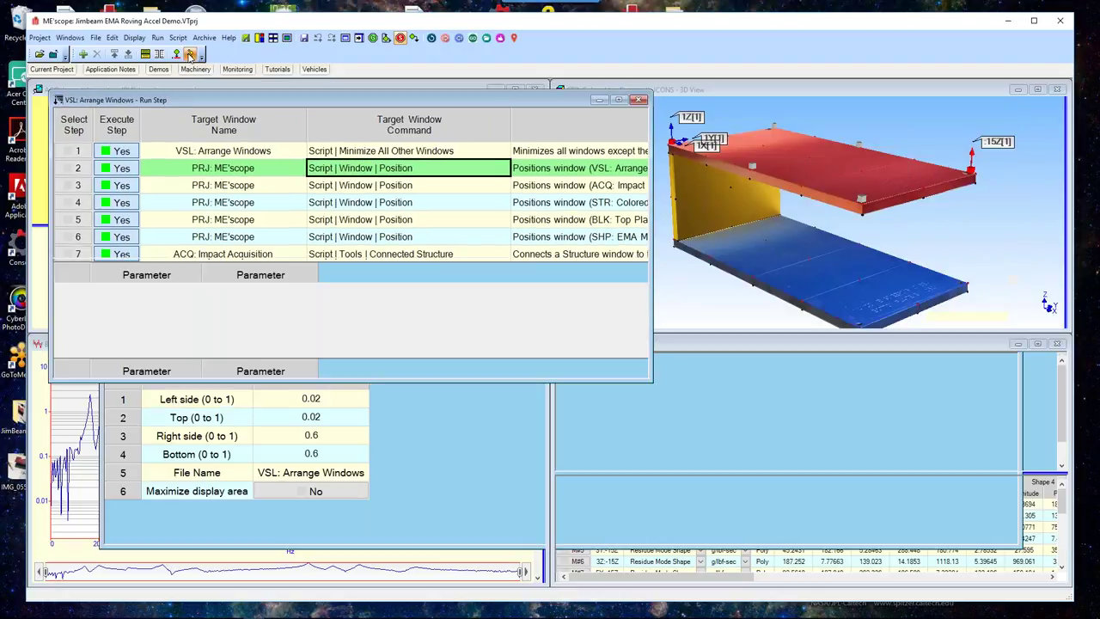
left_click(190, 54)
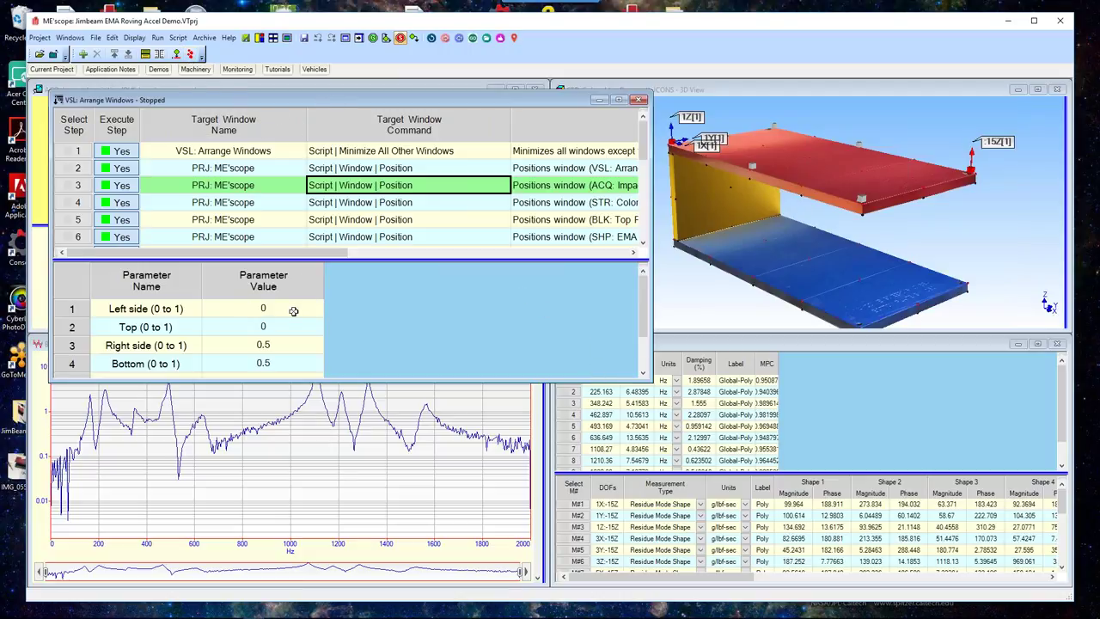
left_click(359, 168)
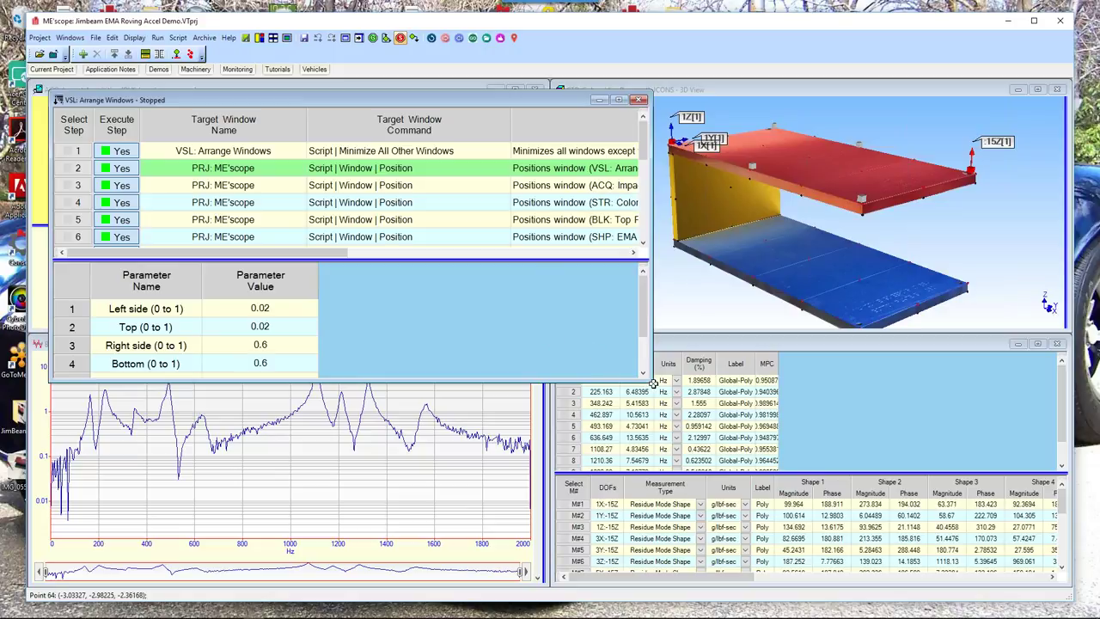
Center and enlarge the Arrange Windows script window, and adjust the divider to show more script steps.
left_click_drag(504, 262, 501, 294)
right_click(486, 140)
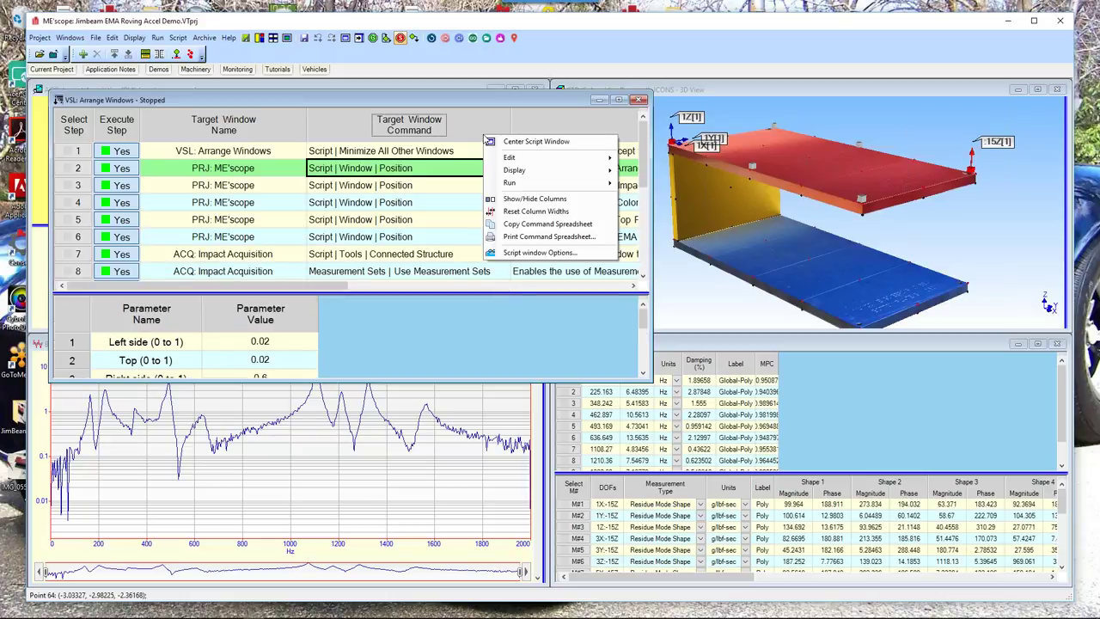
key("Escape")
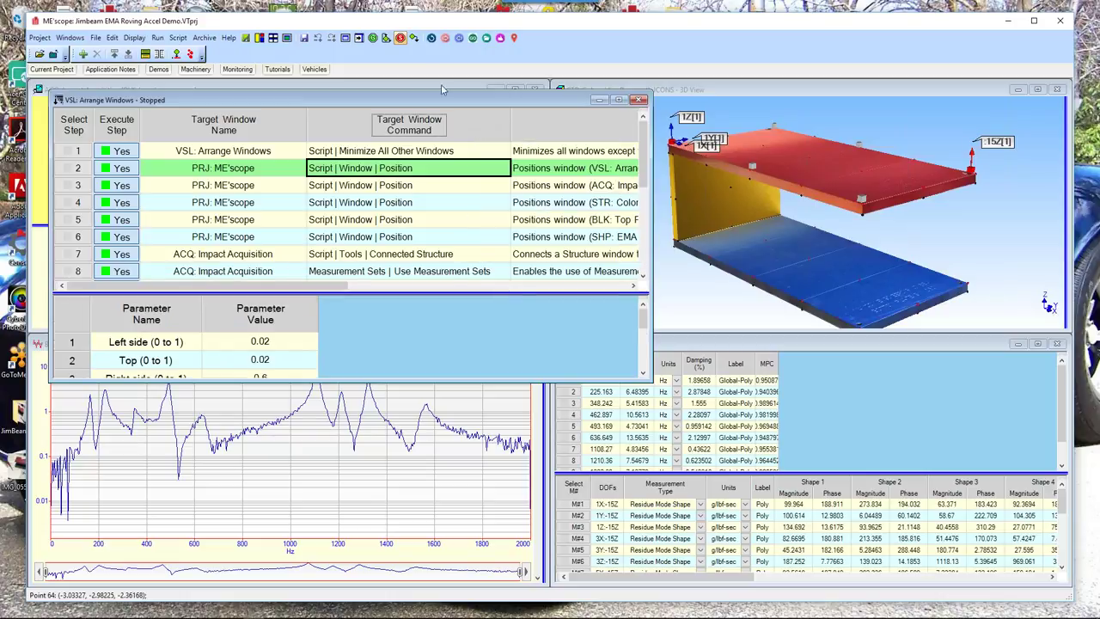
left_click(431, 39)
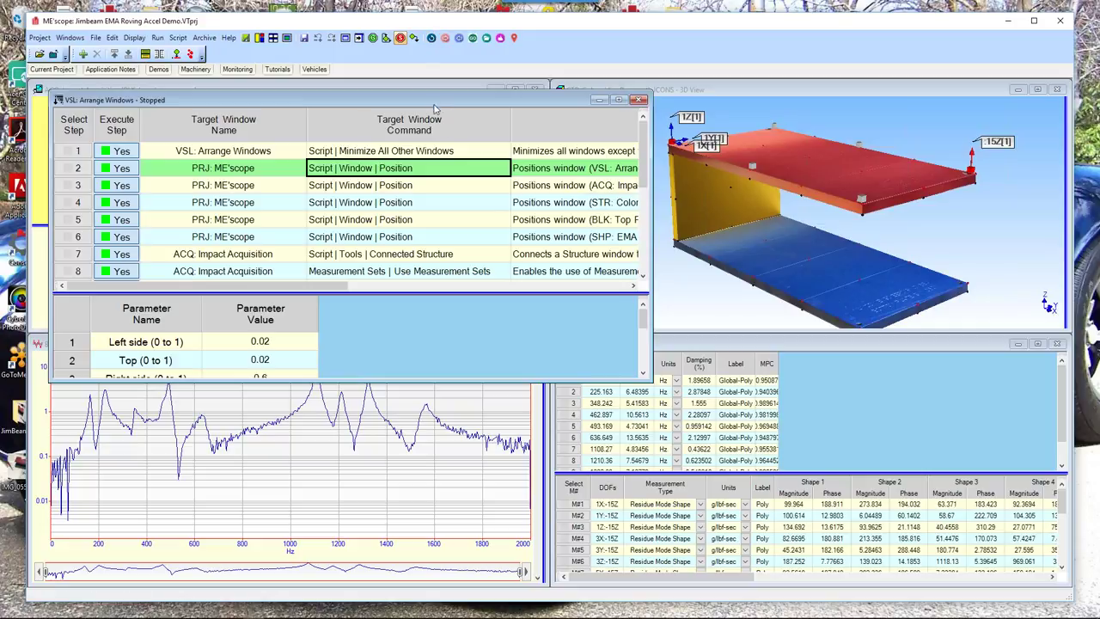
right_click(516, 119)
left_click(678, 171)
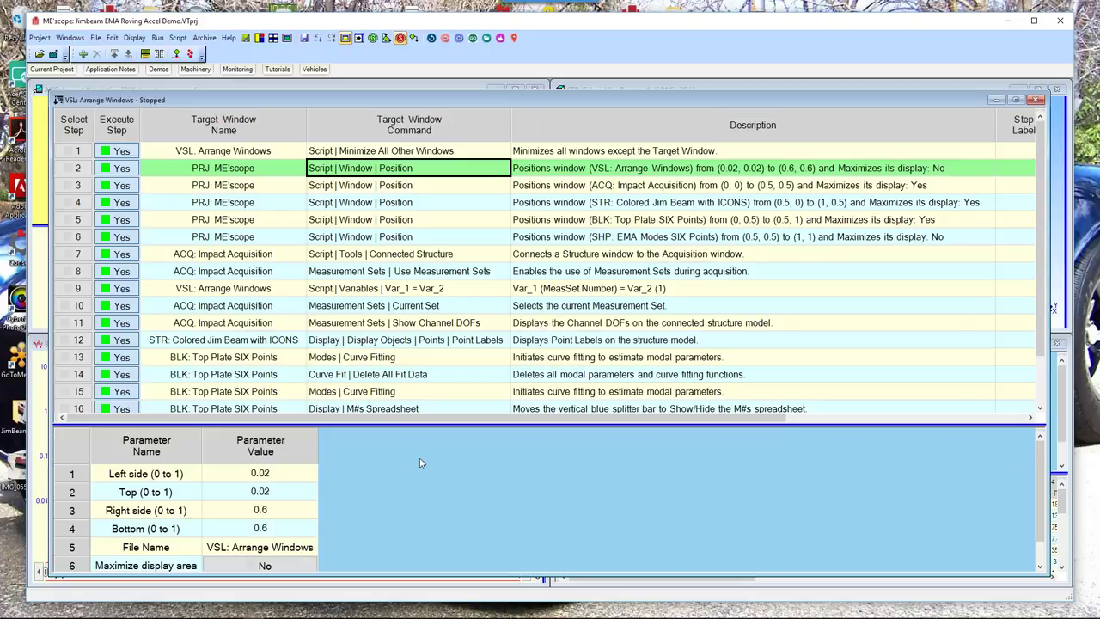
left_click_drag(445, 425, 438, 442)
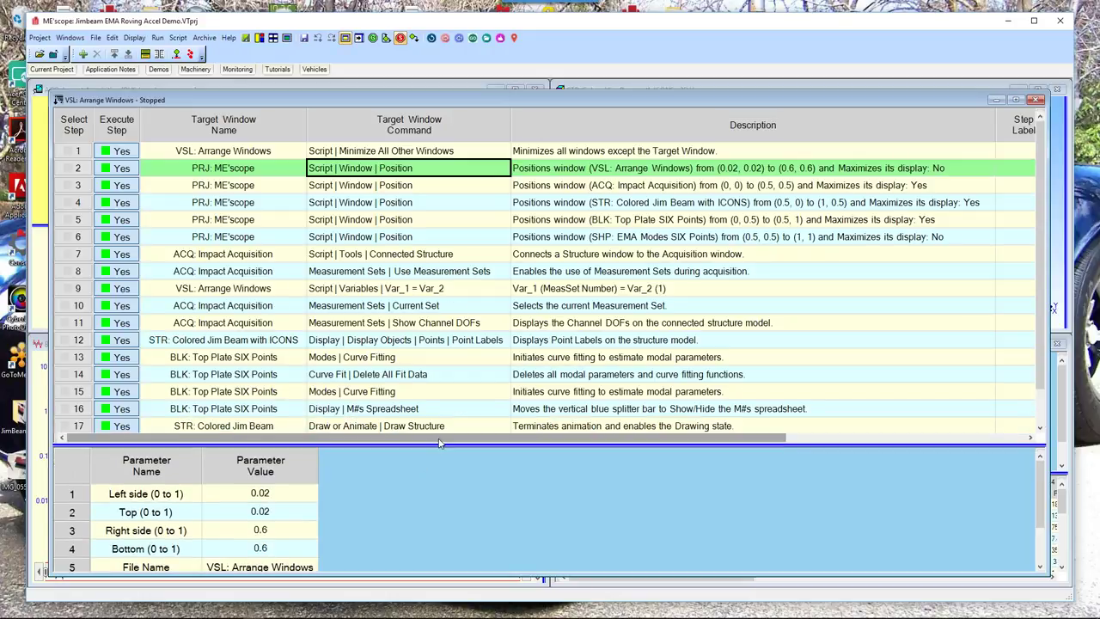
Select the Window Position command in step 3, expand the parameters area to show all six parameters, and shift the script window slightly.
right_click(472, 126)
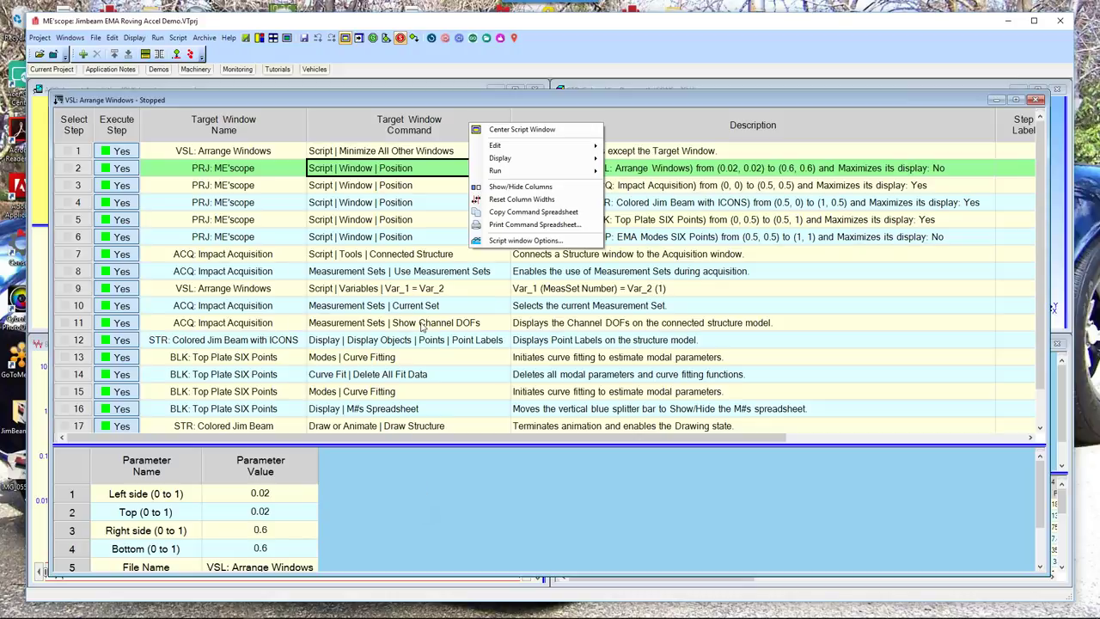
left_click(414, 186)
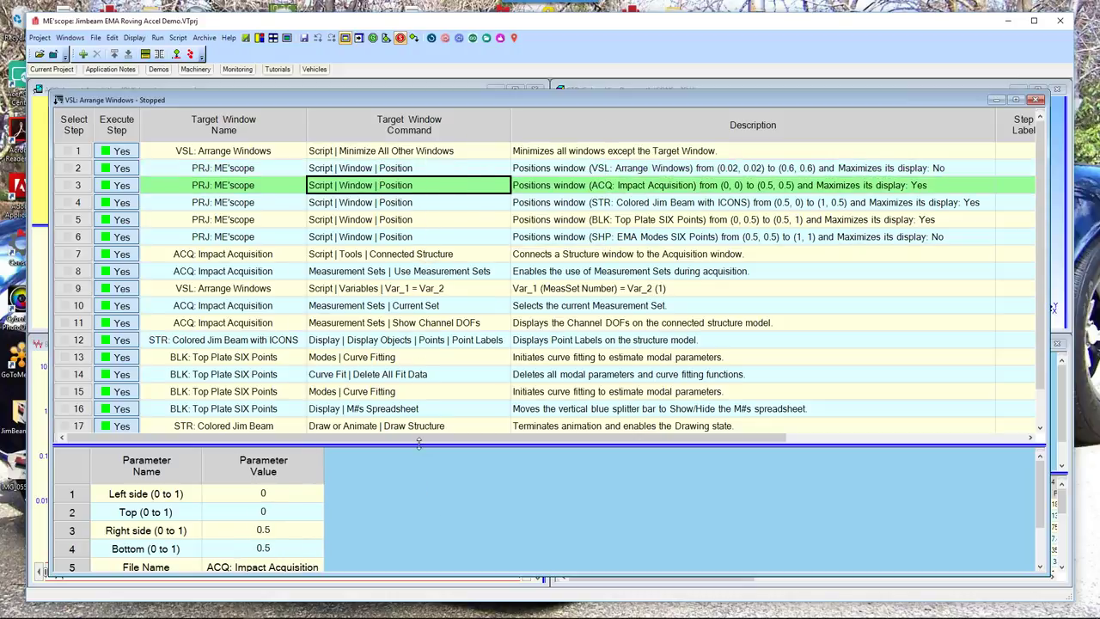
left_click_drag(418, 442, 419, 415)
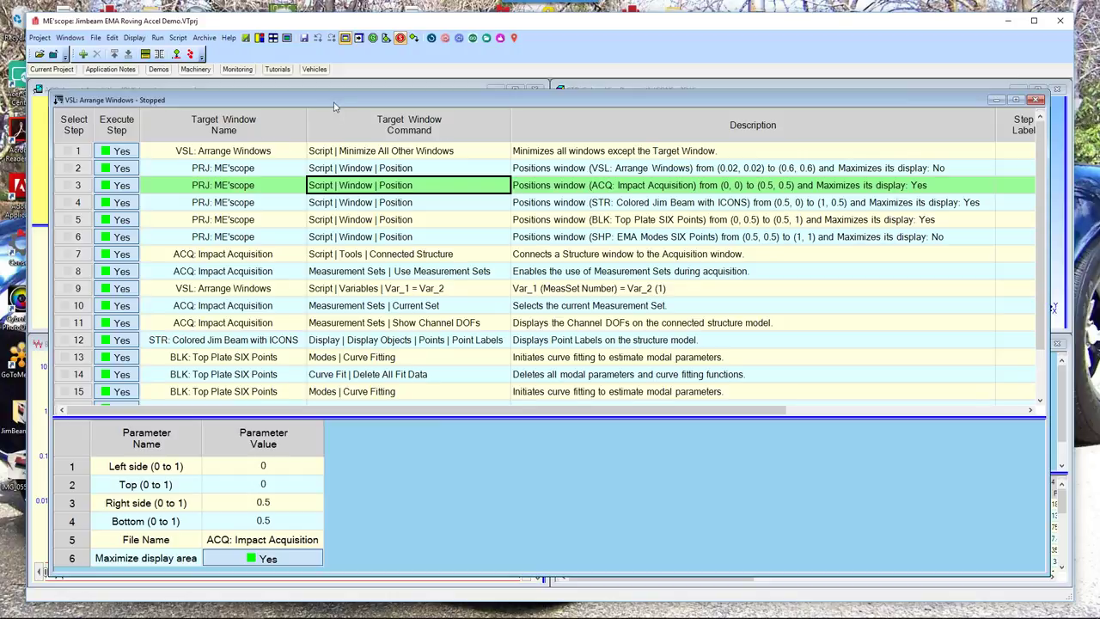
left_click_drag(344, 101, 315, 92)
Examine the parameters of script steps 4 to 8, covering window positions, the connected structure and the use of measurement sets.
left_click(334, 199)
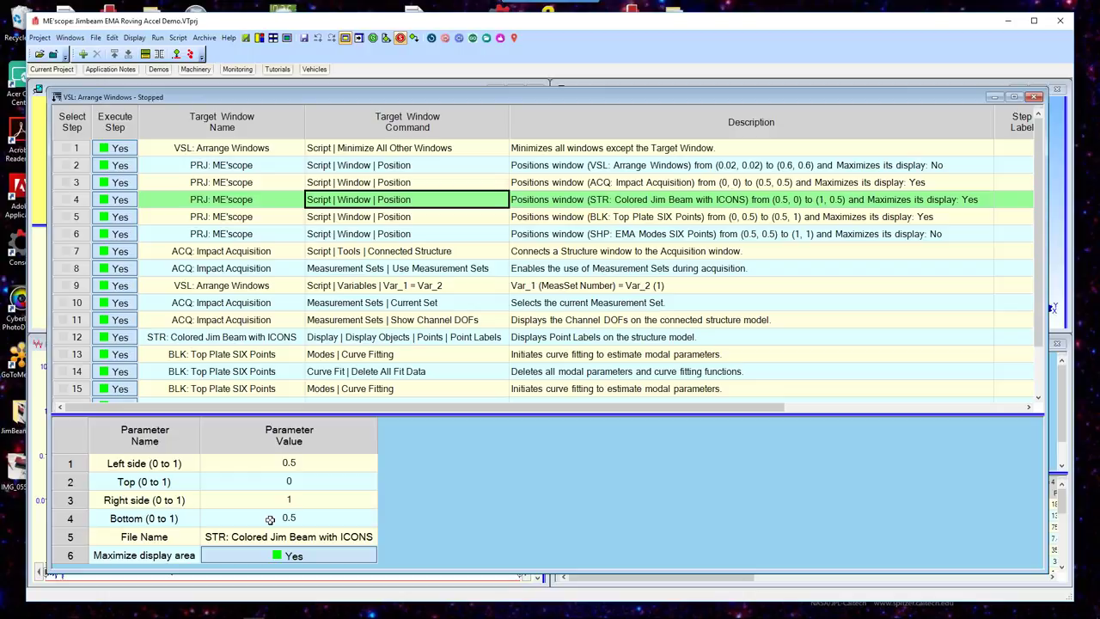
left_click(379, 216)
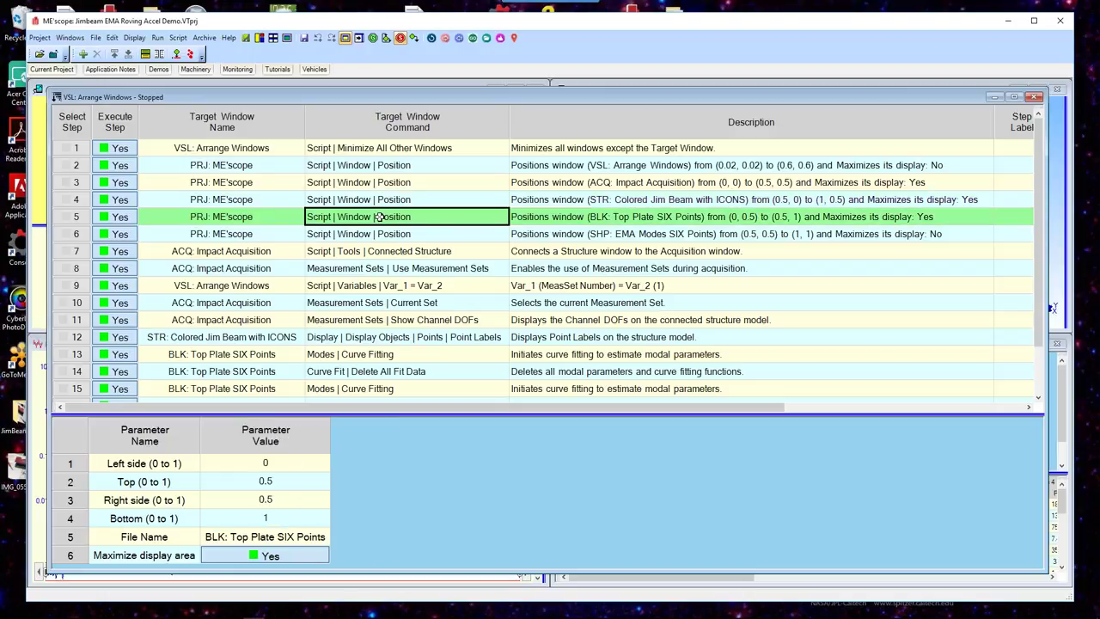
left_click(378, 232)
left_click(378, 217)
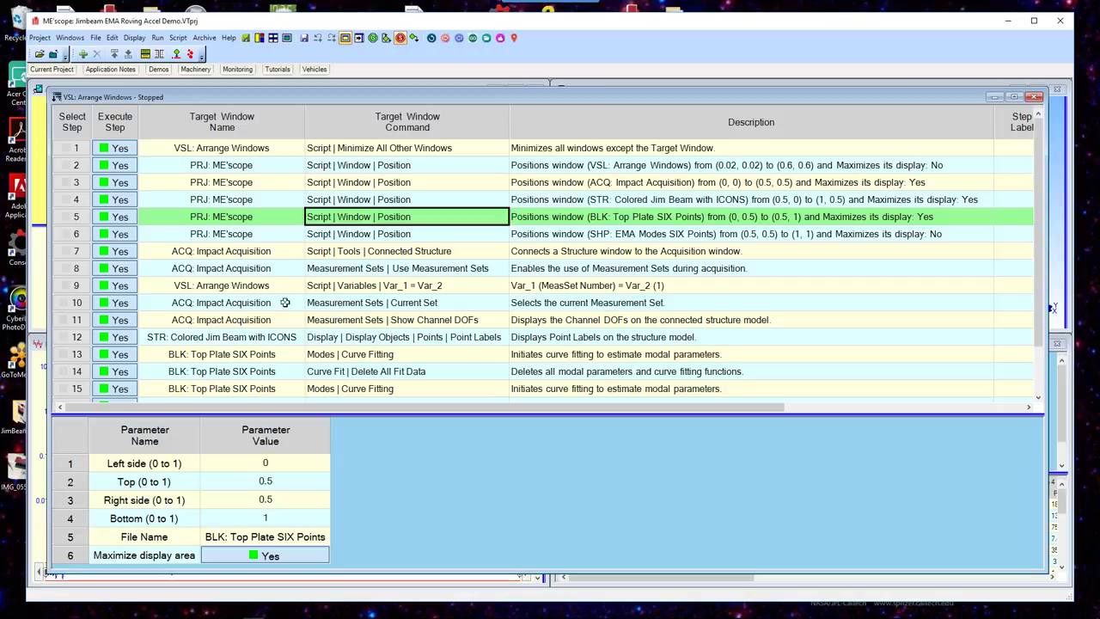
left_click(366, 235)
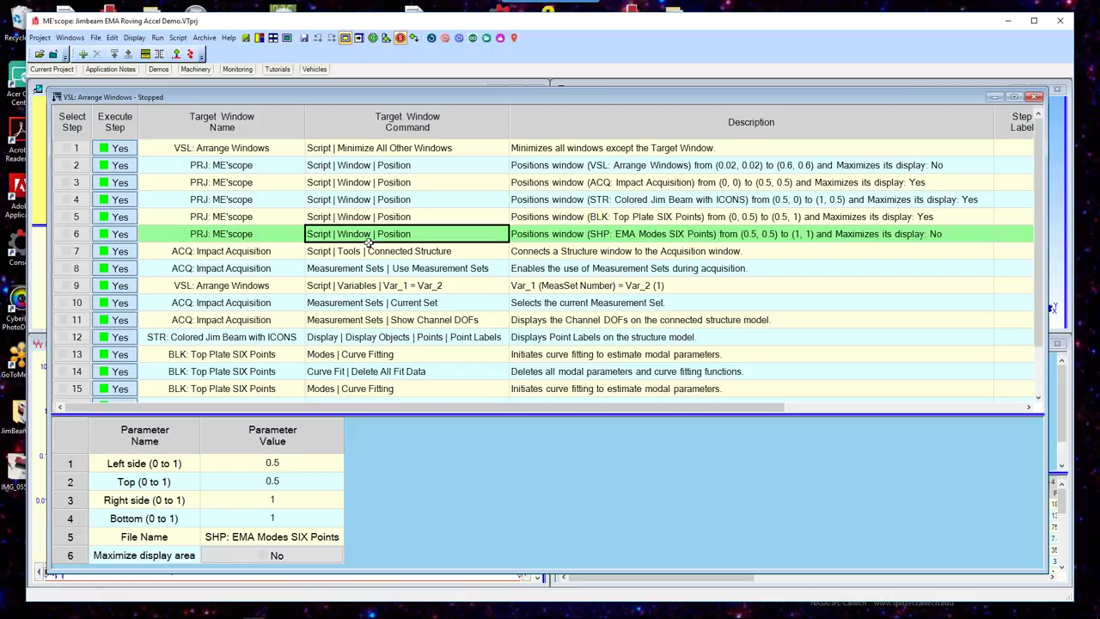
left_click(368, 250)
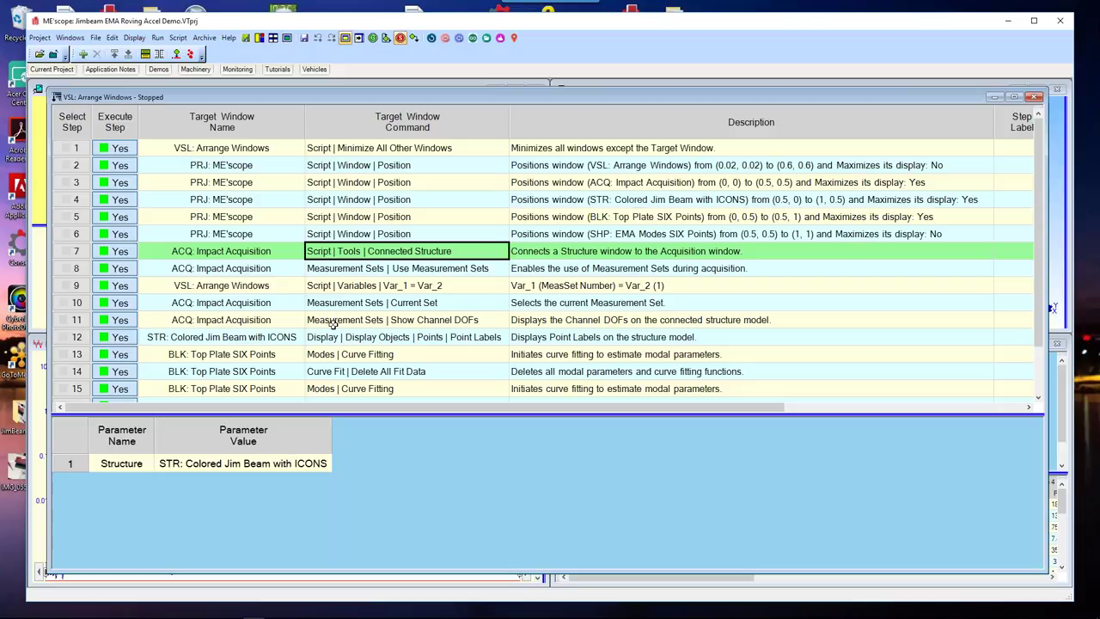
left_click(346, 268)
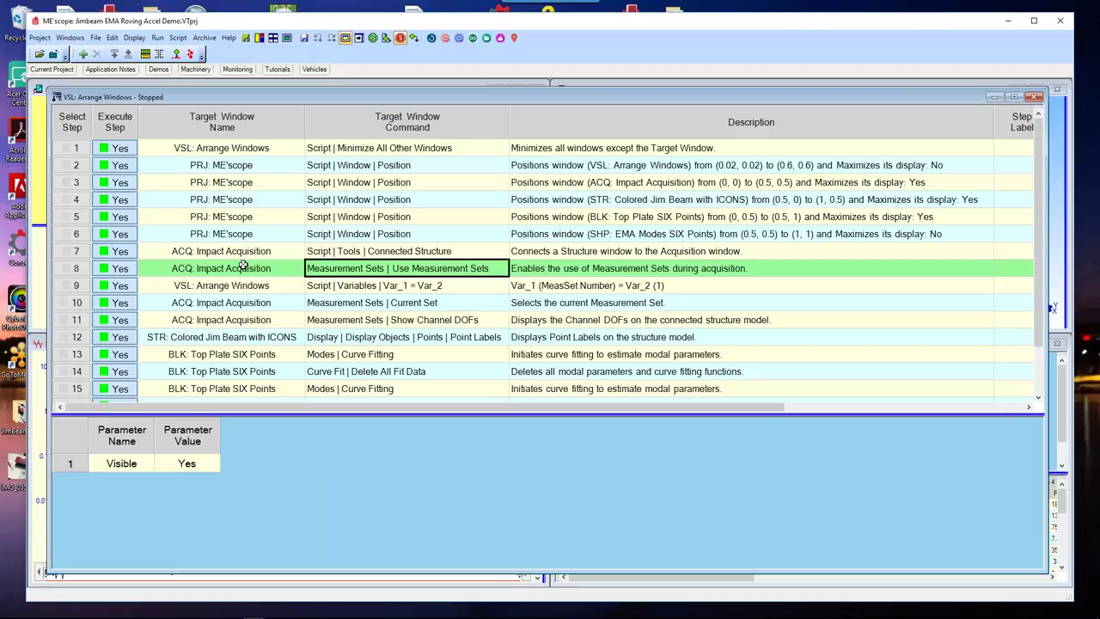
left_click(338, 253)
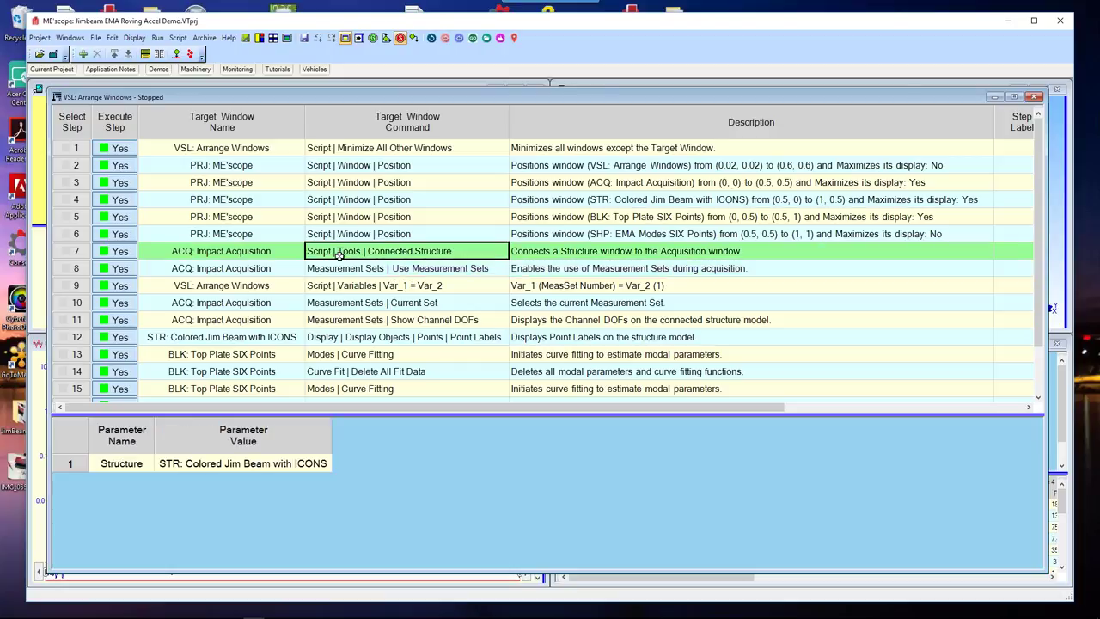
left_click(337, 269)
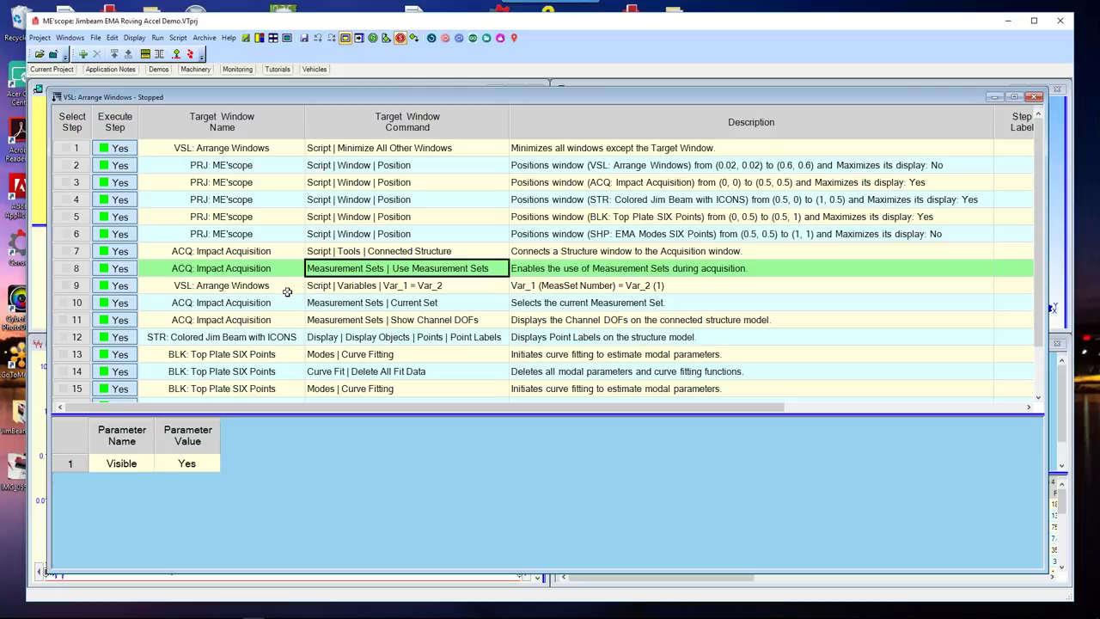
Inspect the variable assignment in script step 9 and review the defined global variables in an enlarged dialog, closing it when finished.
left_click(346, 286)
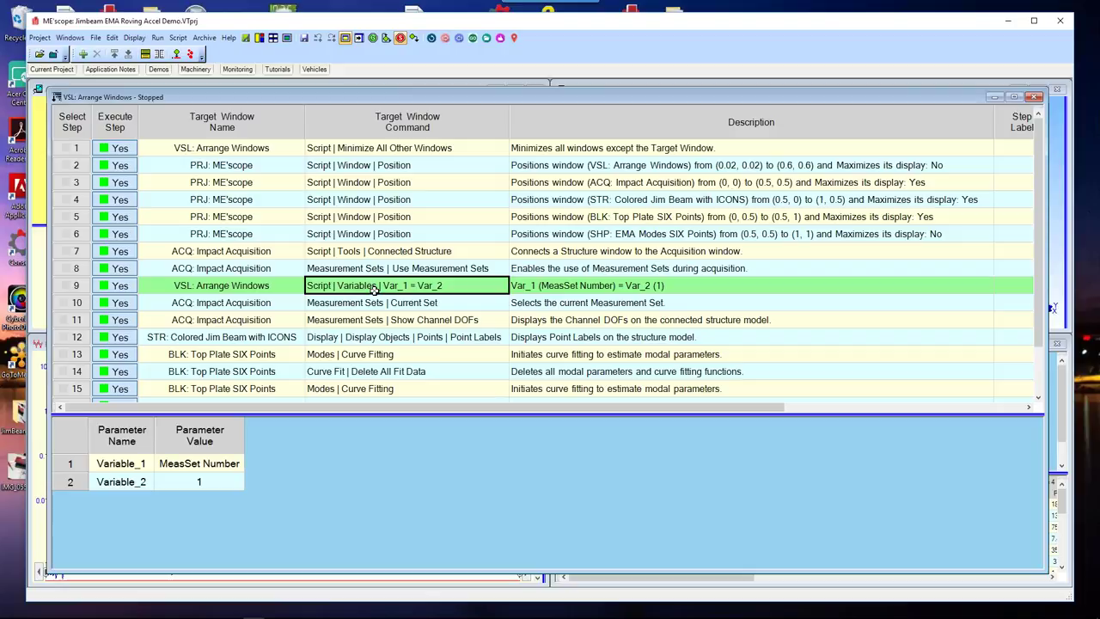
left_click(176, 39)
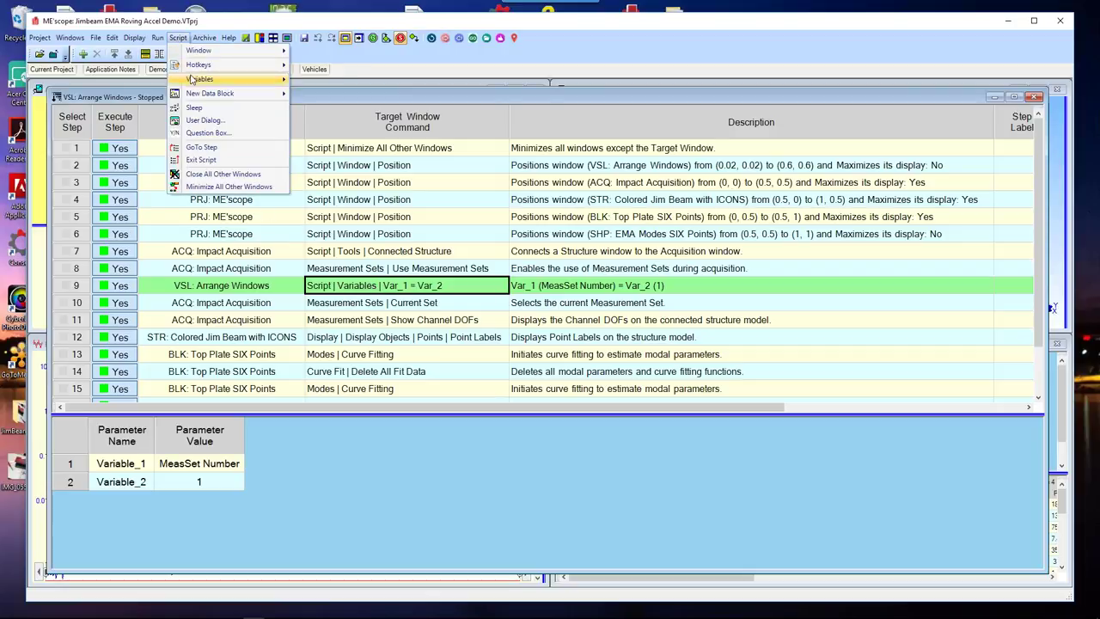
mouse_move(193, 80)
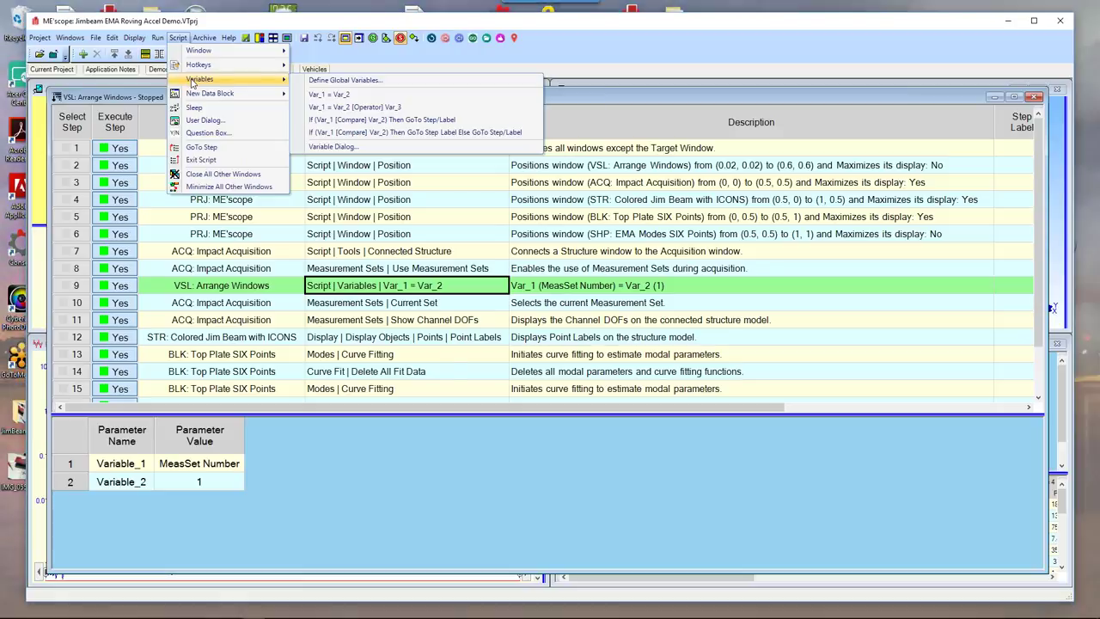
left_click(347, 81)
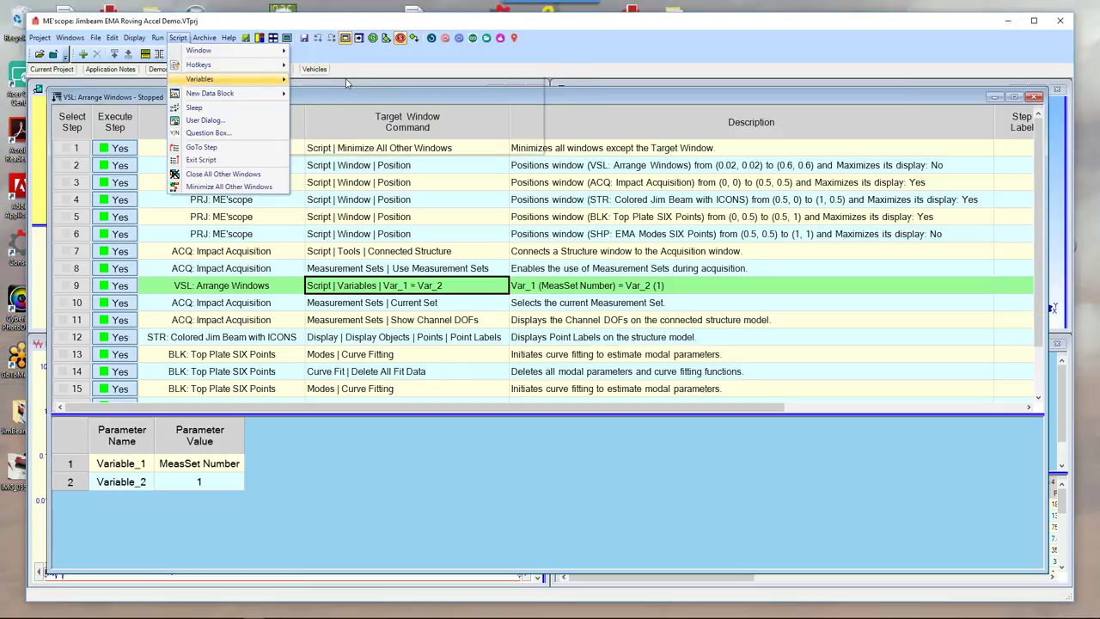
left_click_drag(461, 146, 437, 122)
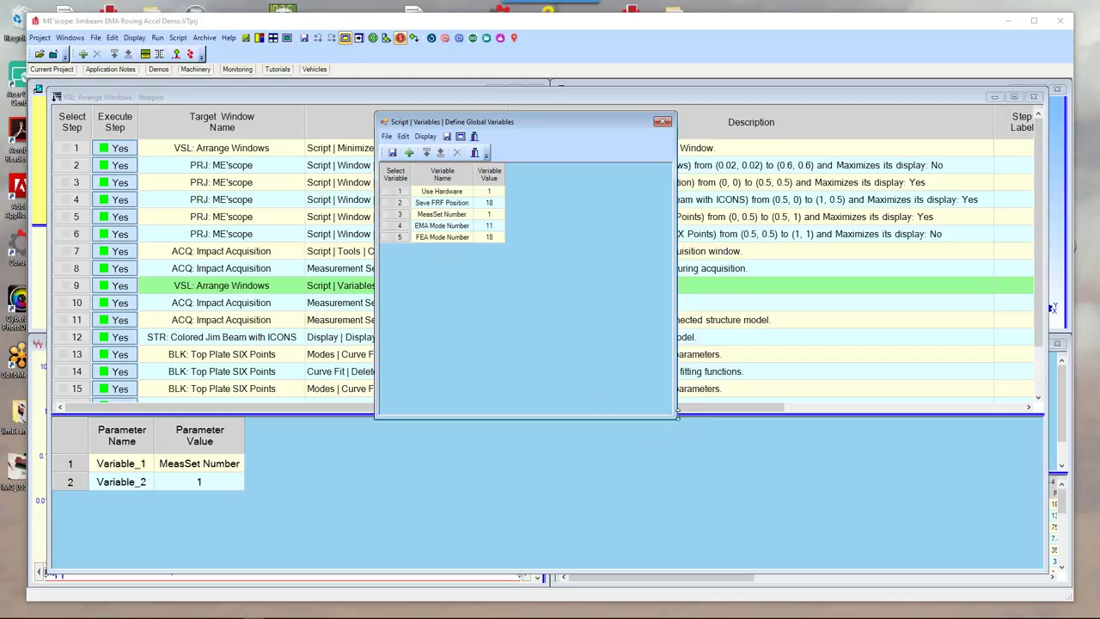
left_click_drag(673, 416, 695, 400)
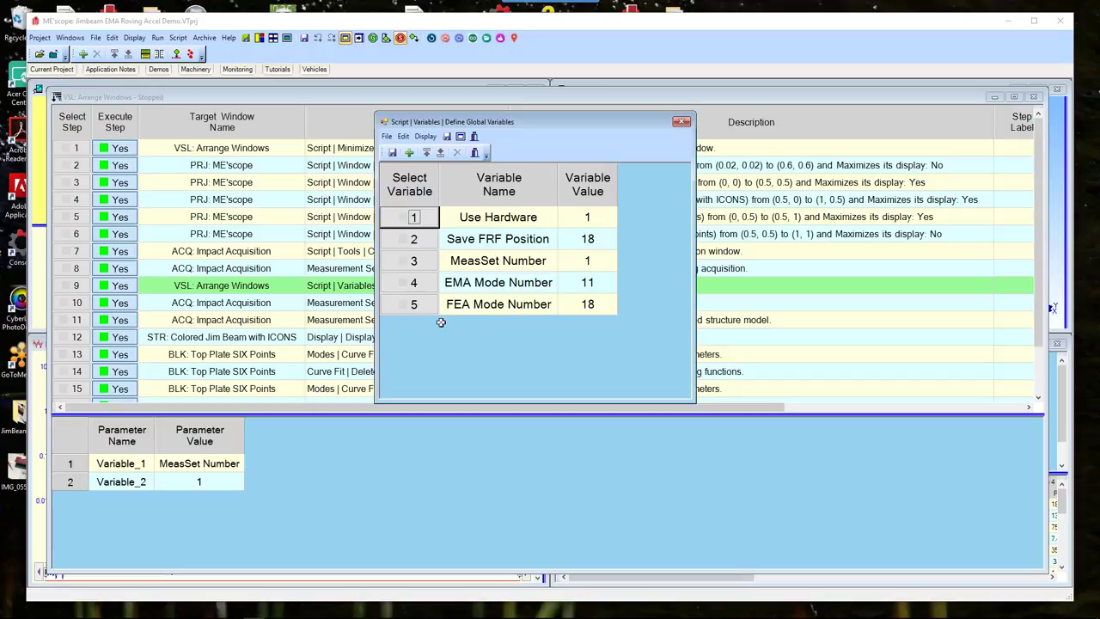
left_click(681, 123)
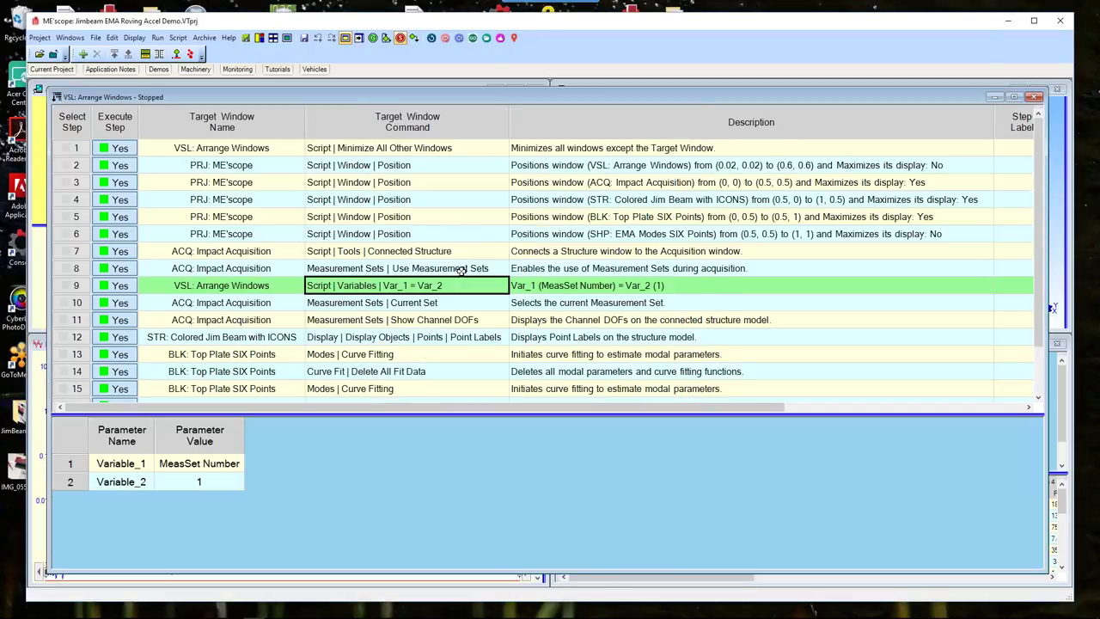
Examine the parameters of script steps 10 and 11, and lower the script window to uncover the acquisition and structure windows.
left_click(391, 303)
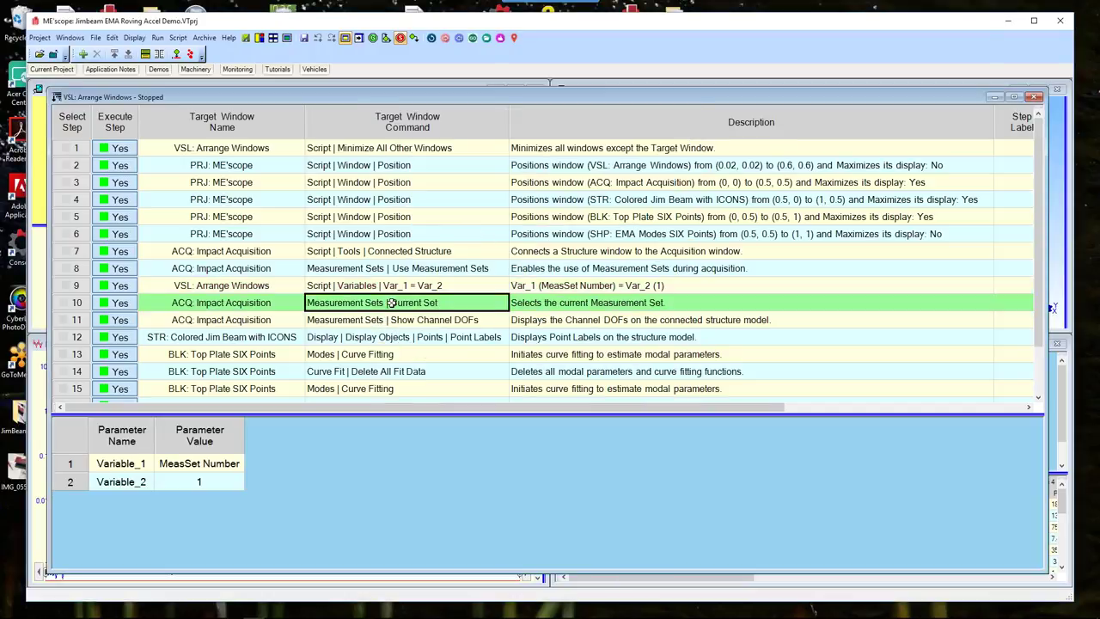
left_click(375, 319)
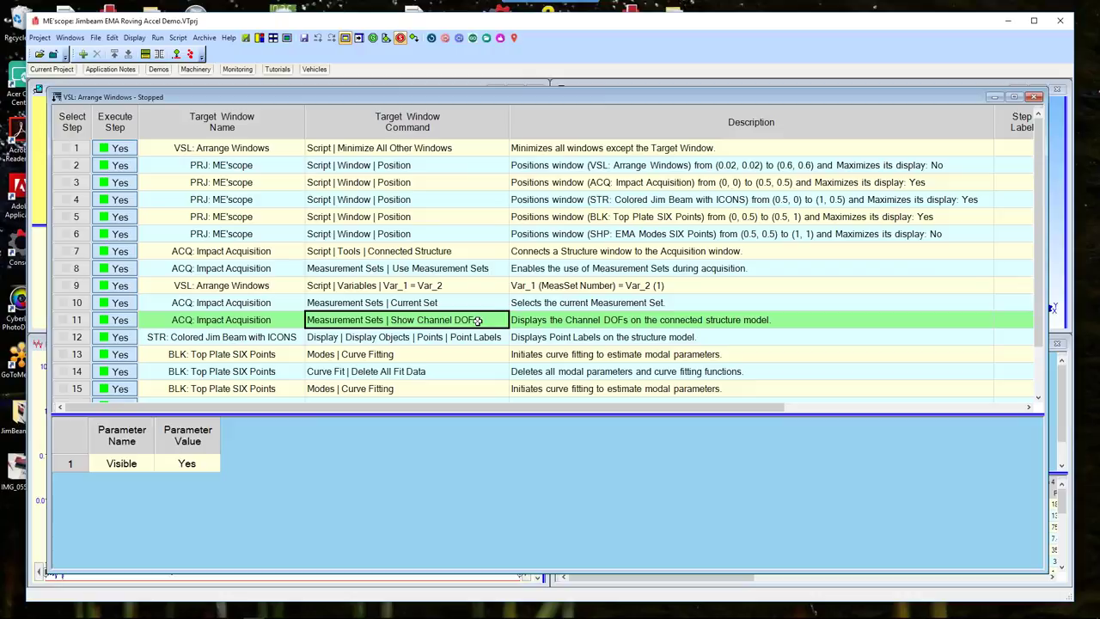
left_click_drag(529, 107, 547, 443)
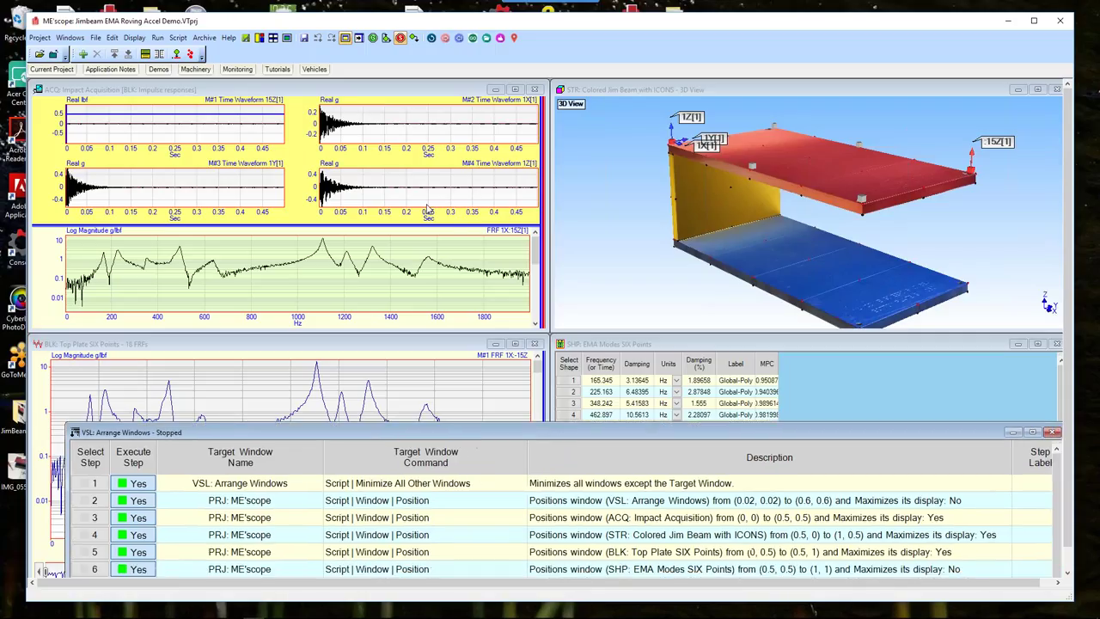
Reveal the setup pane of the Impact Acquisition window and advance to the next measurement point twice, reaching measurement set 3.
left_click_drag(551, 208, 292, 199)
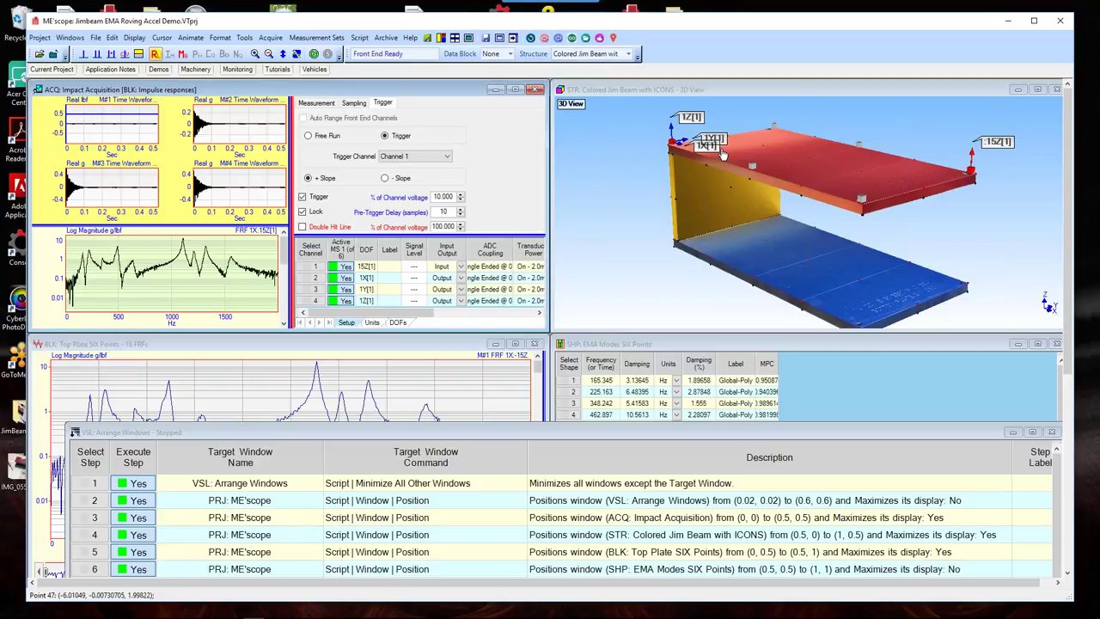
left_click(544, 38)
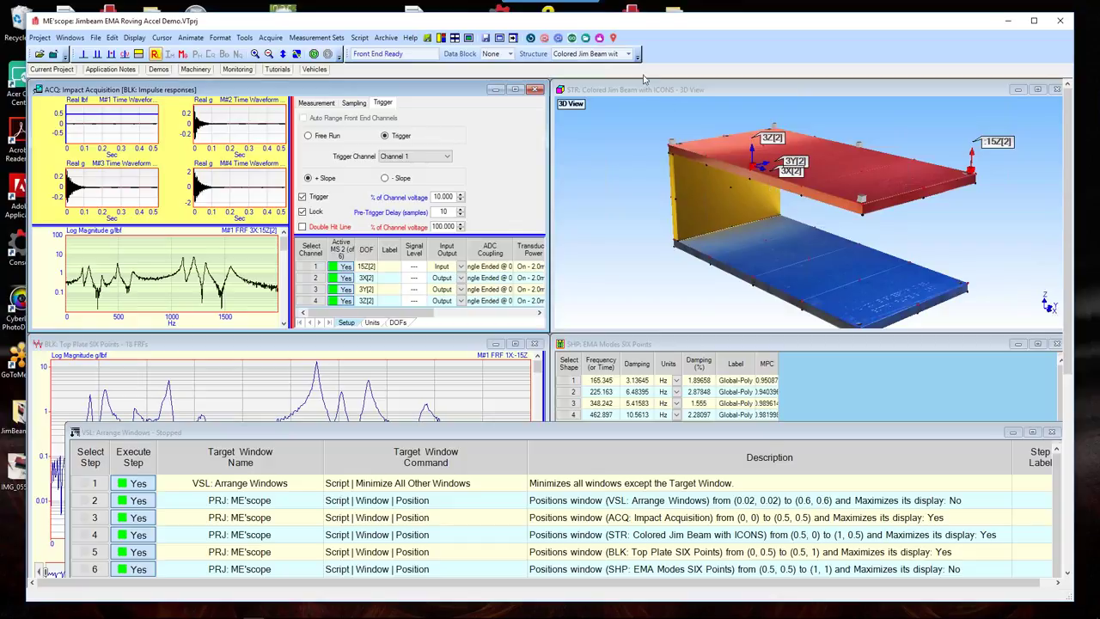
left_click(542, 40)
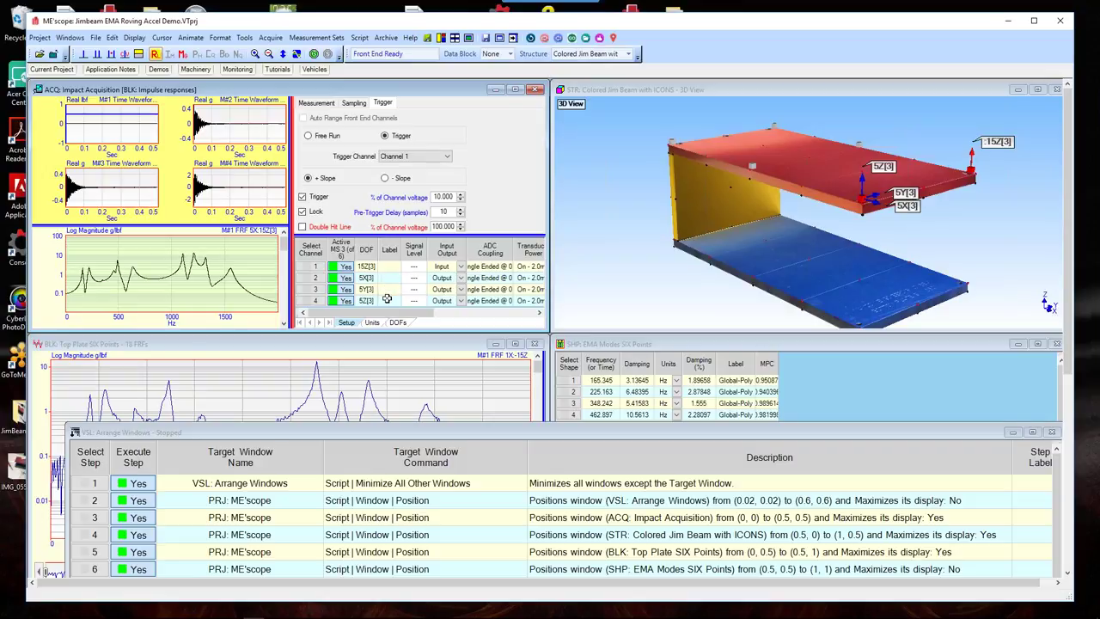
Bring the Arrange Windows script back into full view and examine the parameters of steps 12 to 15, covering point labels and curve fitting.
left_click_drag(384, 436, 417, 105)
left_click(413, 342)
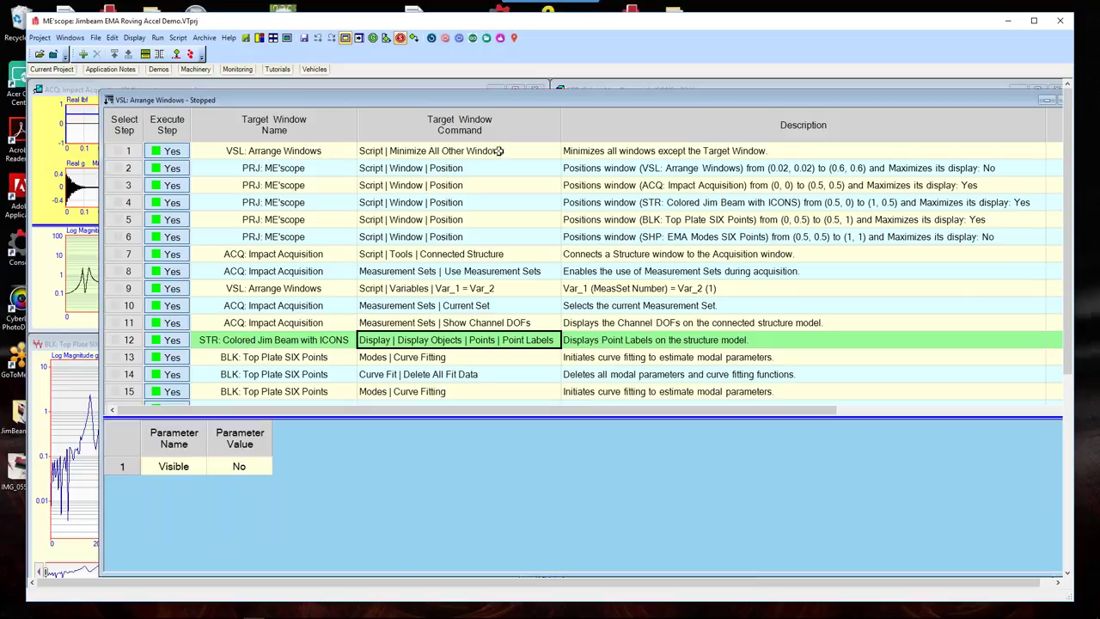
double_click(623, 101)
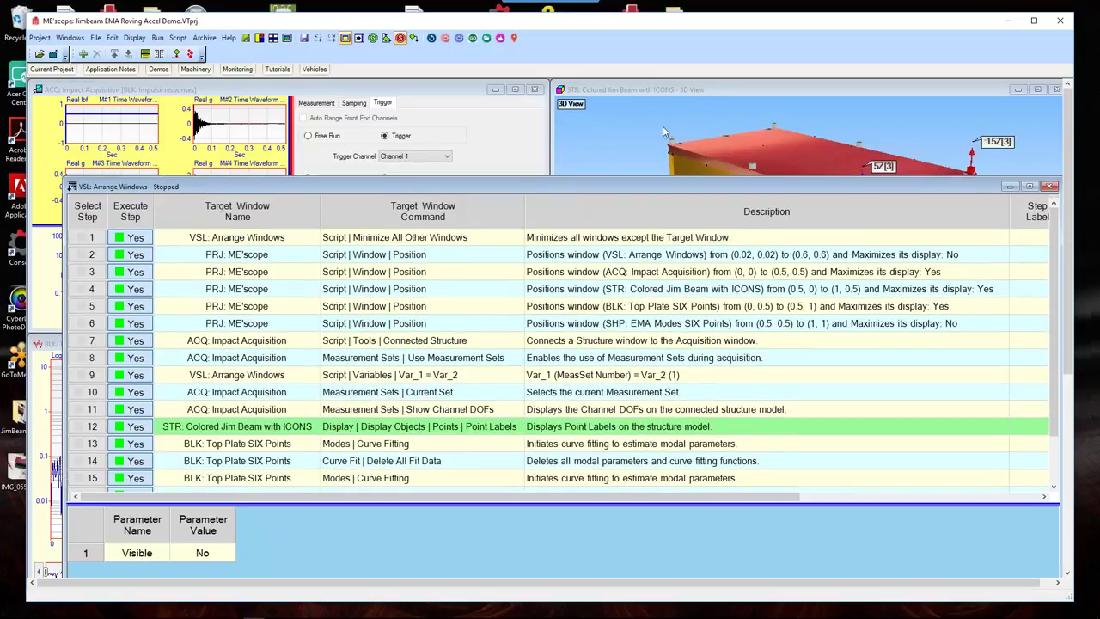
left_click(409, 426)
left_click_drag(609, 186, 616, 102)
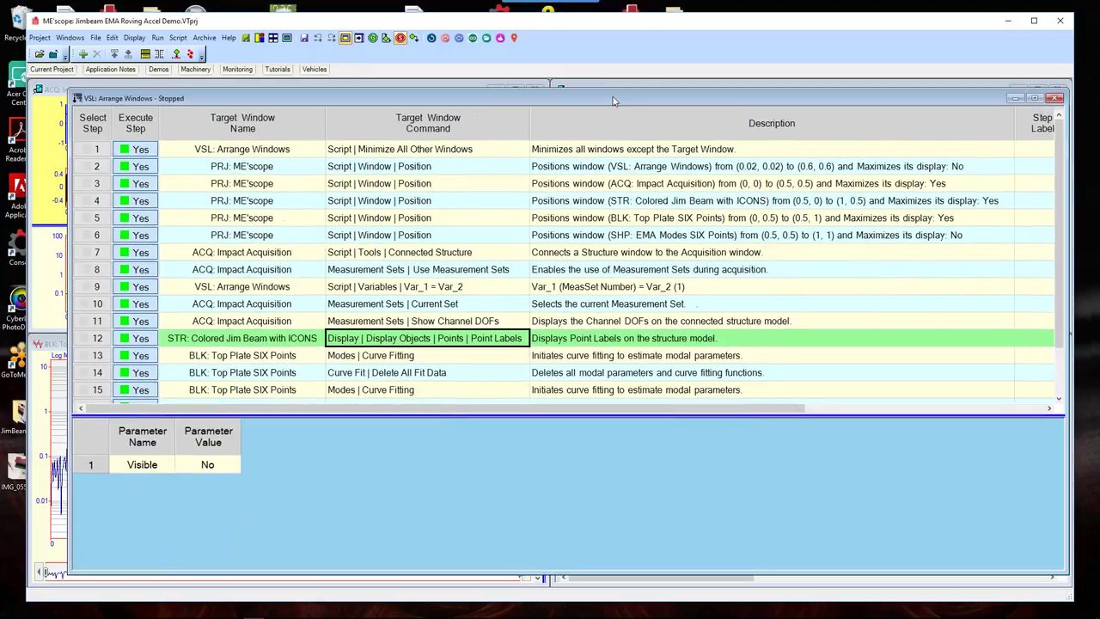
left_click(391, 355)
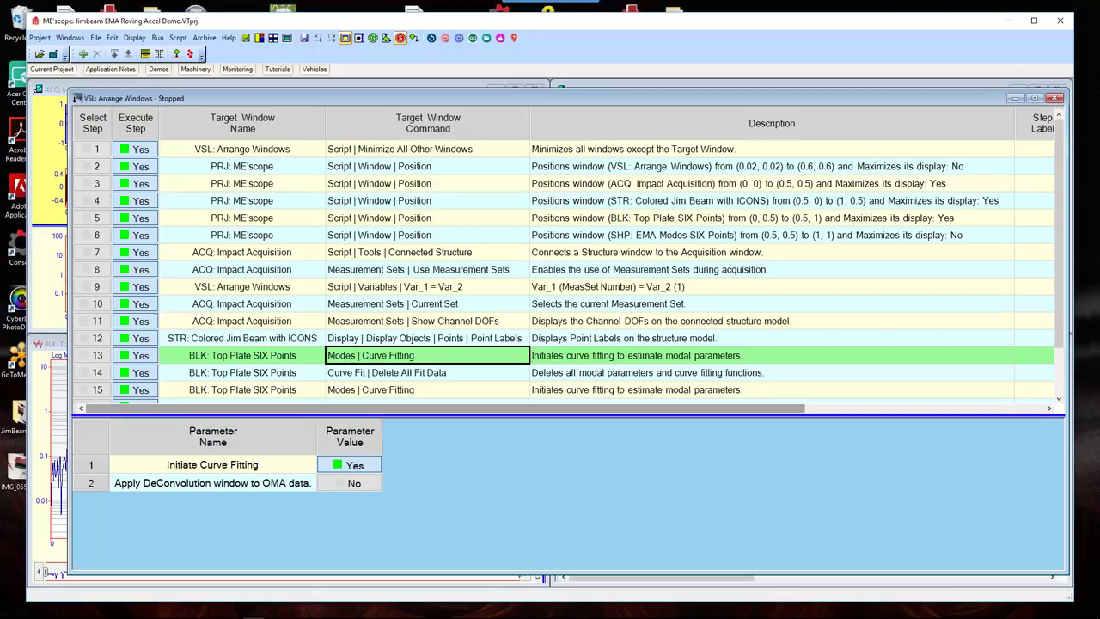
left_click(389, 372)
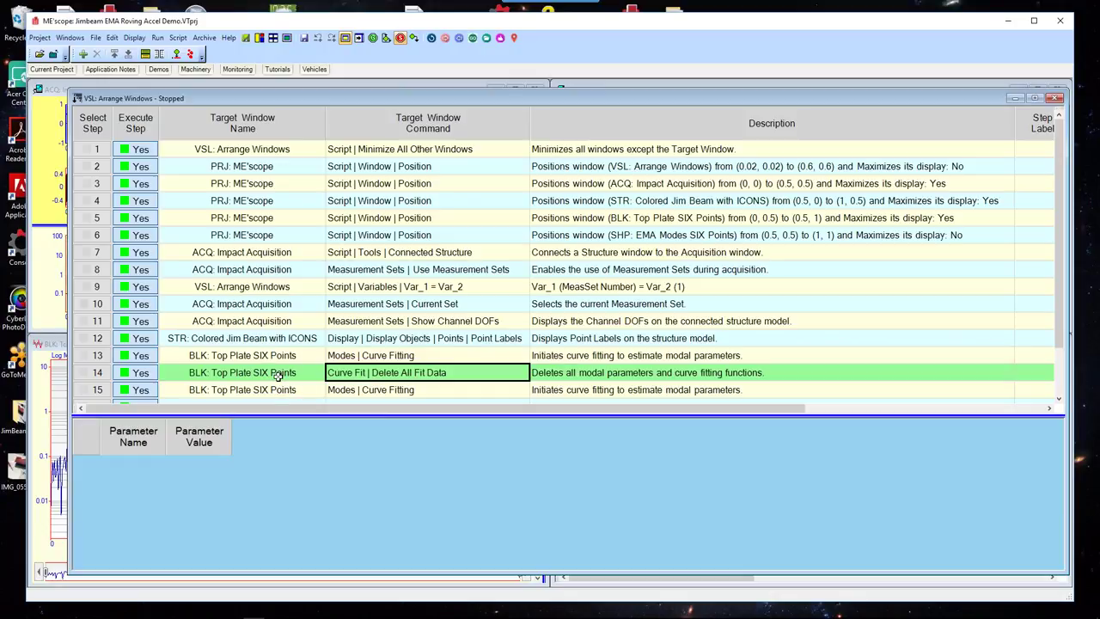
left_click(348, 391)
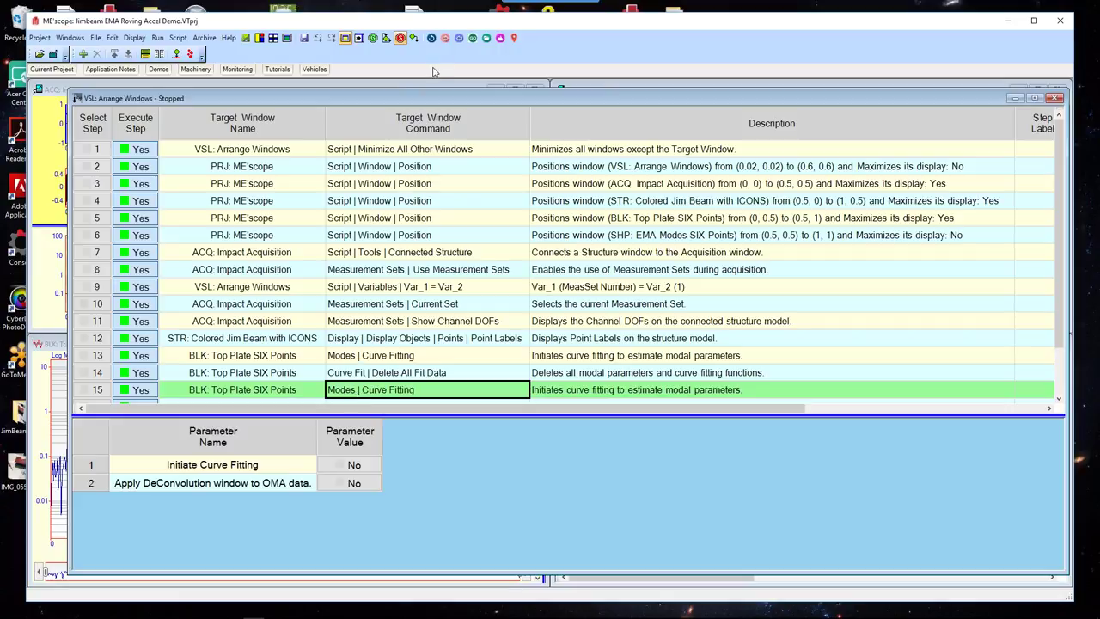
Run Start Over to restore the window arrangement, and open the Next Point script with a wider window and larger step list.
left_click(430, 40)
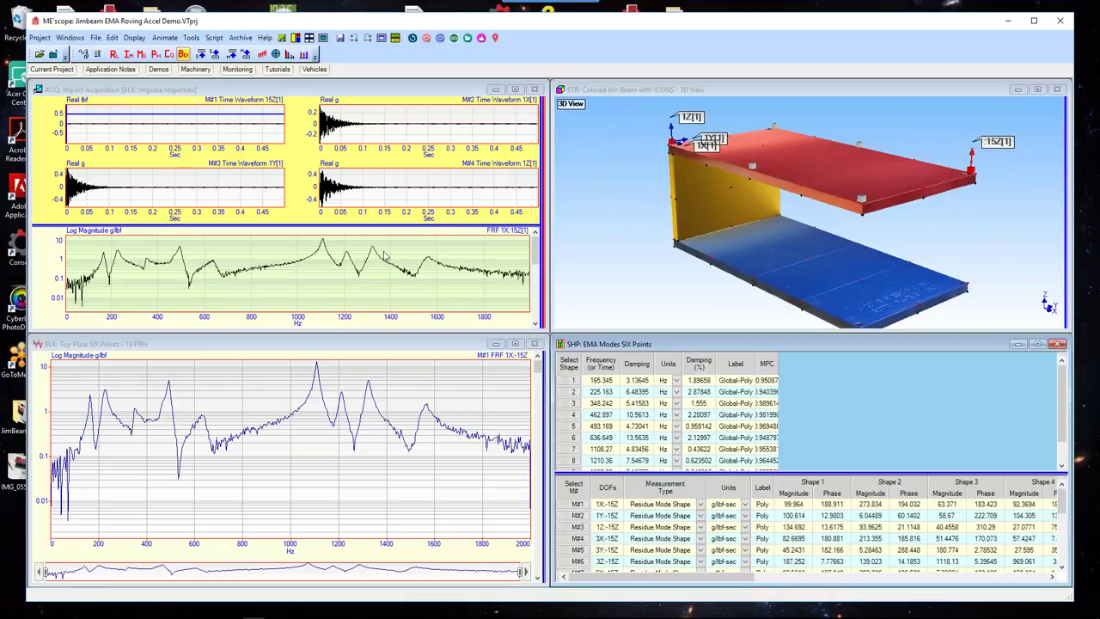
left_click(426, 39)
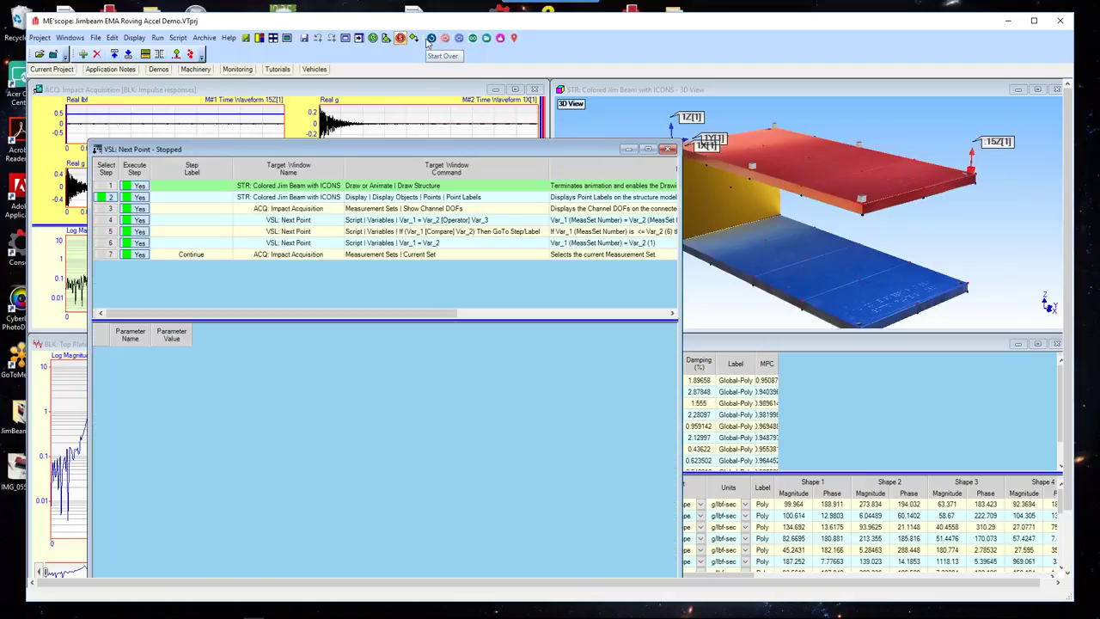
left_click_drag(419, 142, 412, 112)
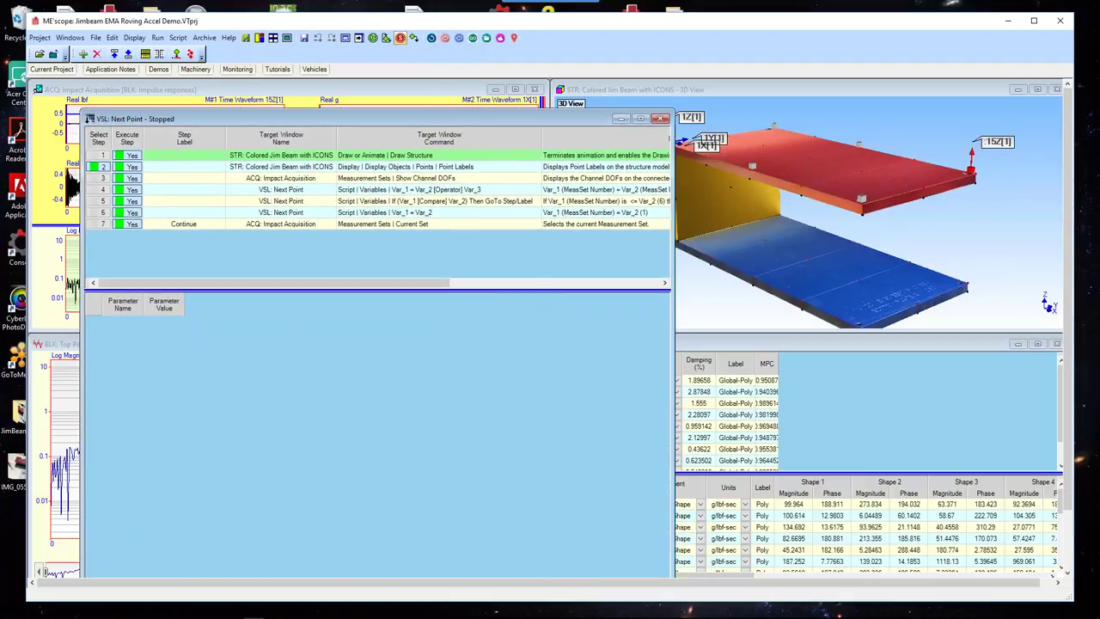
left_click_drag(539, 292, 526, 360)
scroll(493, 297, "up", 2)
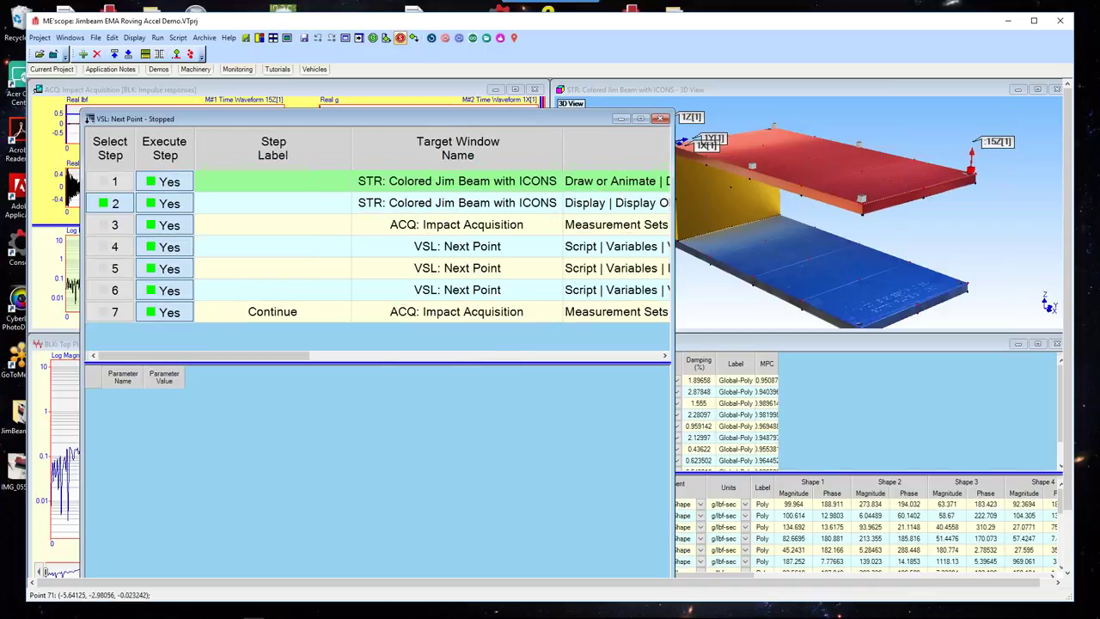
left_click_drag(672, 191, 931, 167)
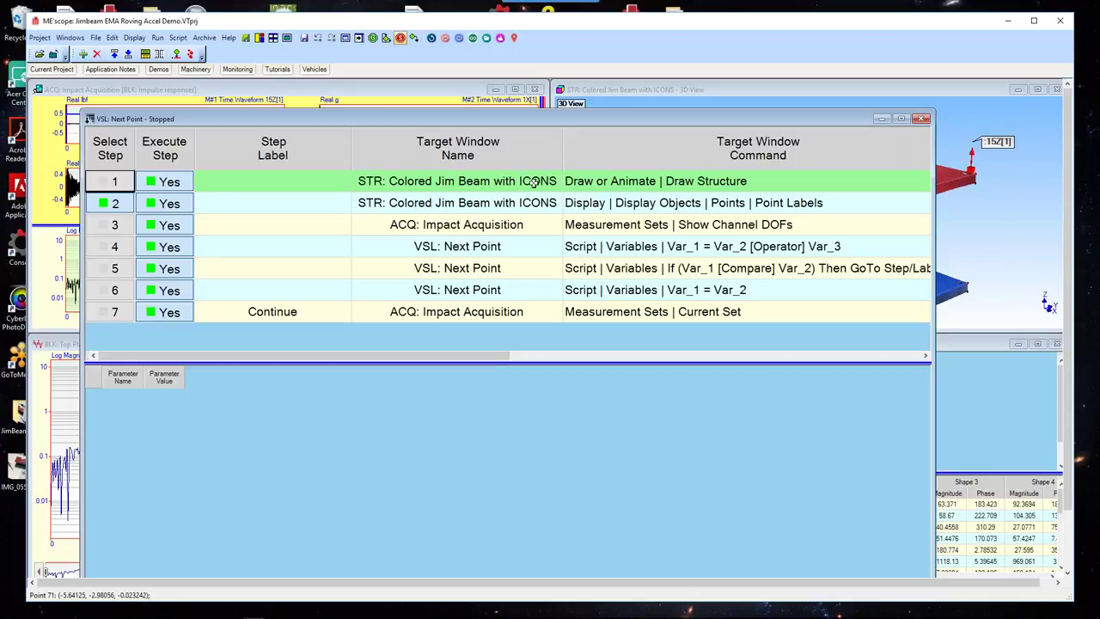
Examine the first three Next Point script steps, covering Draw Structure, Point Labels and Show Channel DOFs.
left_click(626, 182)
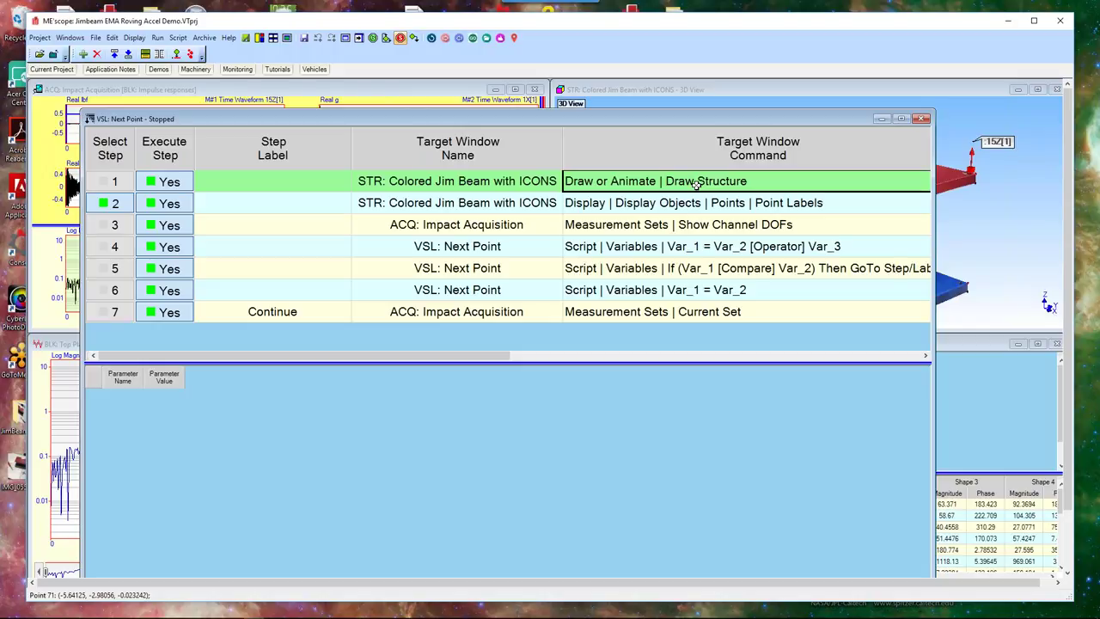
left_click_drag(772, 122, 555, 266)
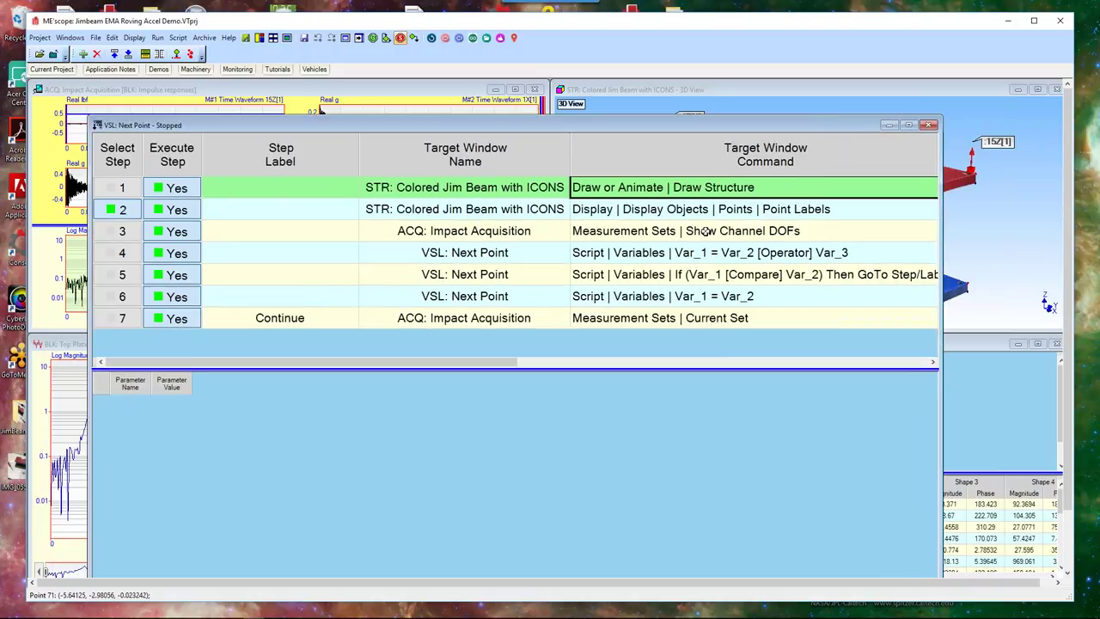
left_click(690, 212)
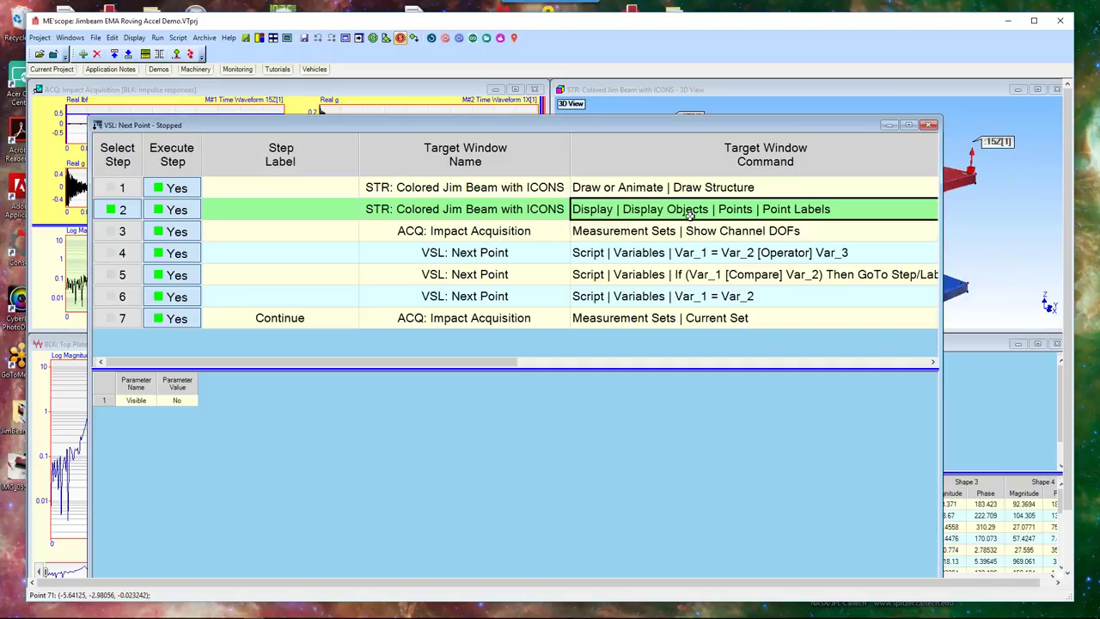
left_click(646, 235)
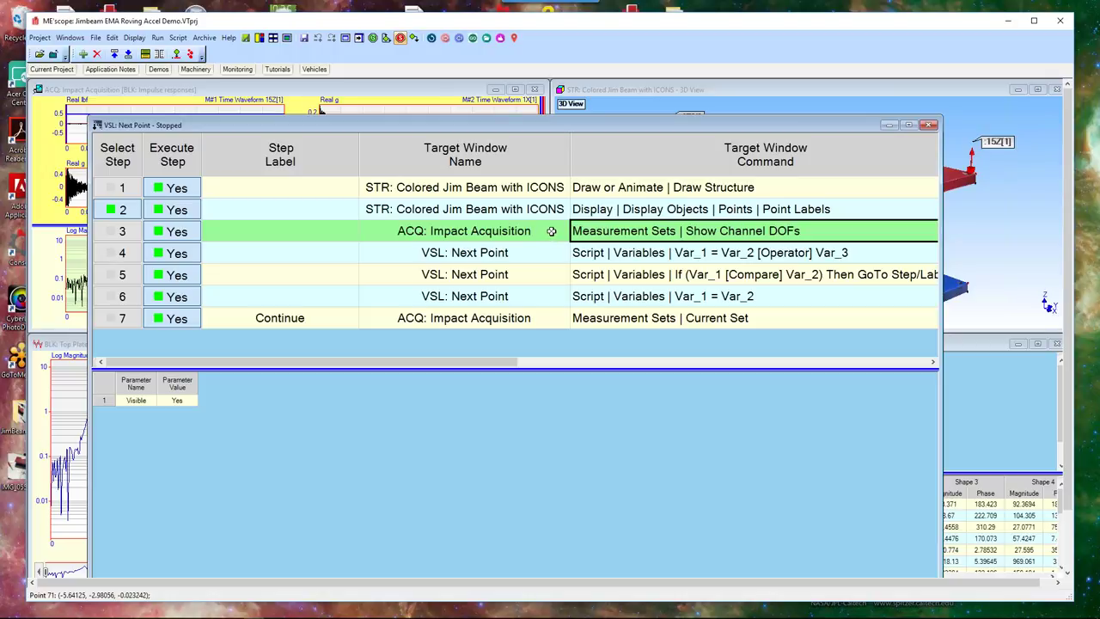
Show the parameters of the Var_1 = Var_2 [Operator] Var_3 command in step 4 and enlarge the parameter table's text.
left_click(599, 251)
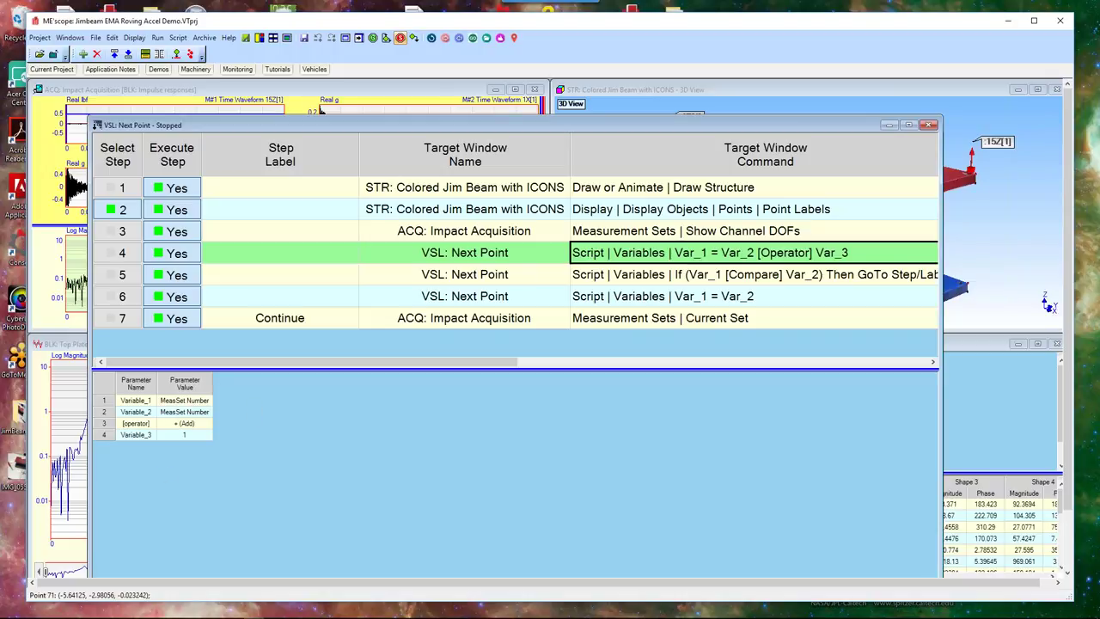
left_click(198, 397)
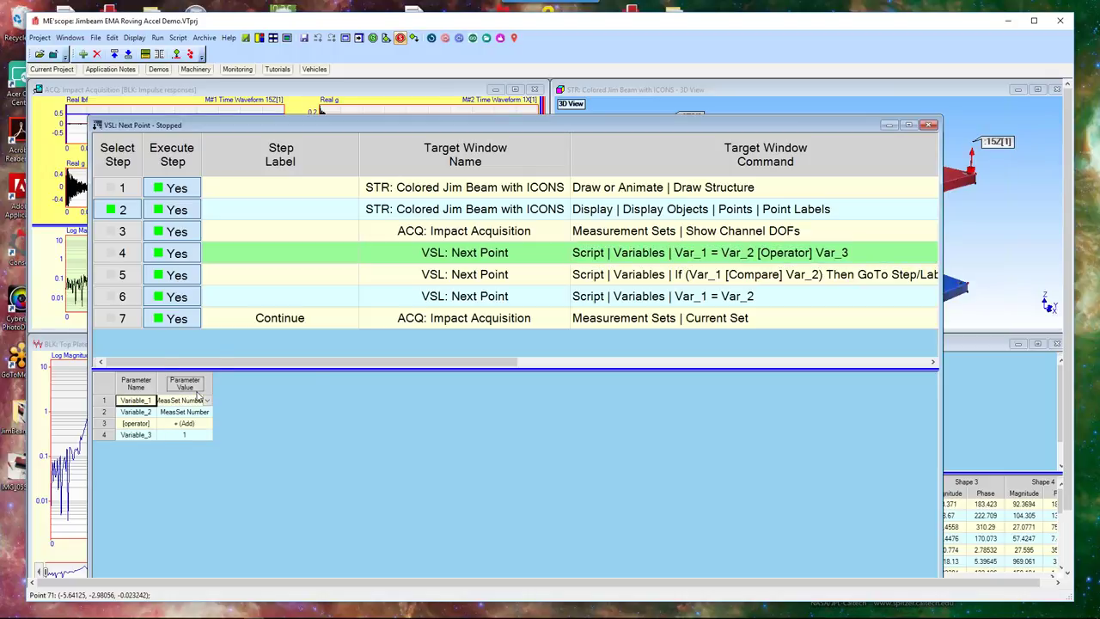
scroll(198, 399, "up", 2)
left_click(600, 251)
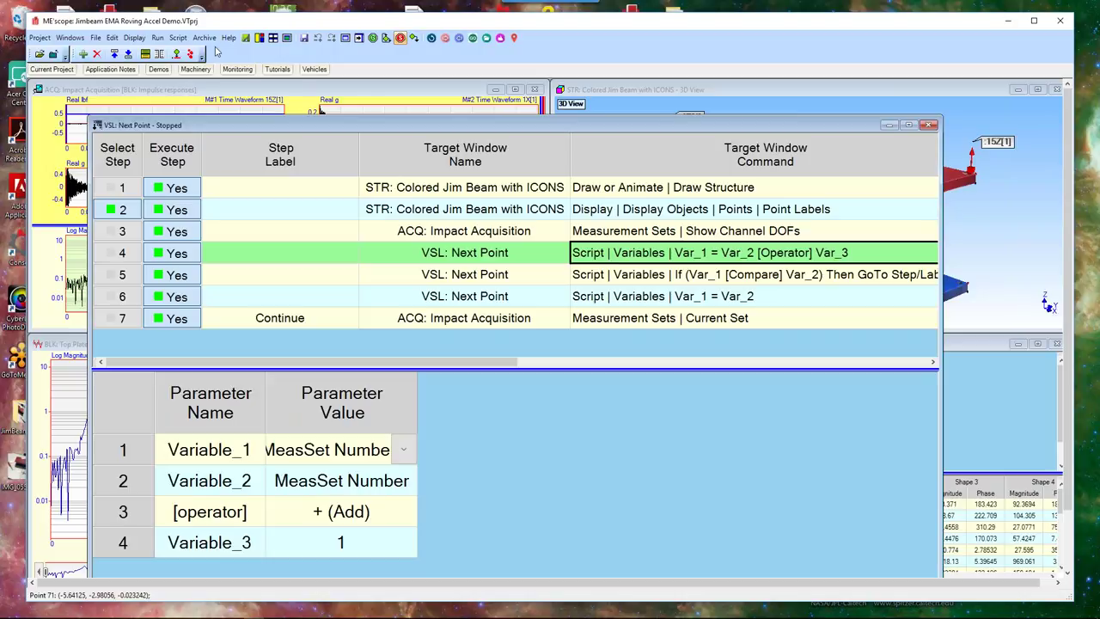
Review the available script variable commands, and widen the Parameter Value column so the MeasSet Number entry of step 4 fits.
left_click(178, 38)
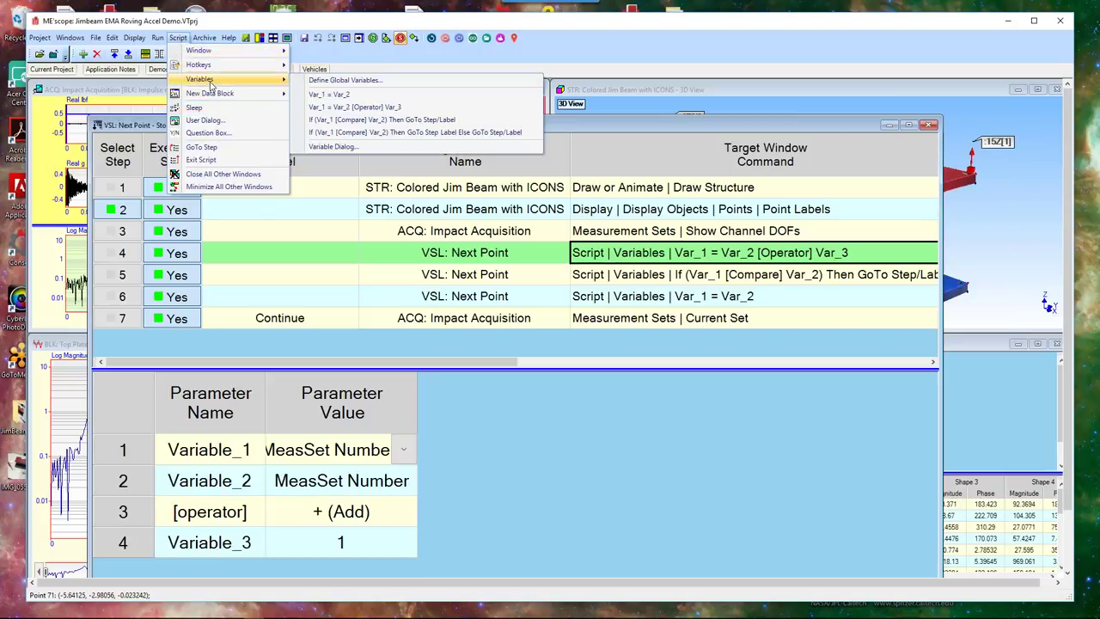
mouse_move(207, 98)
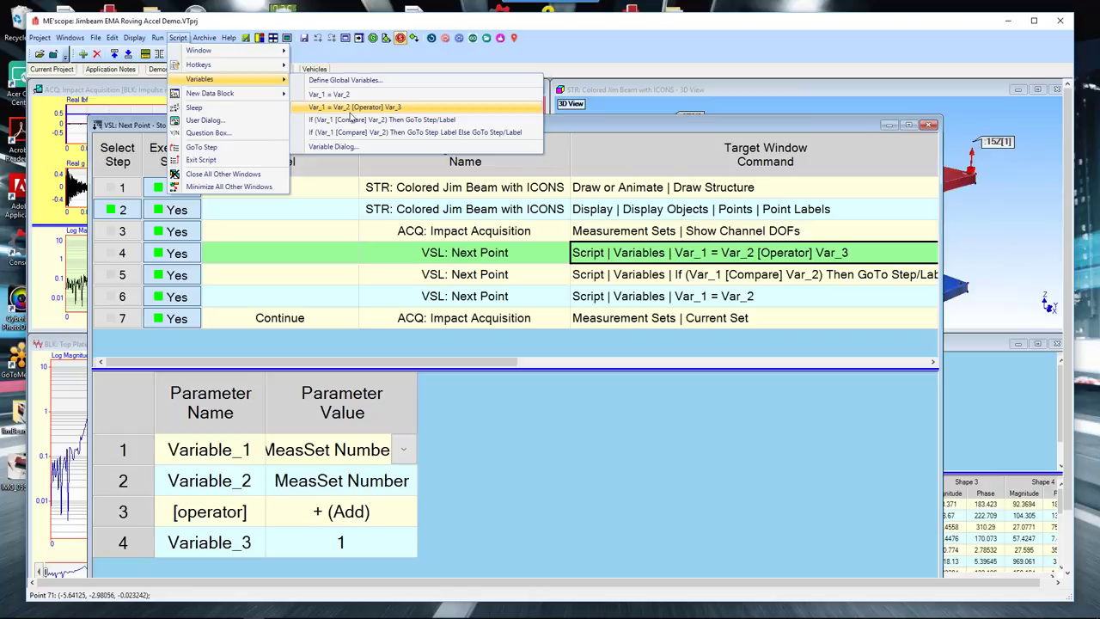
left_click(672, 251)
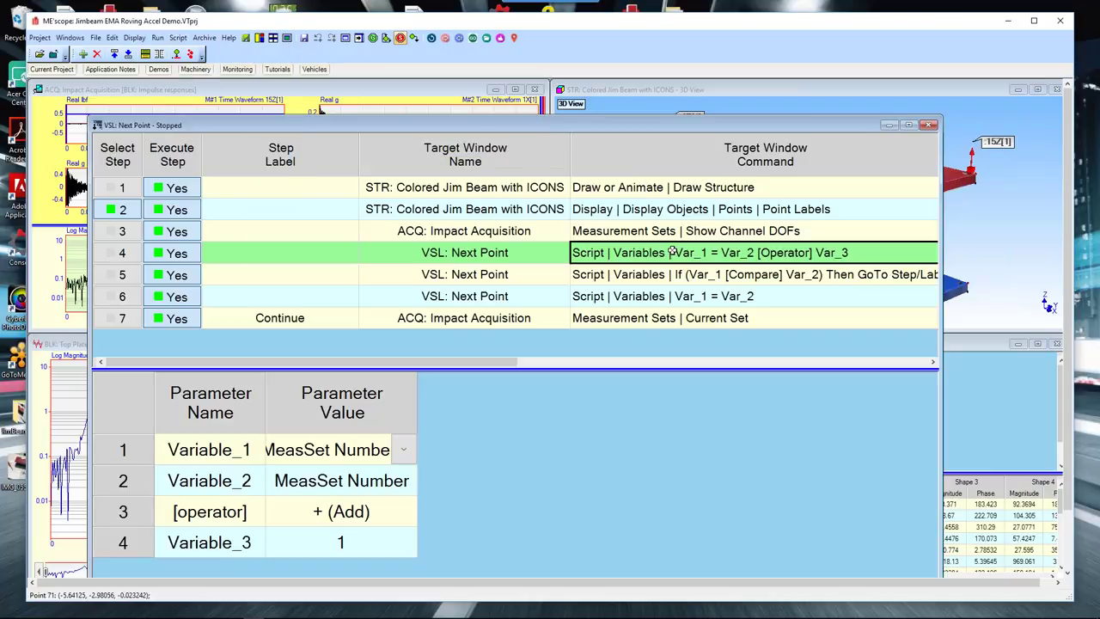
left_click_drag(419, 391, 442, 392)
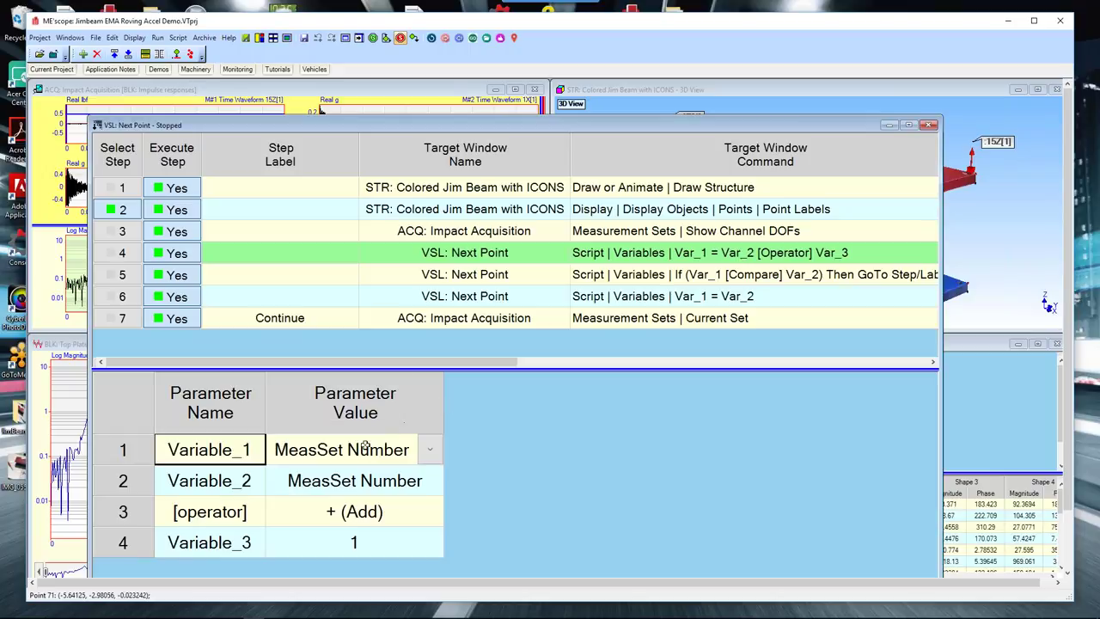
Examine Variable_2 of step 4 and the parameters of the If (Var_1 [Compare] Var_2) command in step 5.
left_click(241, 480)
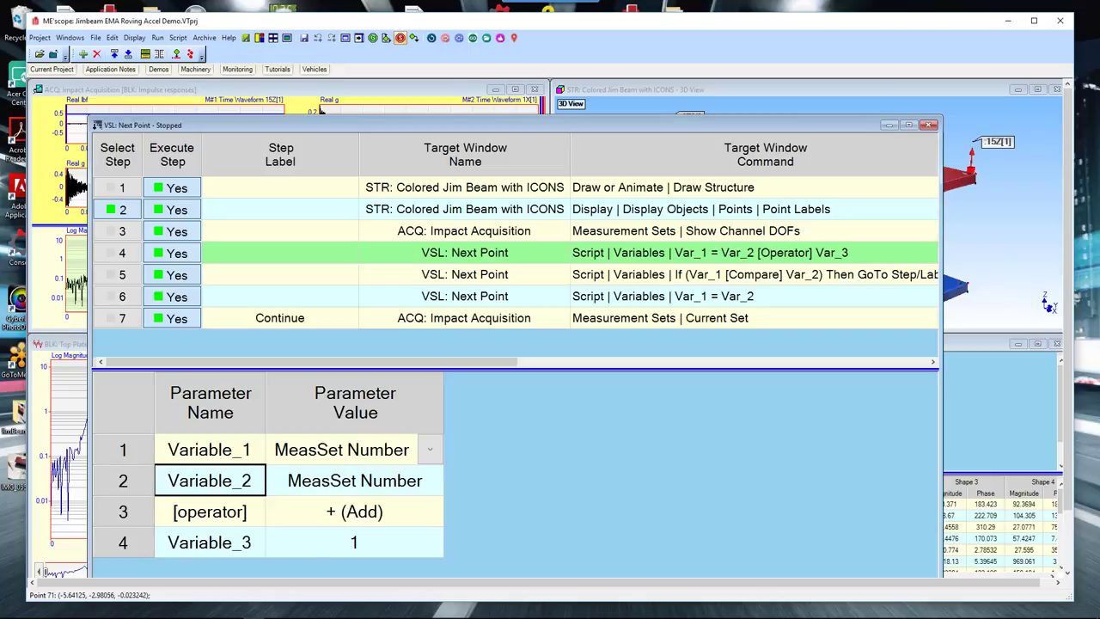
left_click(625, 273)
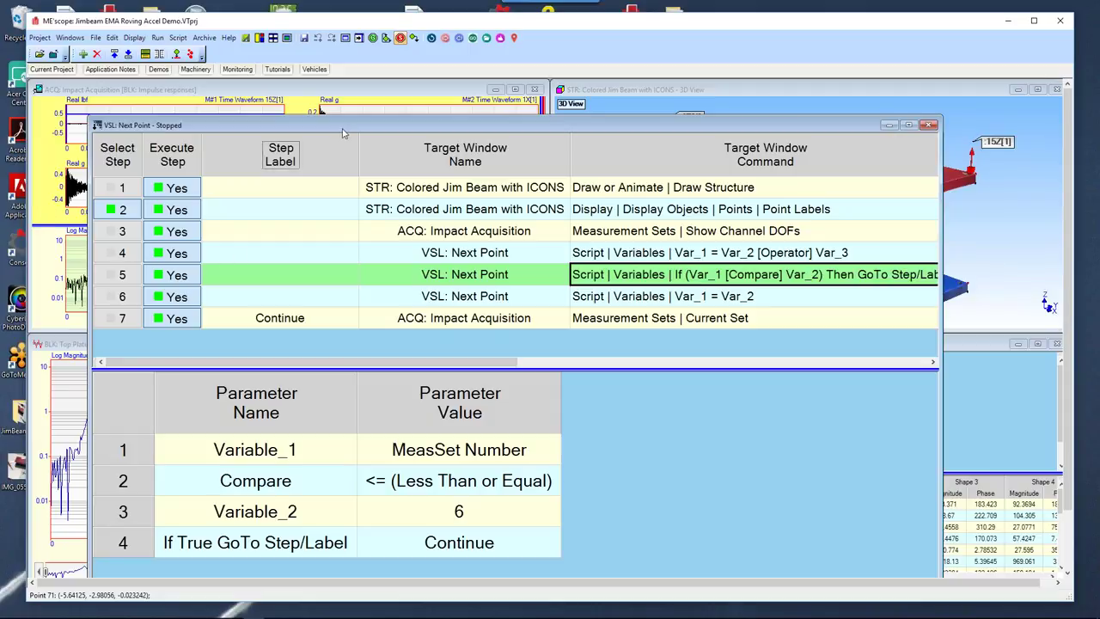
Move the Next Point script window aside, bring the Impact Acquisition window forward and enlarge its channel table's area and text.
left_click_drag(354, 134, 451, 408)
right_click(391, 129)
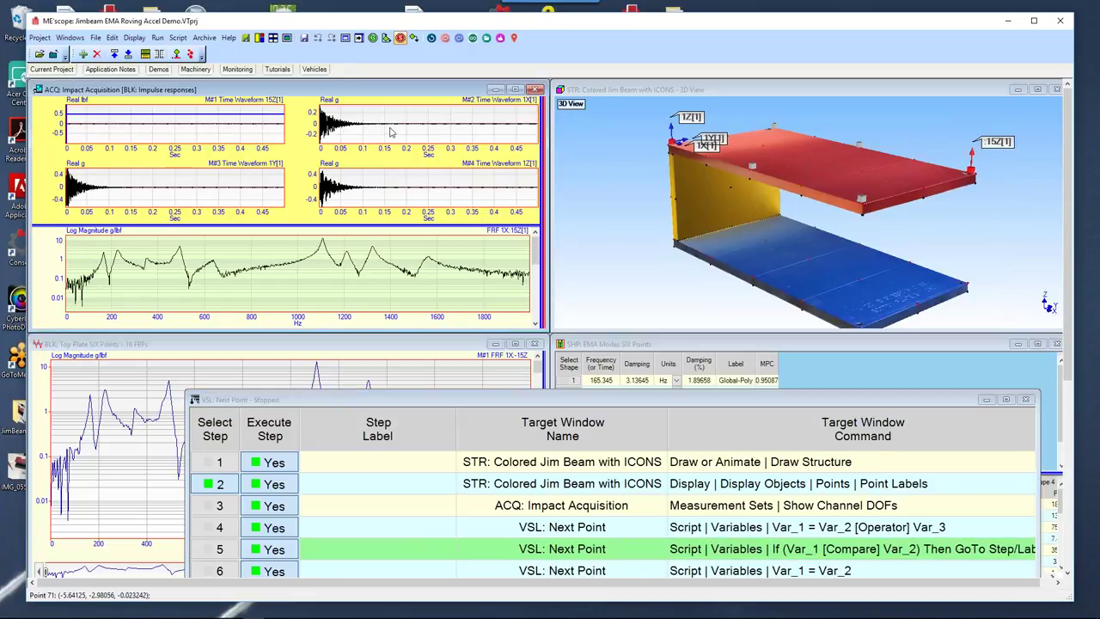
left_click(423, 136)
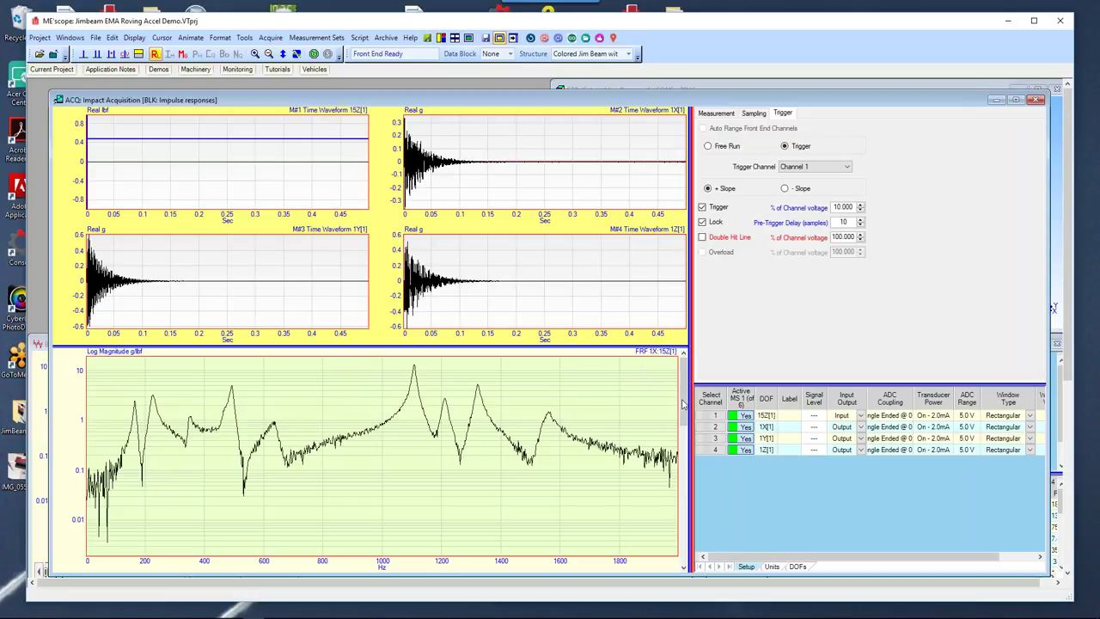
mouse_move(683, 397)
left_mouse_down()
mouse_move(683, 431)
mouse_move(679, 409)
left_mouse_up()
left_click_drag(749, 384, 749, 284)
left_click(739, 298)
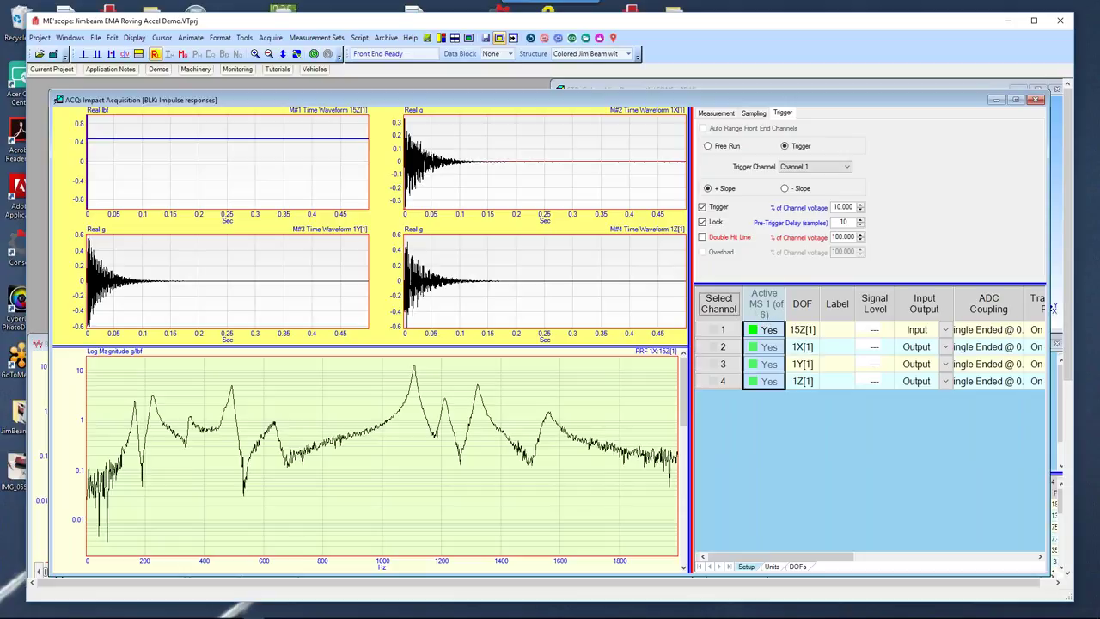
Review the Measurement Sets commands and step the acquisition's active measurement set to 4.
left_click(308, 39)
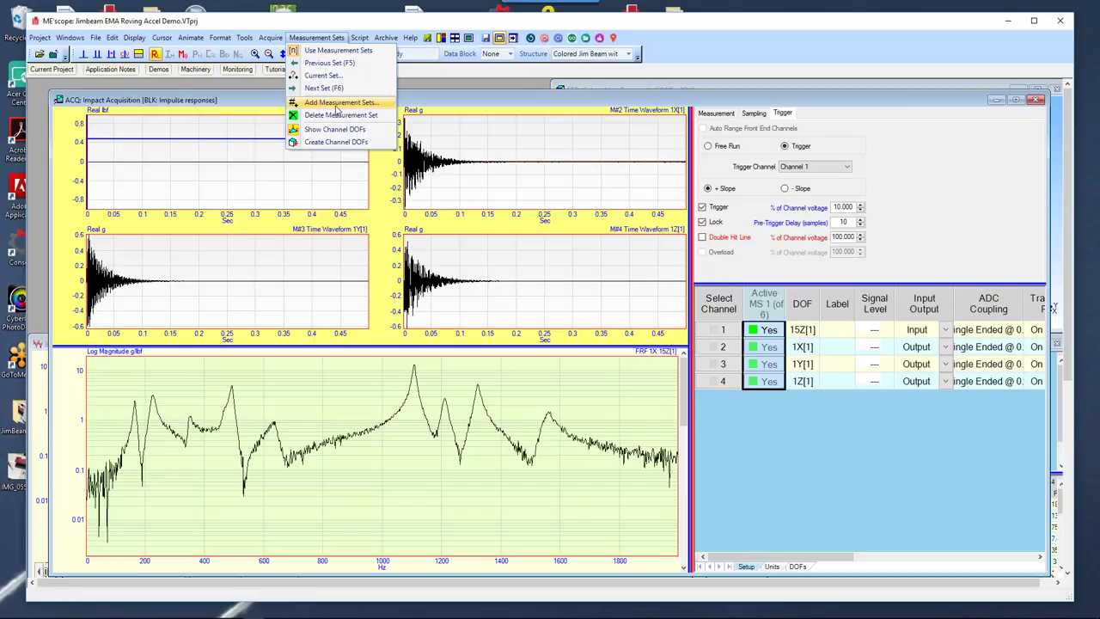
left_click(498, 134)
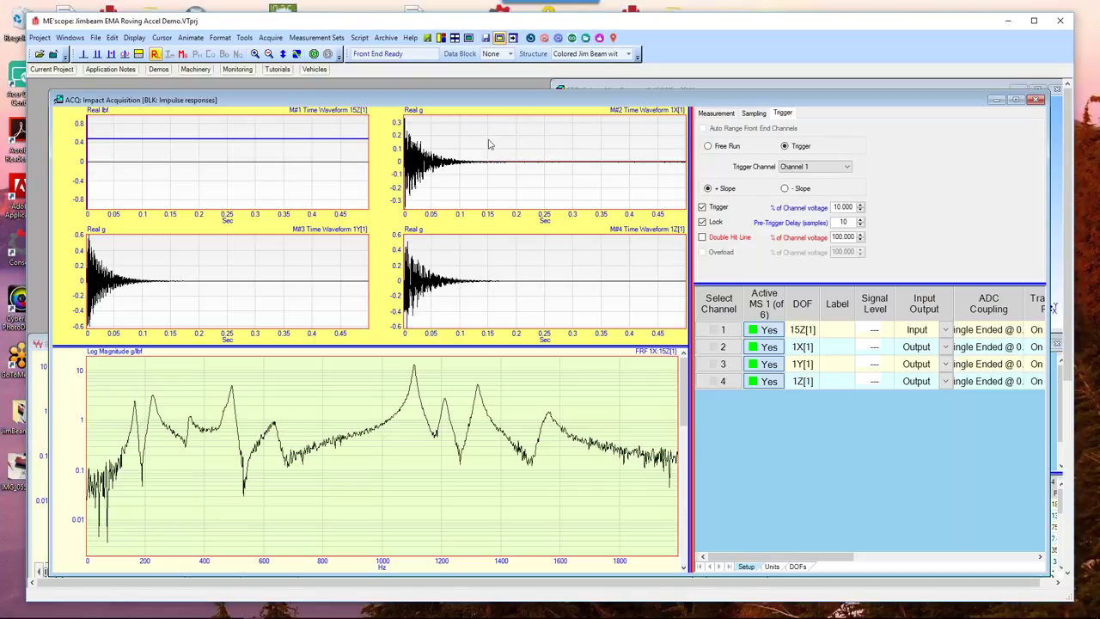
left_click(753, 314)
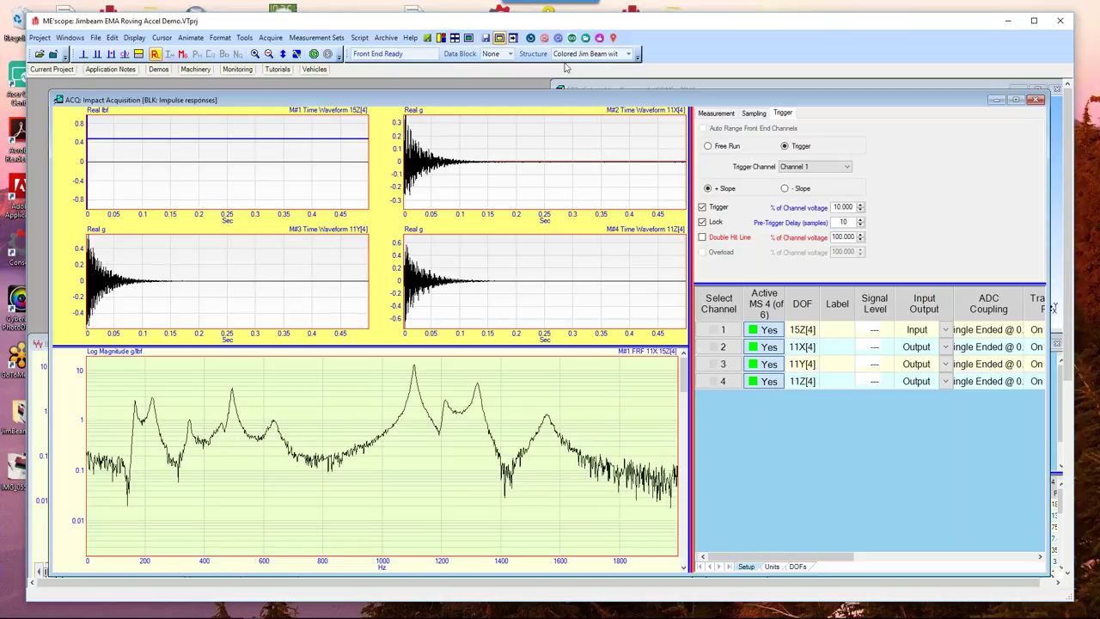
Run Start Over to restore the window arrangement, and reopen the Next Point script.
left_click(531, 37)
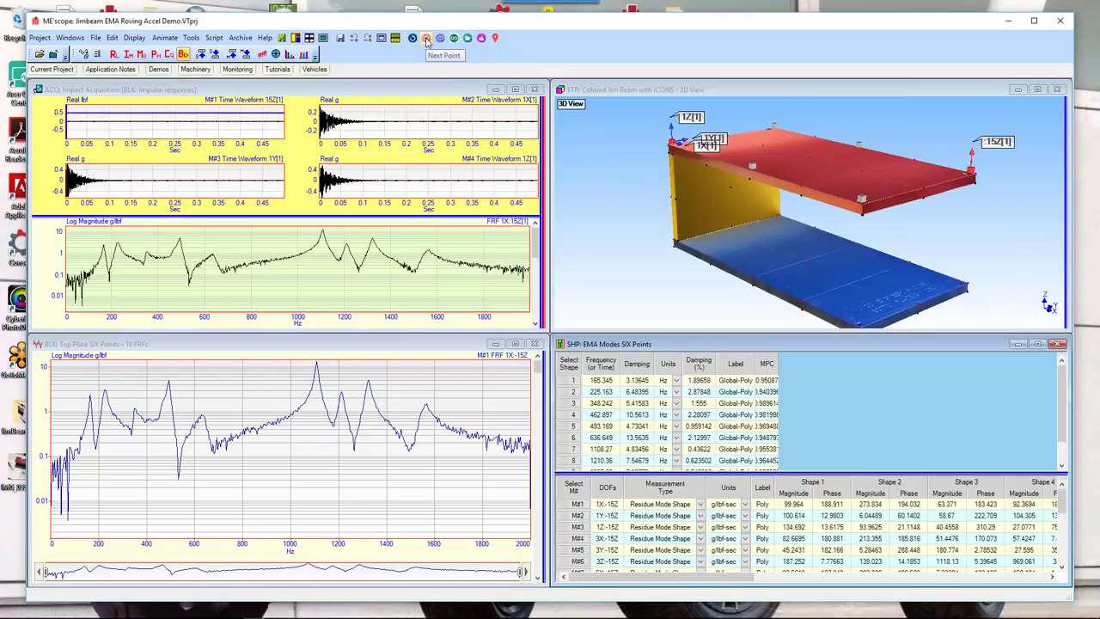
left_click(426, 39)
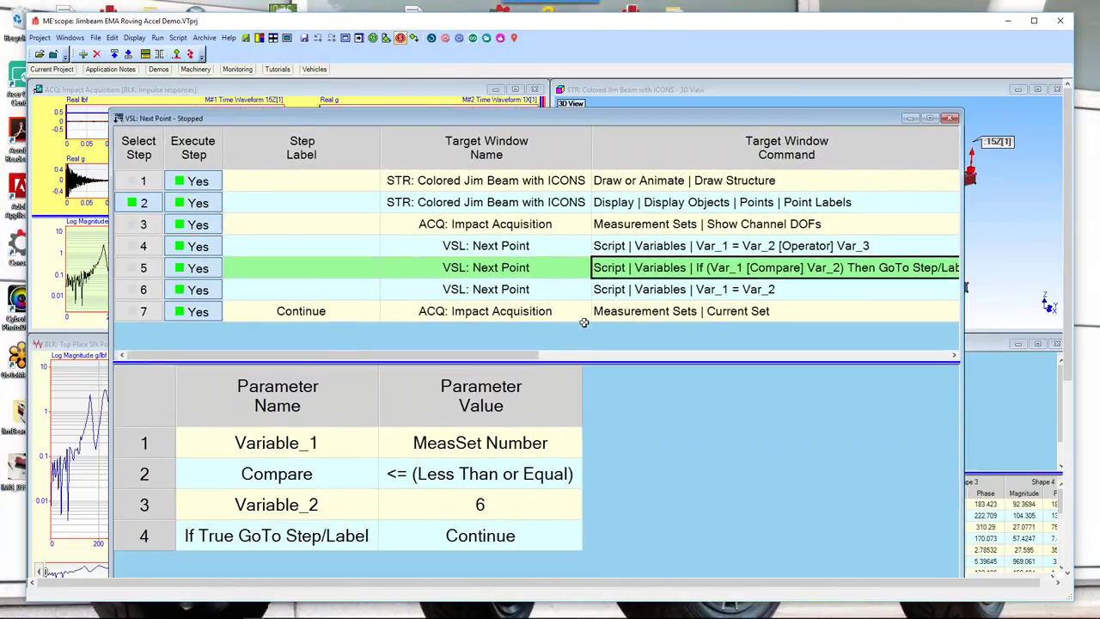
Examine the parameters of Next Point script steps 4 through 7, covering the increment, comparison, reset and Current Set commands.
left_click(656, 246)
left_click(656, 269)
left_click(450, 314)
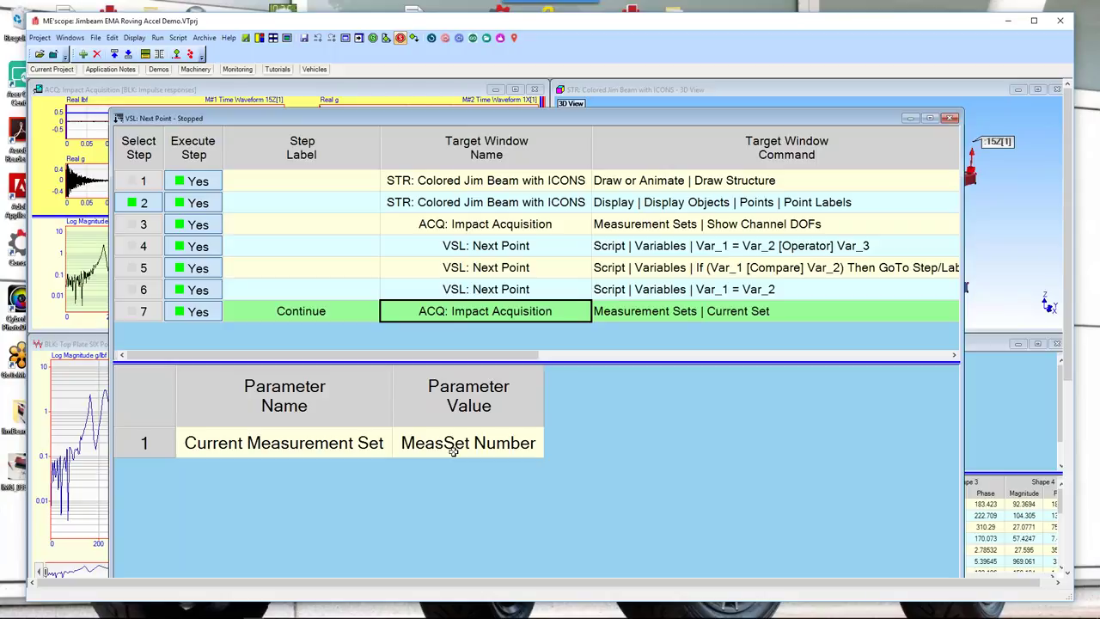
left_click(674, 267)
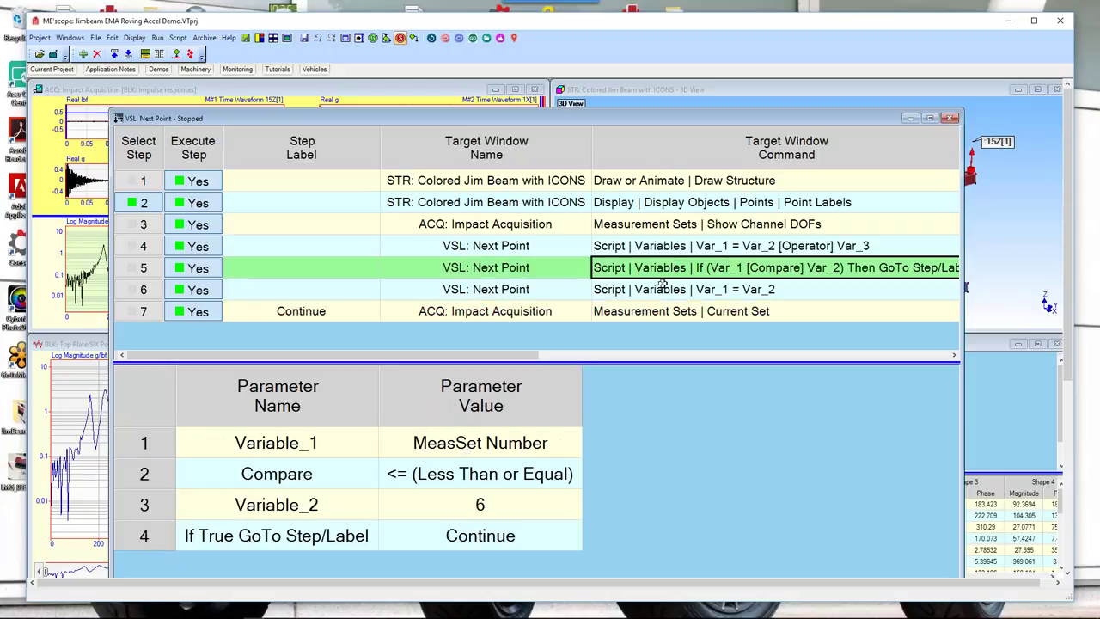
left_click(660, 289)
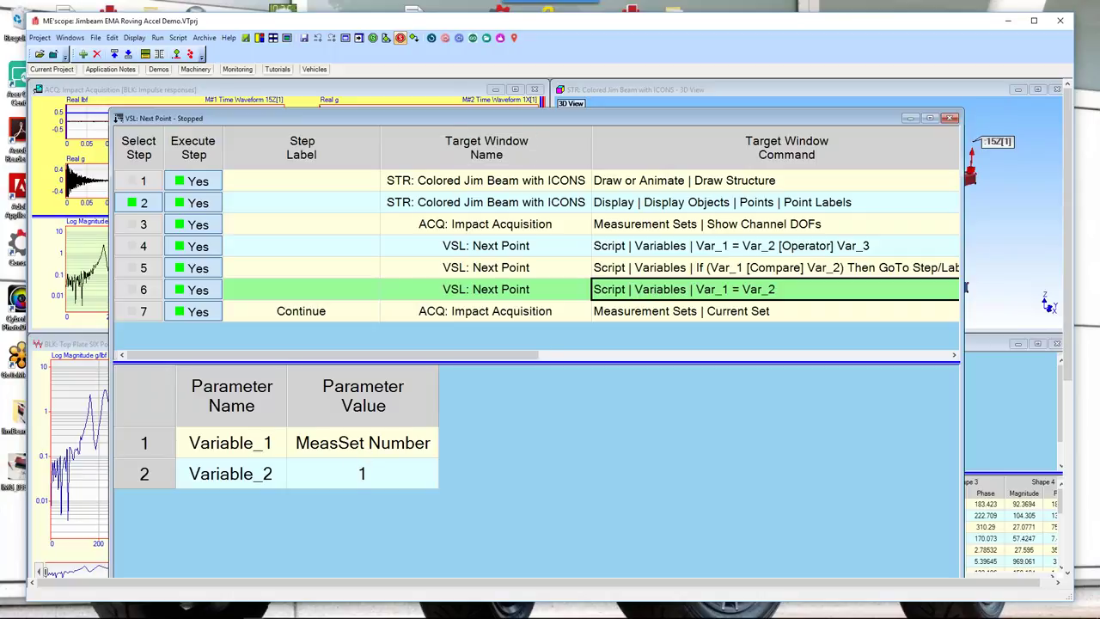
Run Next Point once, then narrow and move its script window and shrink the step list text to uncover the 3D structure.
left_click(443, 39)
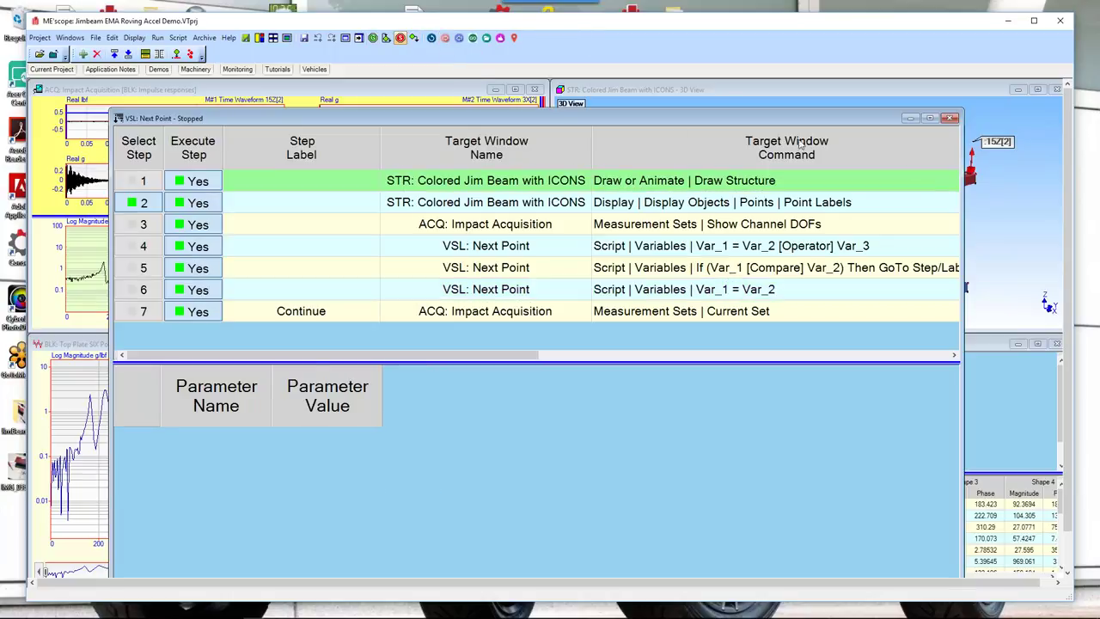
left_click(668, 180)
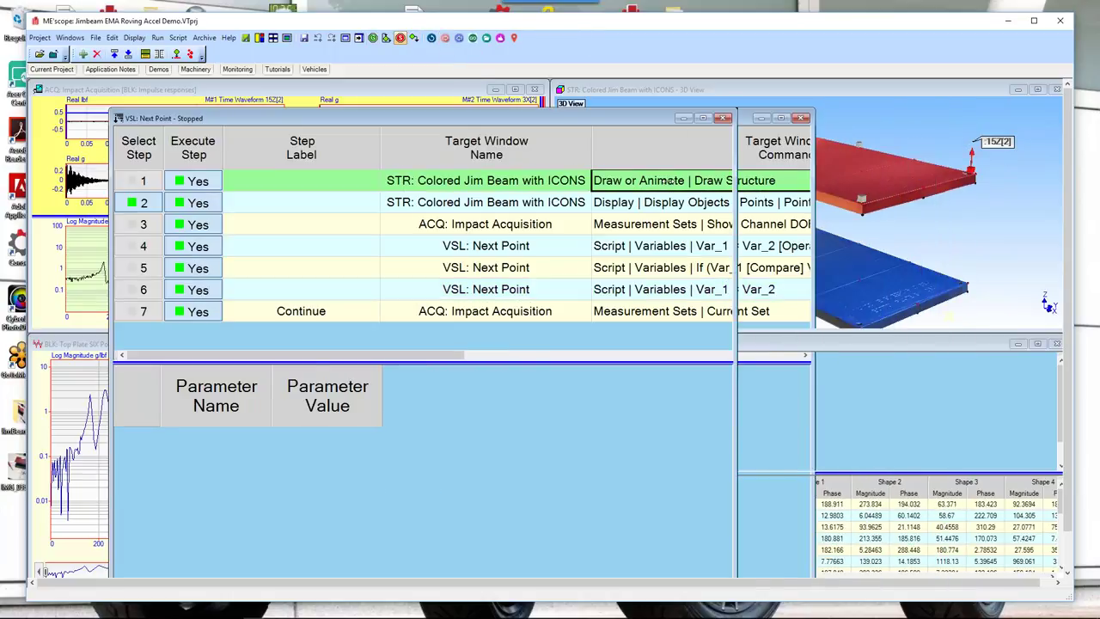
left_click_drag(398, 121, 292, 113)
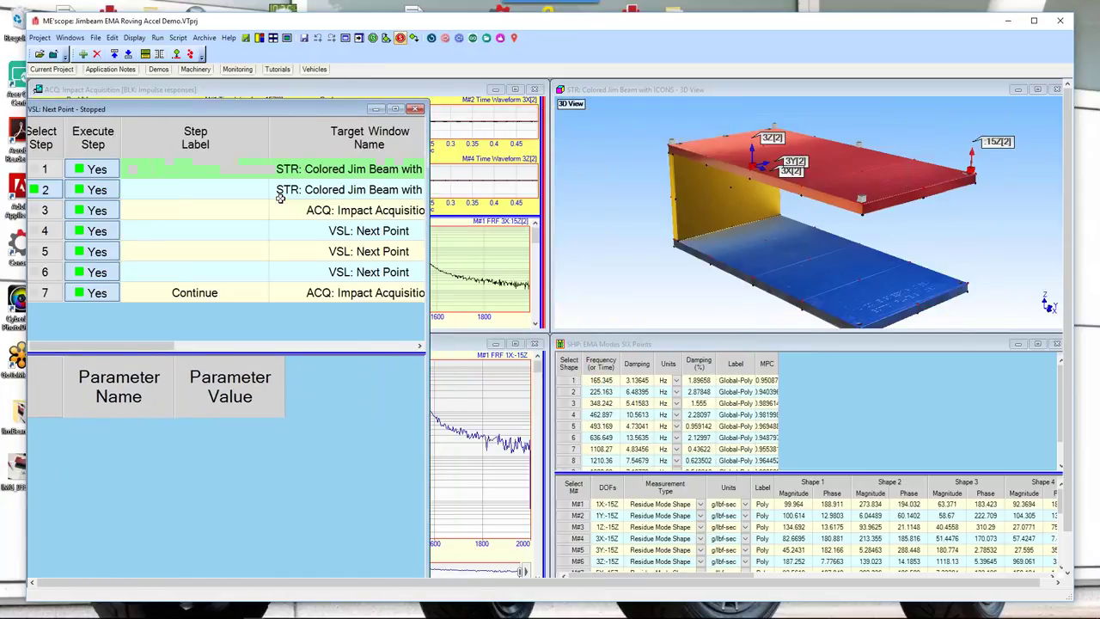
left_click(333, 152)
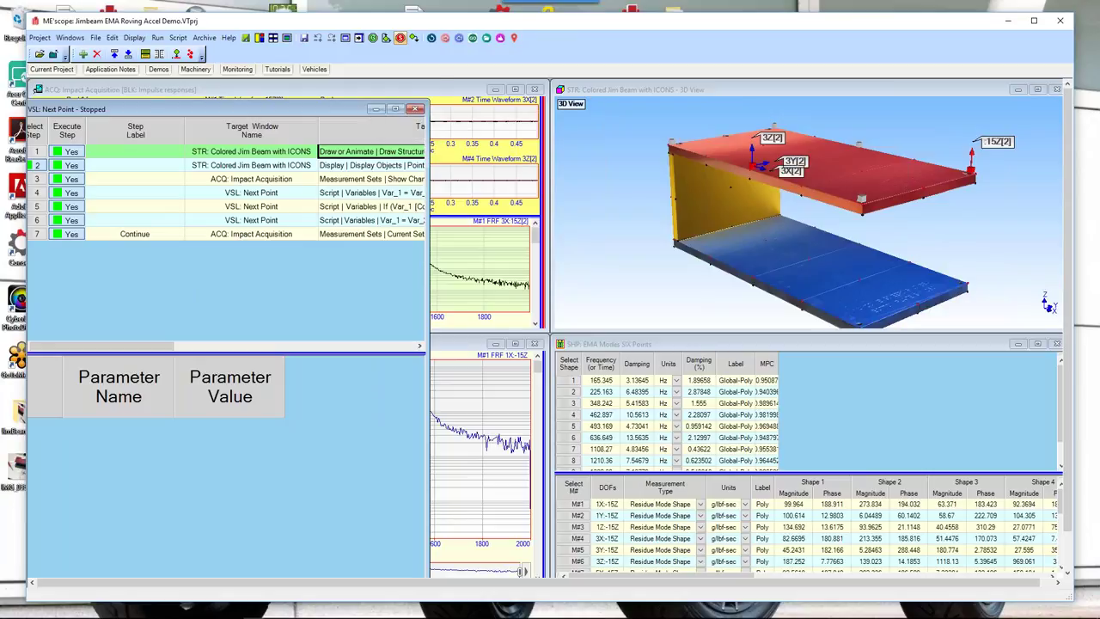
Run Next Point repeatedly to cycle the structure's DOF labels through the six measurement sets, ending on set 6.
left_click(445, 40)
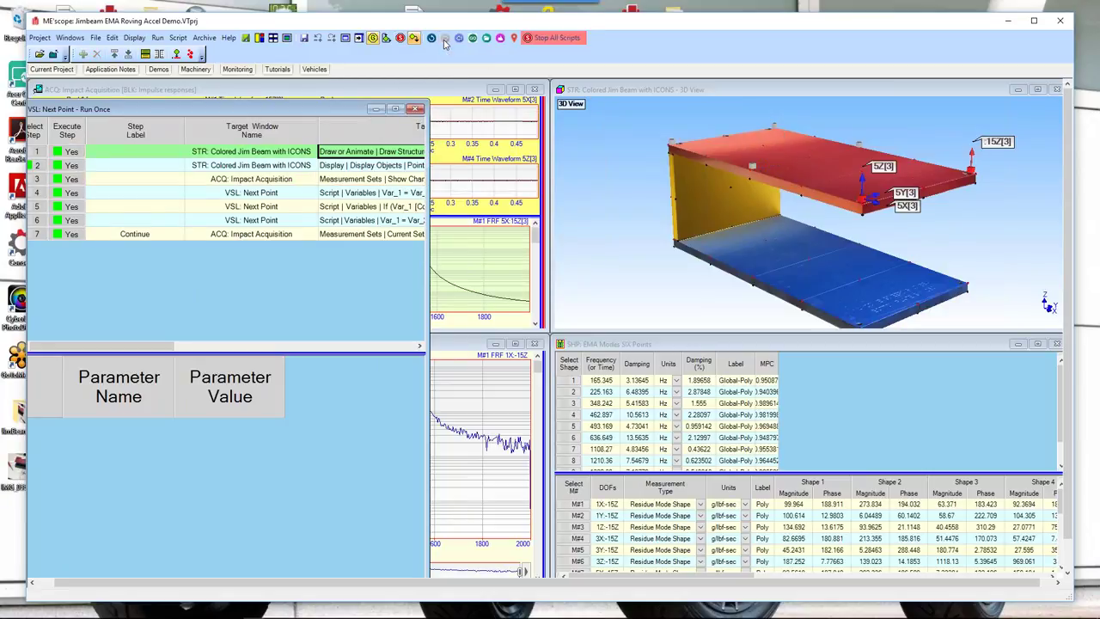
left_click(444, 39)
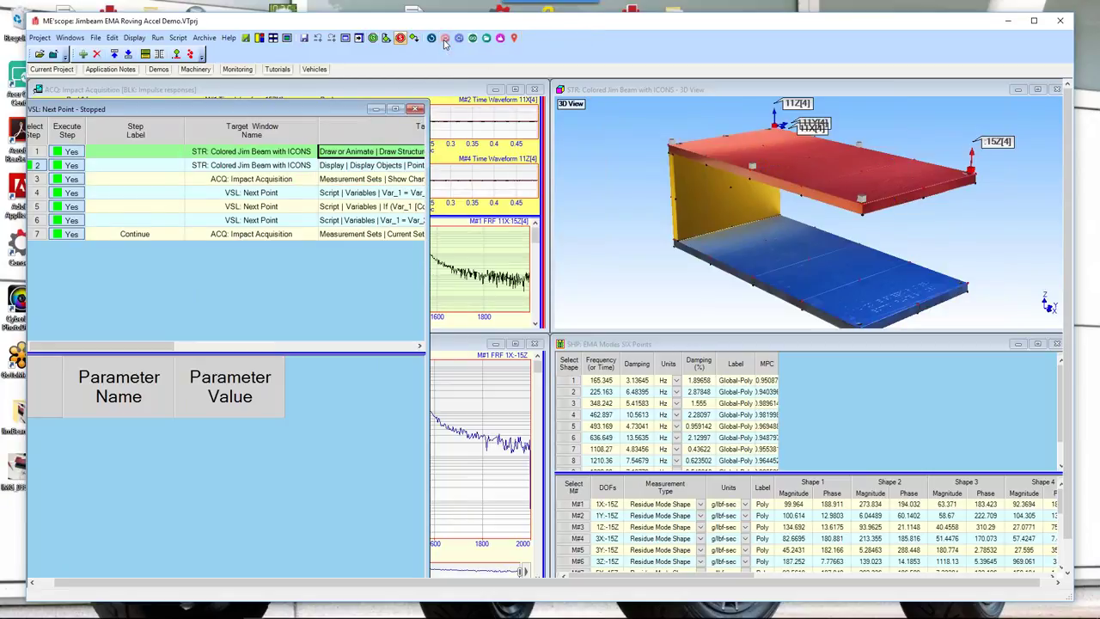
left_click(739, 152)
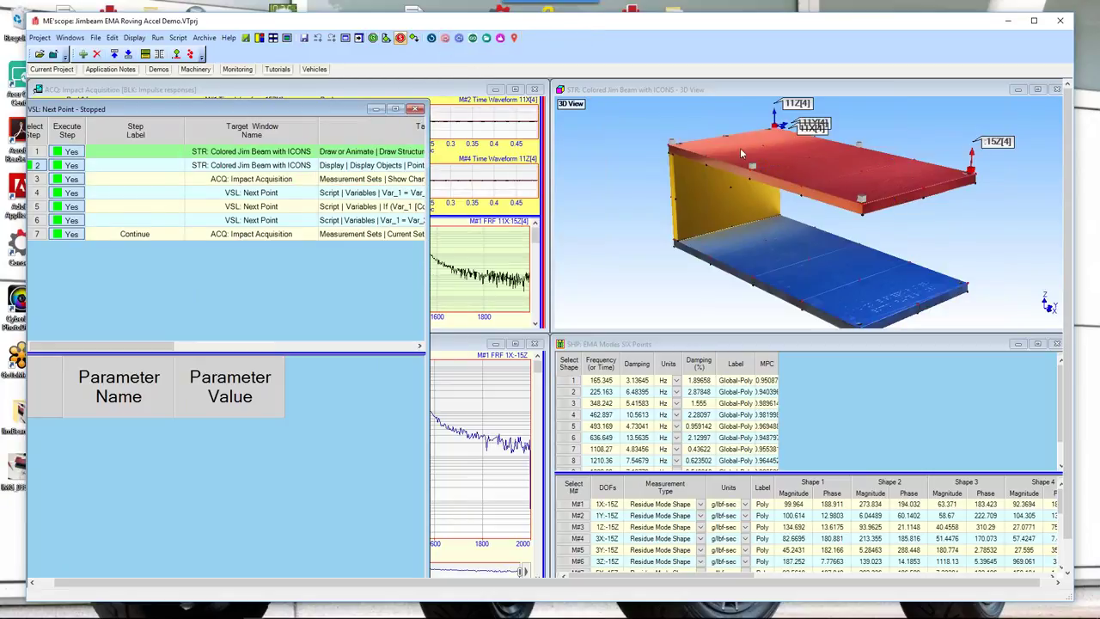
left_click(789, 173)
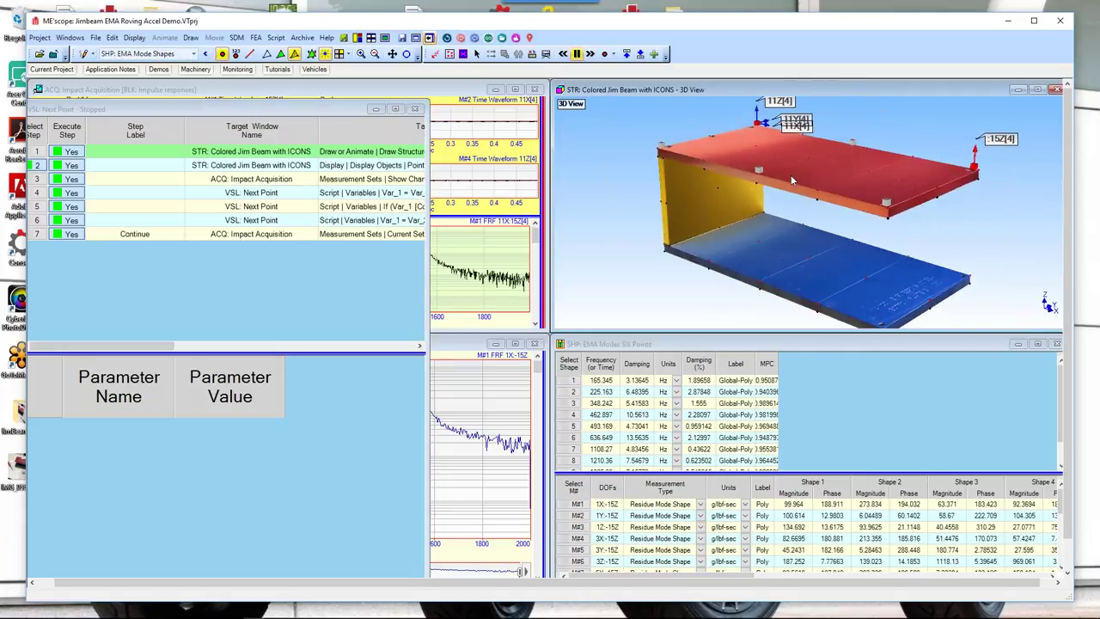
left_click(461, 40)
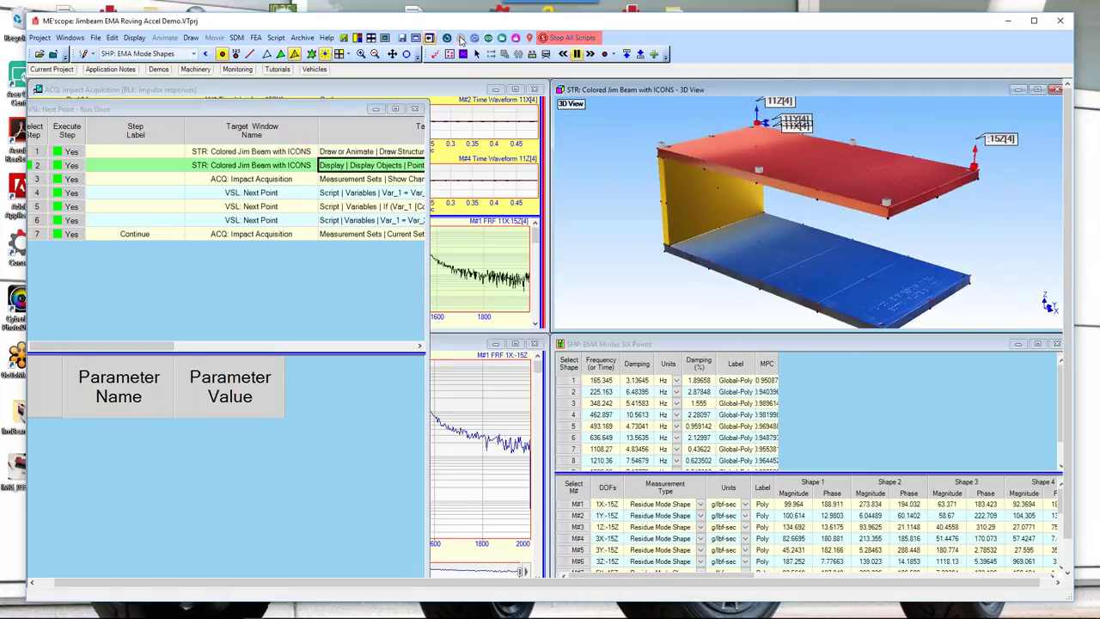
left_click(460, 40)
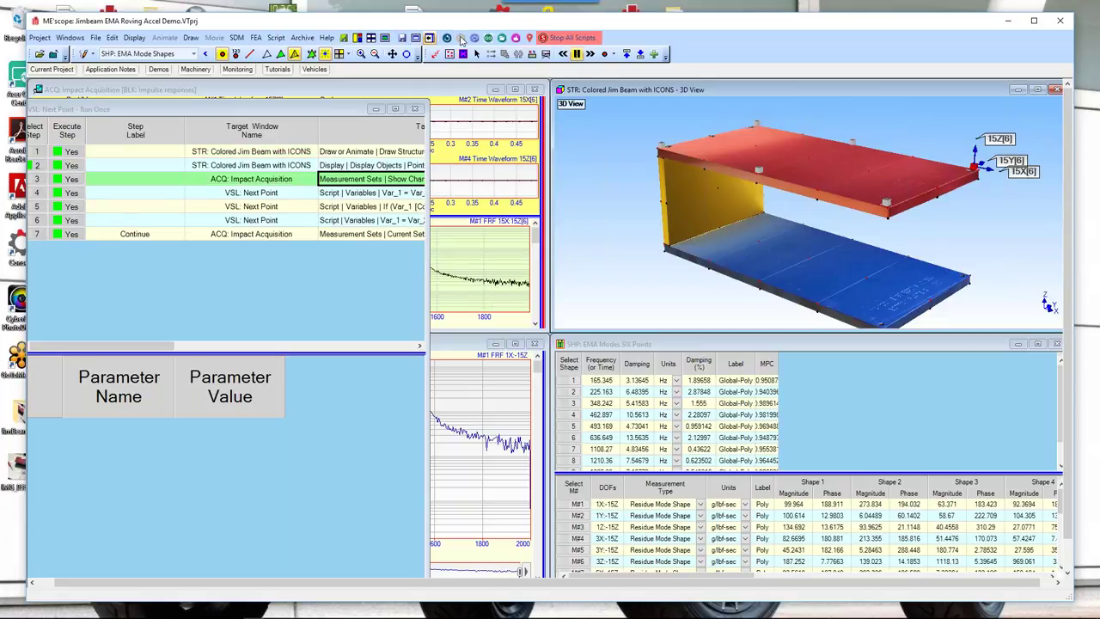
left_click(460, 39)
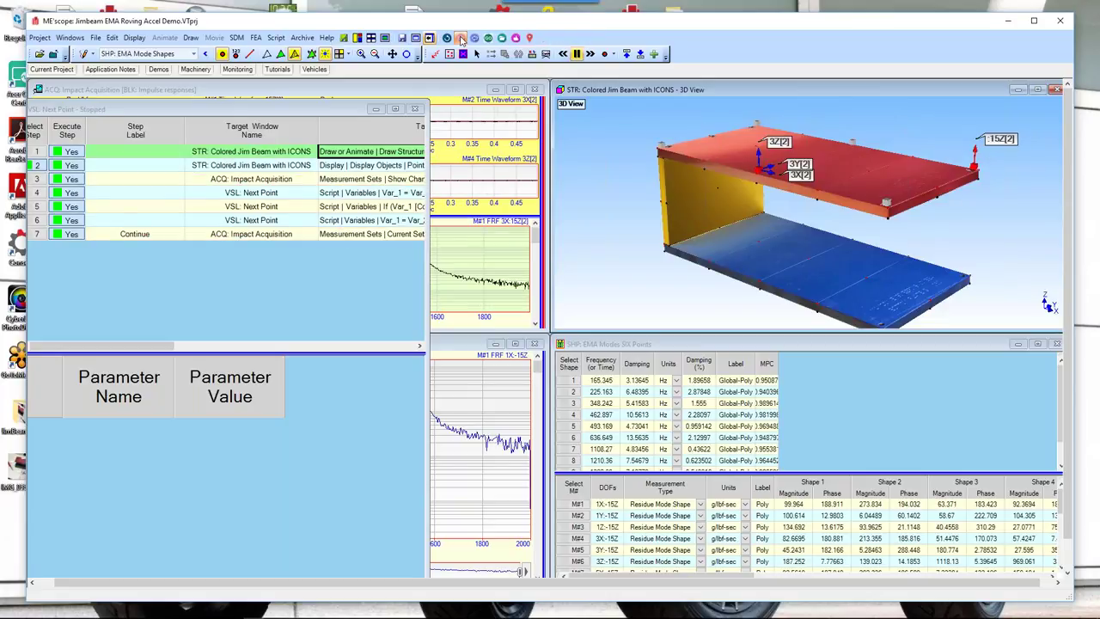
left_click(460, 40)
left_click(461, 40)
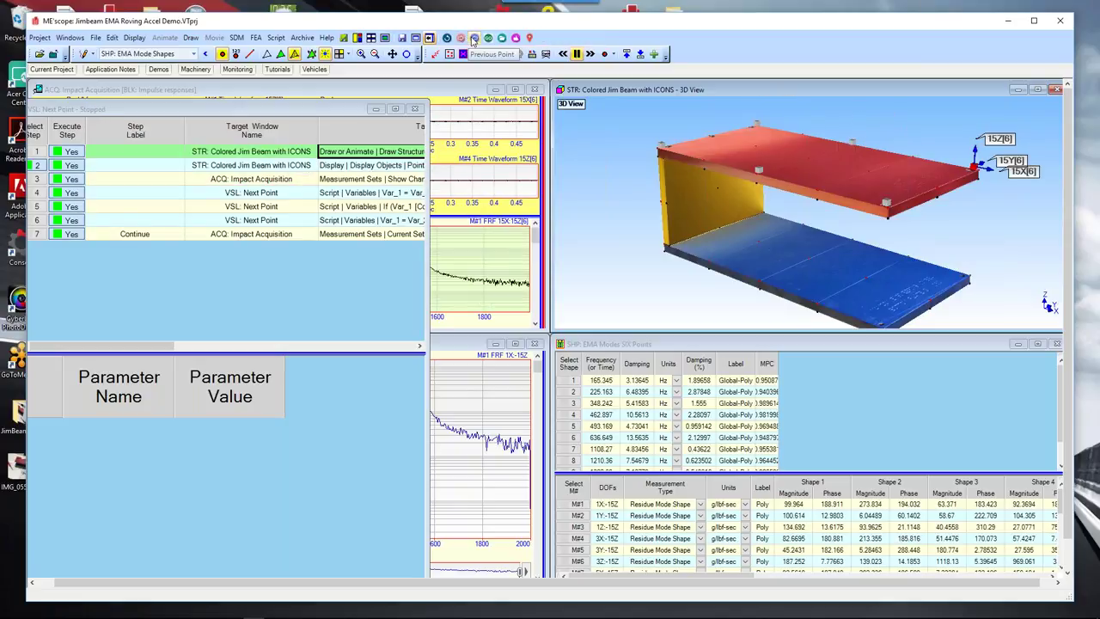
Run Previous Point repeatedly to step the measurement sets back from 6 to 1 and around to set 6.
left_click(473, 40)
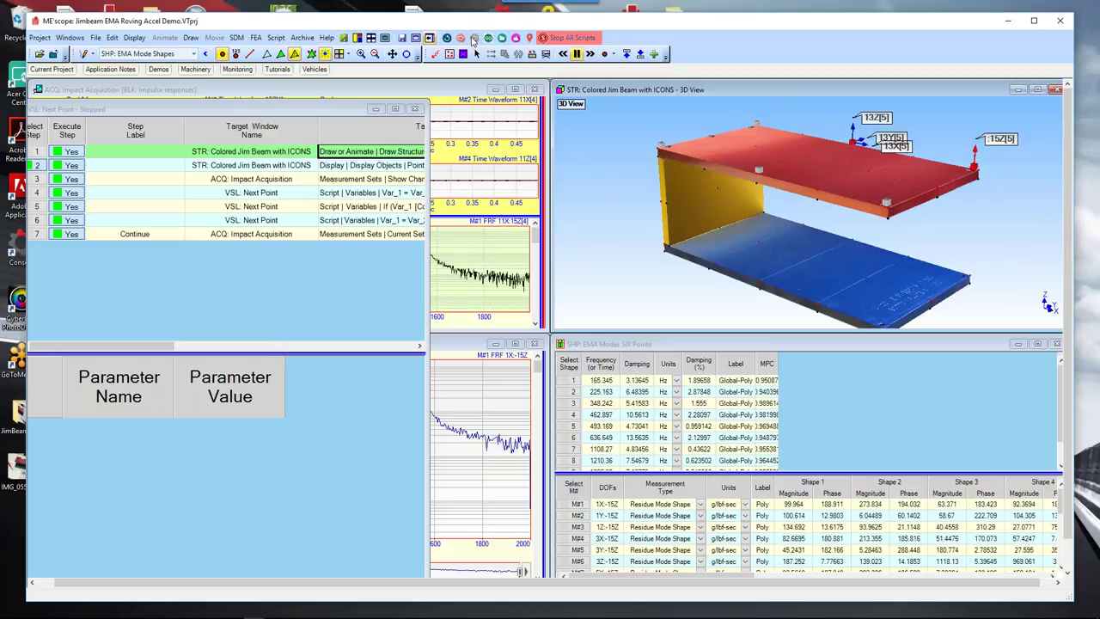
left_click(472, 39)
left_click(472, 39)
left_click(473, 40)
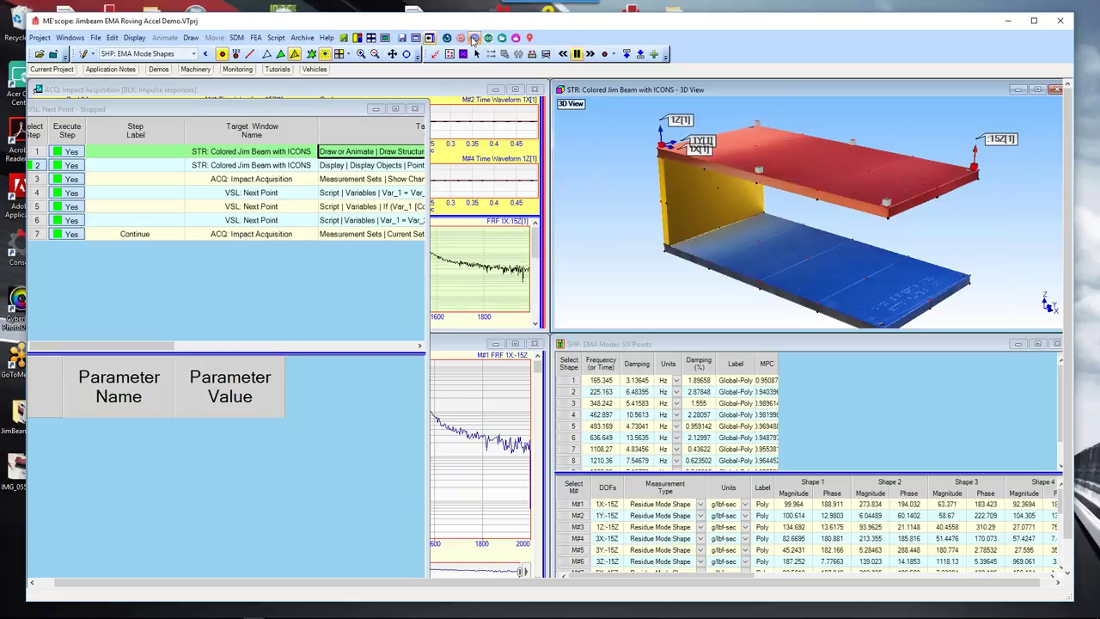
left_click(473, 39)
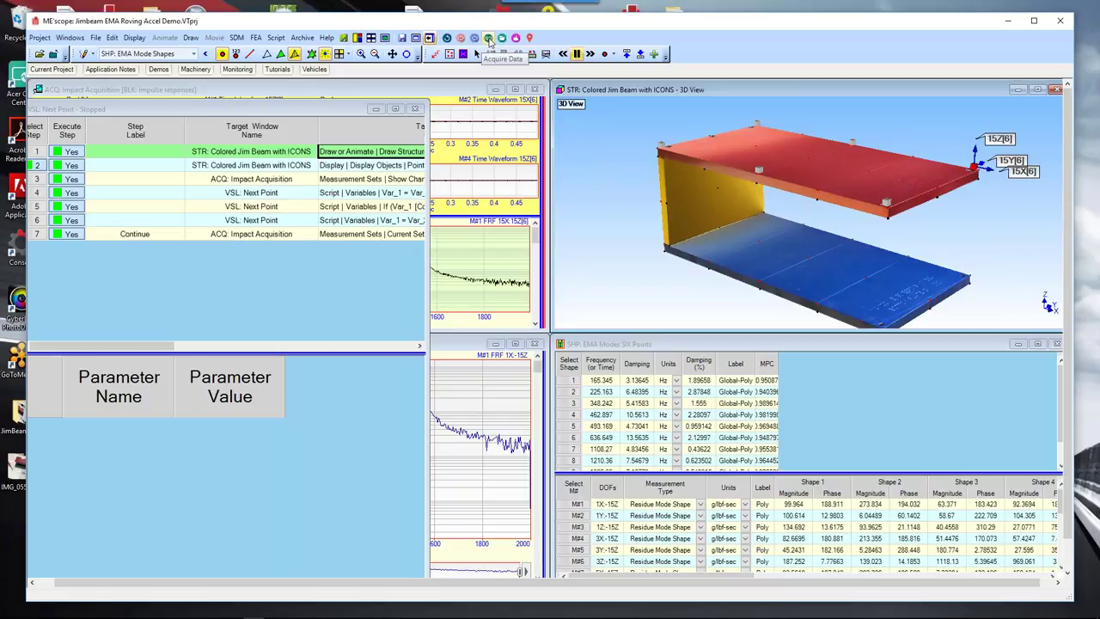
Open the Acquire Data script, move its window into view and enlarge the step list text.
left_click(488, 40)
left_click_drag(479, 214, 440, 127)
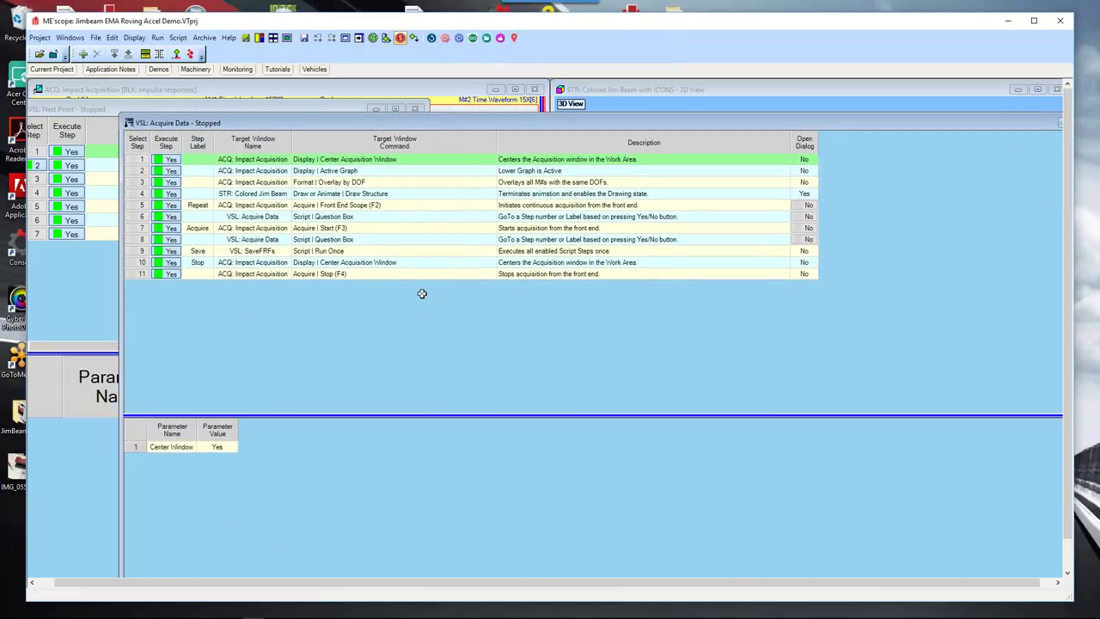
left_click(445, 249)
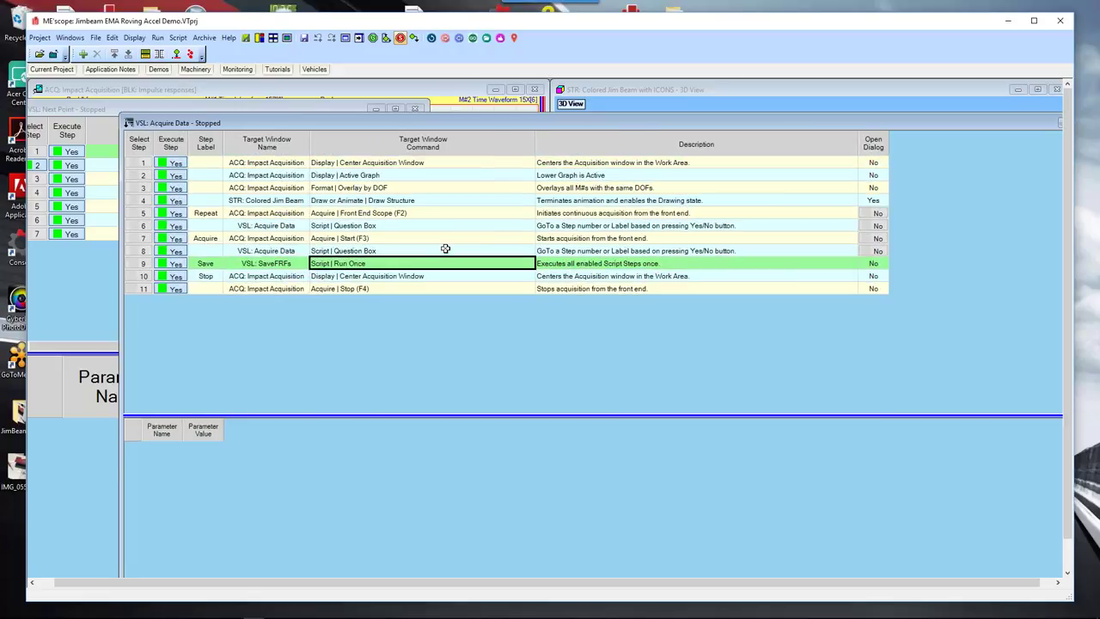
left_click(445, 248)
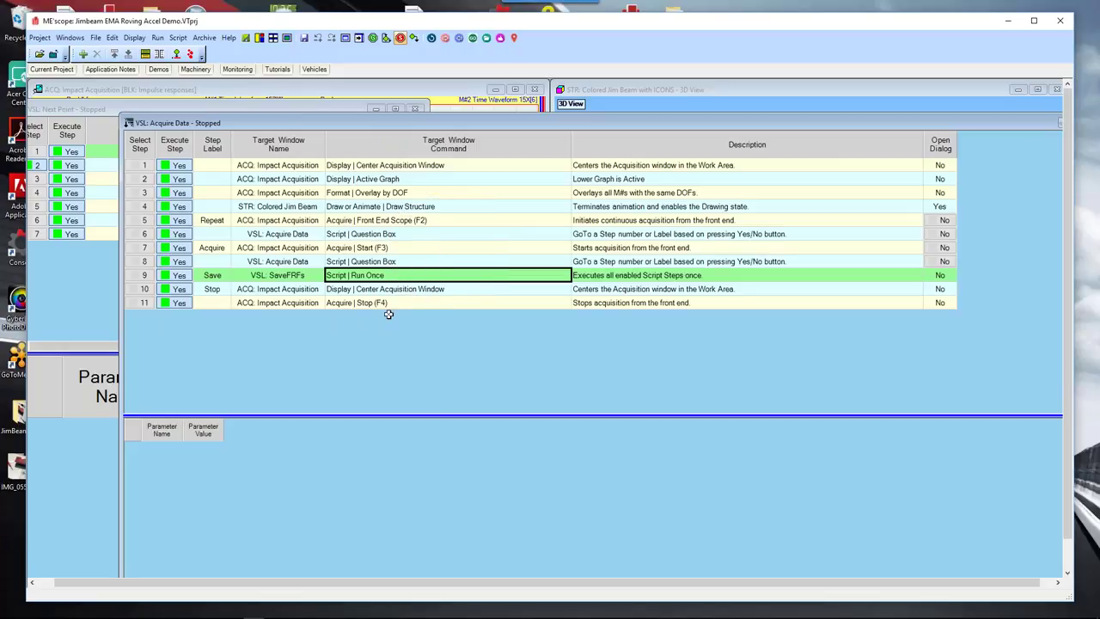
Examine the first three Acquire Data steps, covering Center Acquisition Window, Active Graph and Overlay by DOF.
left_click(386, 165)
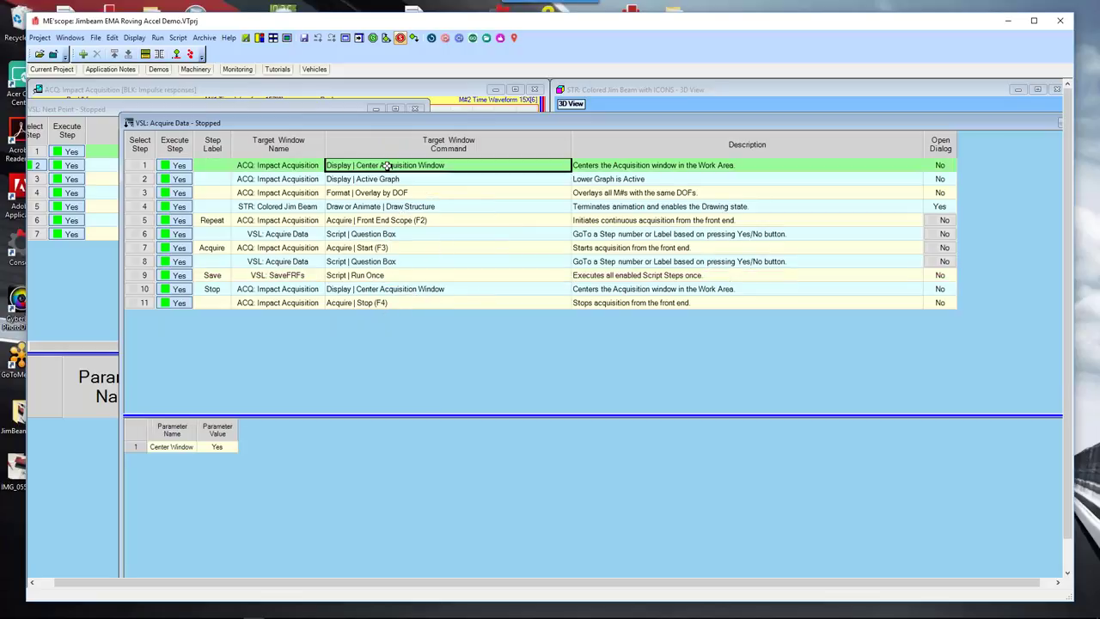
left_click(385, 178)
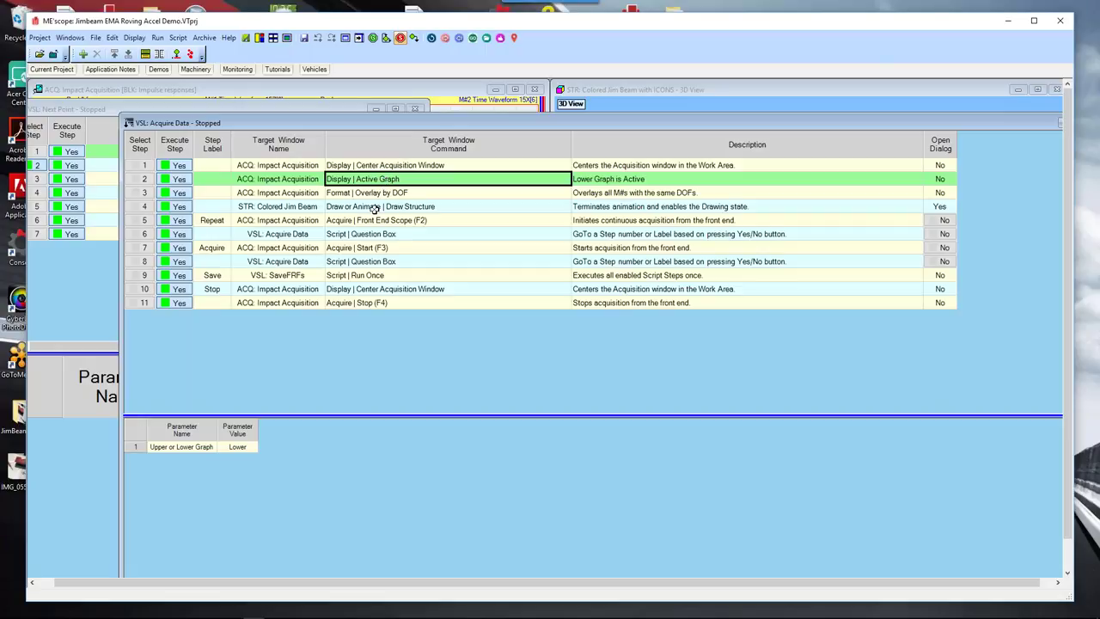
left_click_drag(282, 415, 283, 404)
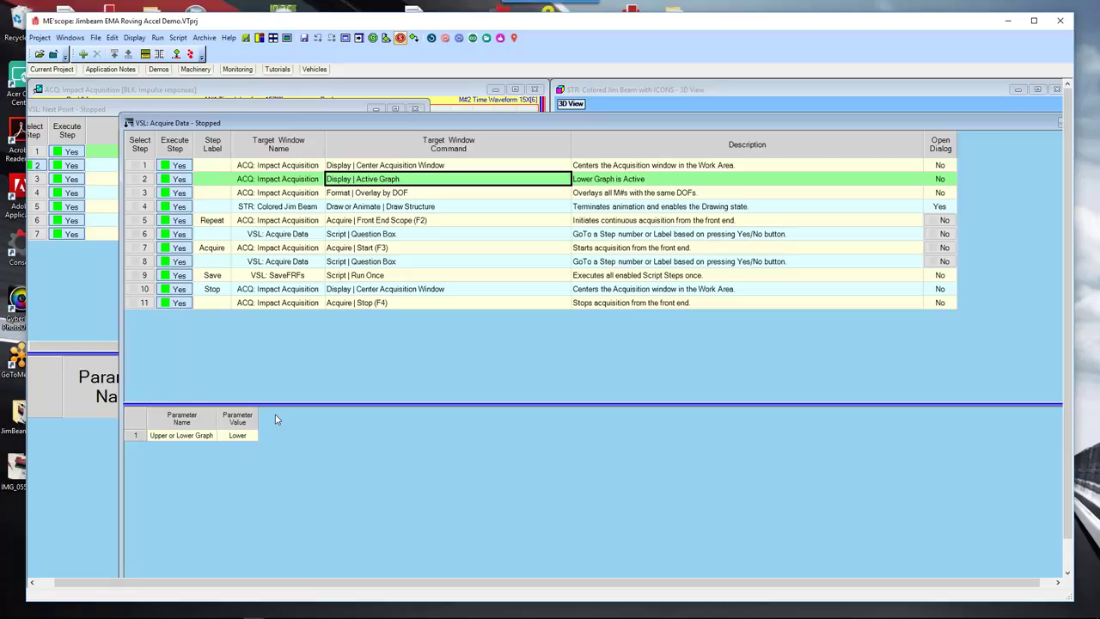
left_click(375, 194)
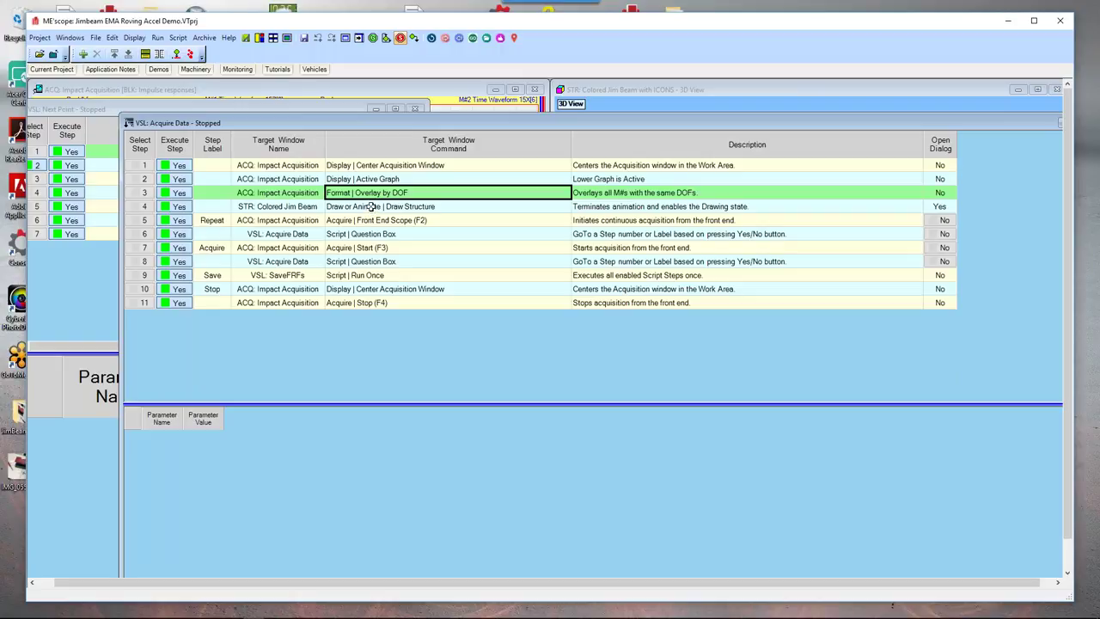
Examine Acquire Data steps 4 and 5, covering Draw Structure and Front End Scope.
left_click(370, 206)
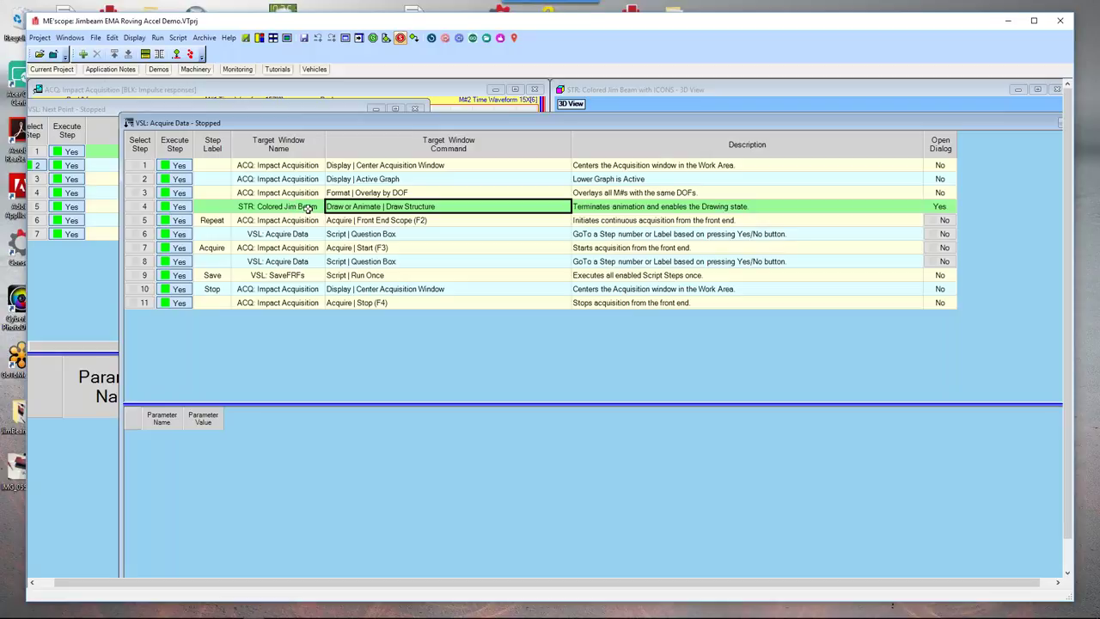
left_click(374, 194)
left_click(373, 206)
left_click(362, 221)
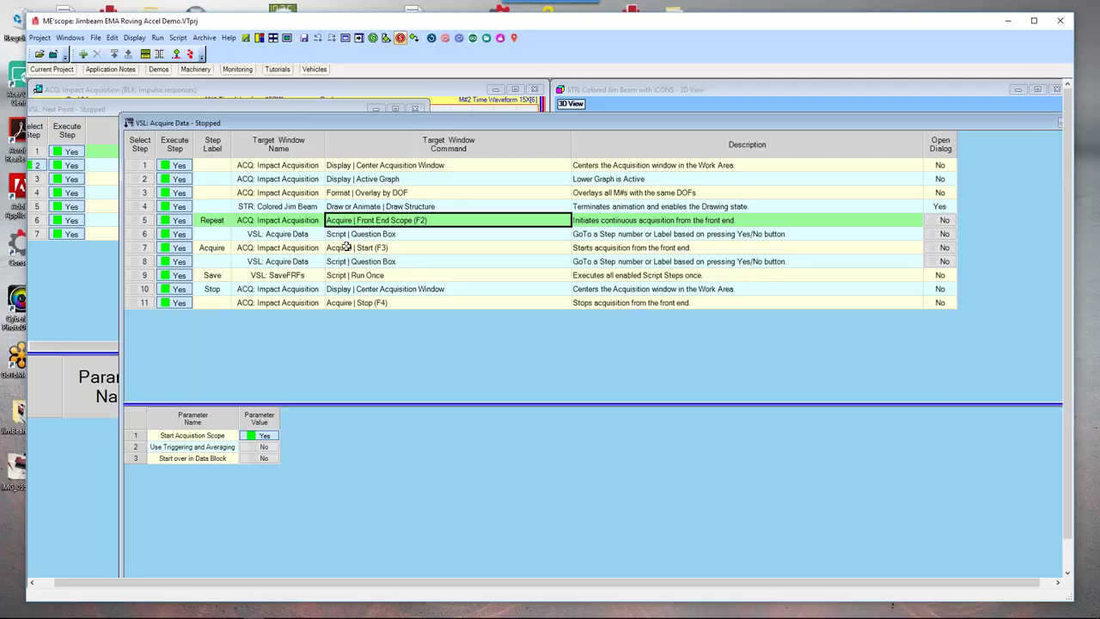
Examine the parameters of the Question Box in step 6, giving the parameter list more room and larger text.
left_click(258, 234)
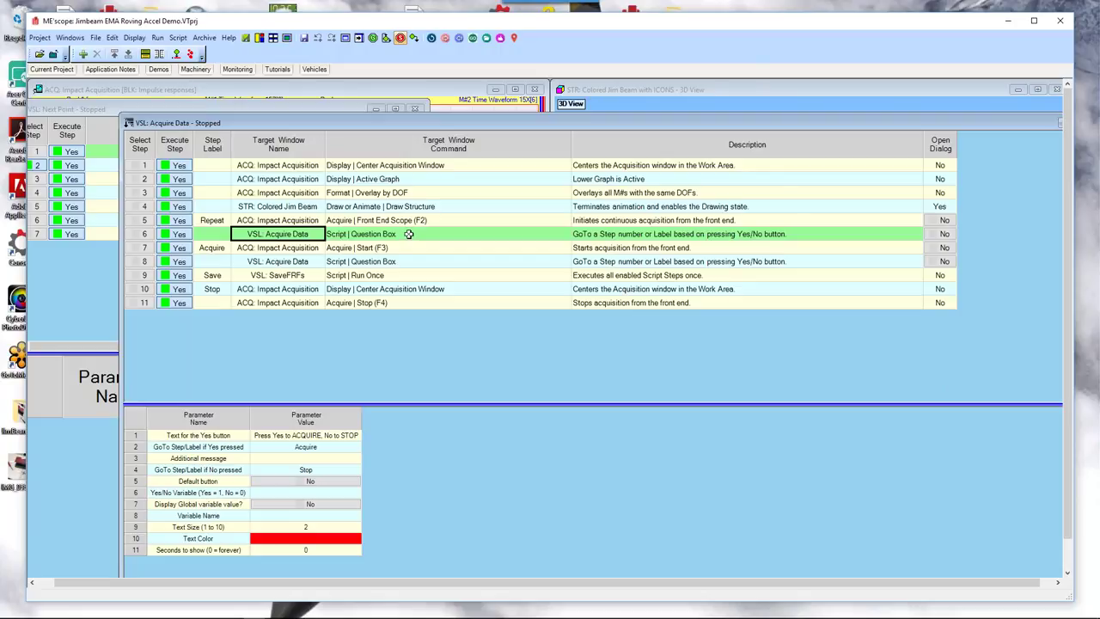
left_click_drag(349, 401, 356, 311)
left_click(325, 335)
left_click(325, 335)
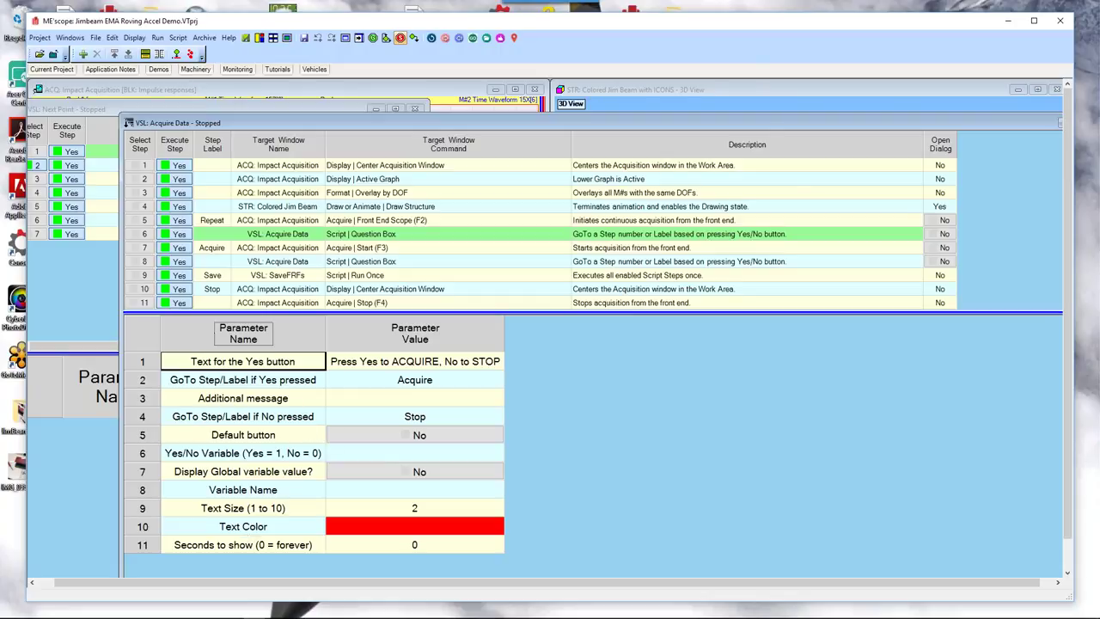
Examine Acquire Data steps 7 to 9, covering Acquire Start, the second Question Box and the SaveFRFs Run Once command.
left_click(362, 247)
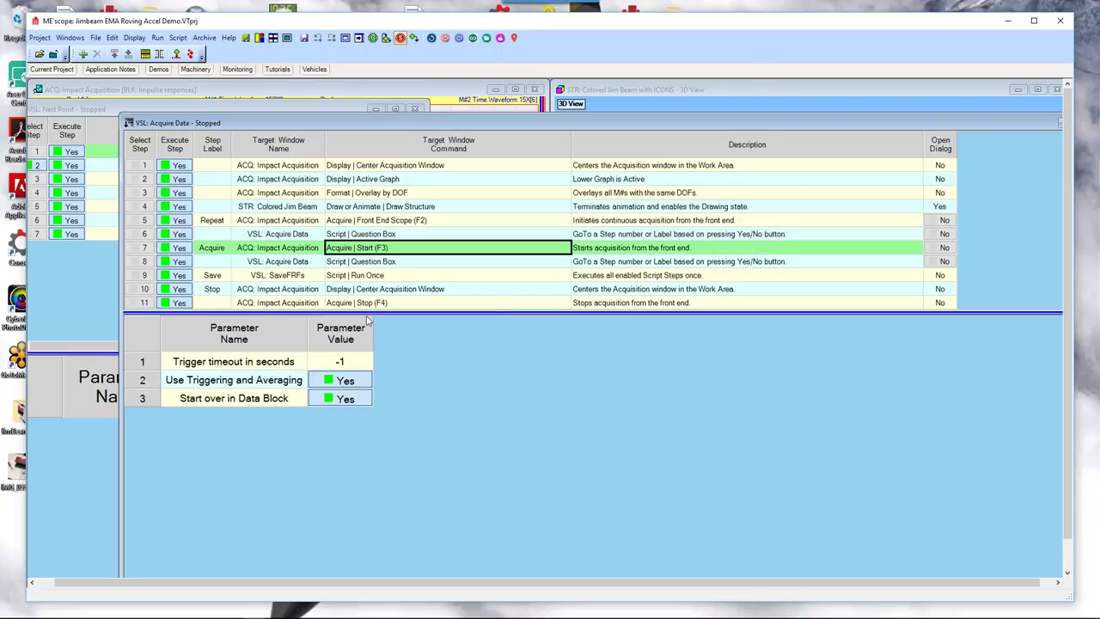
left_click_drag(369, 316, 371, 335)
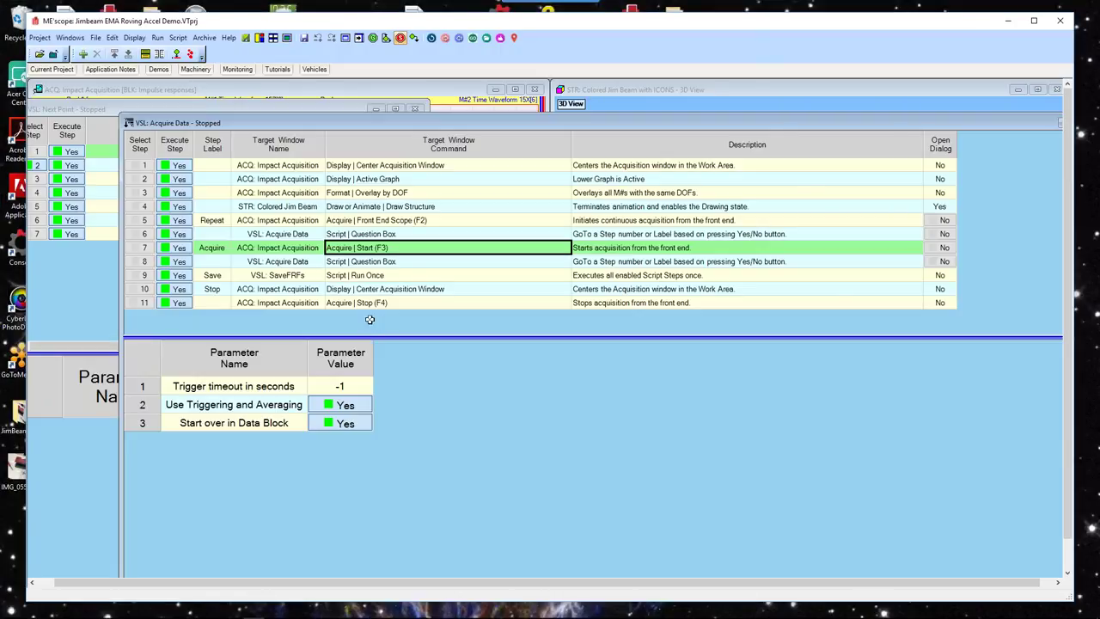
left_click(376, 262)
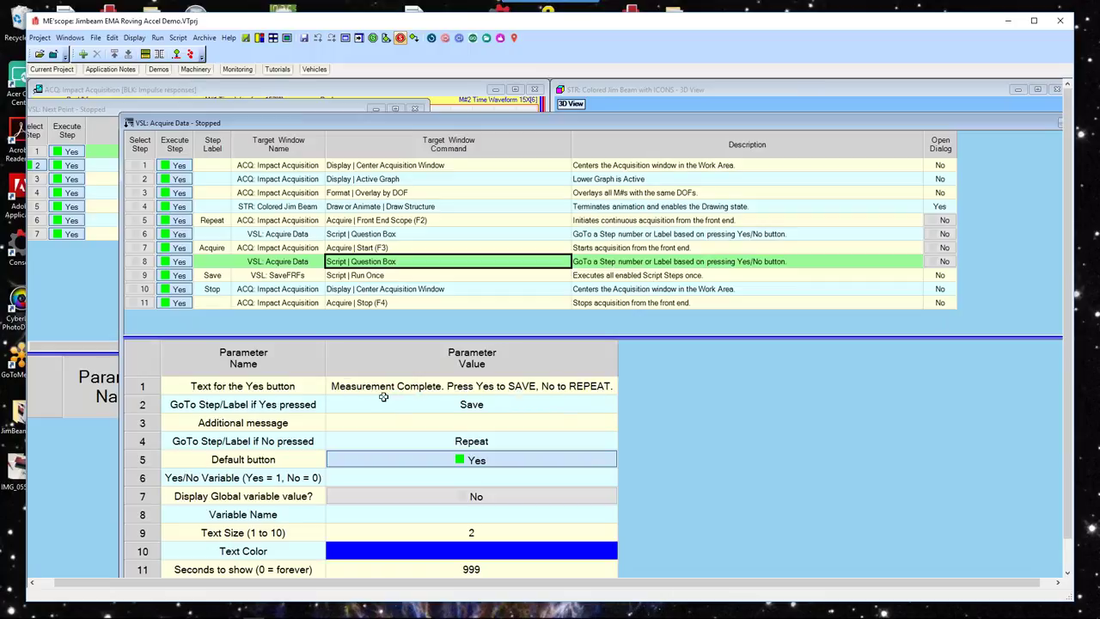
left_click(374, 275)
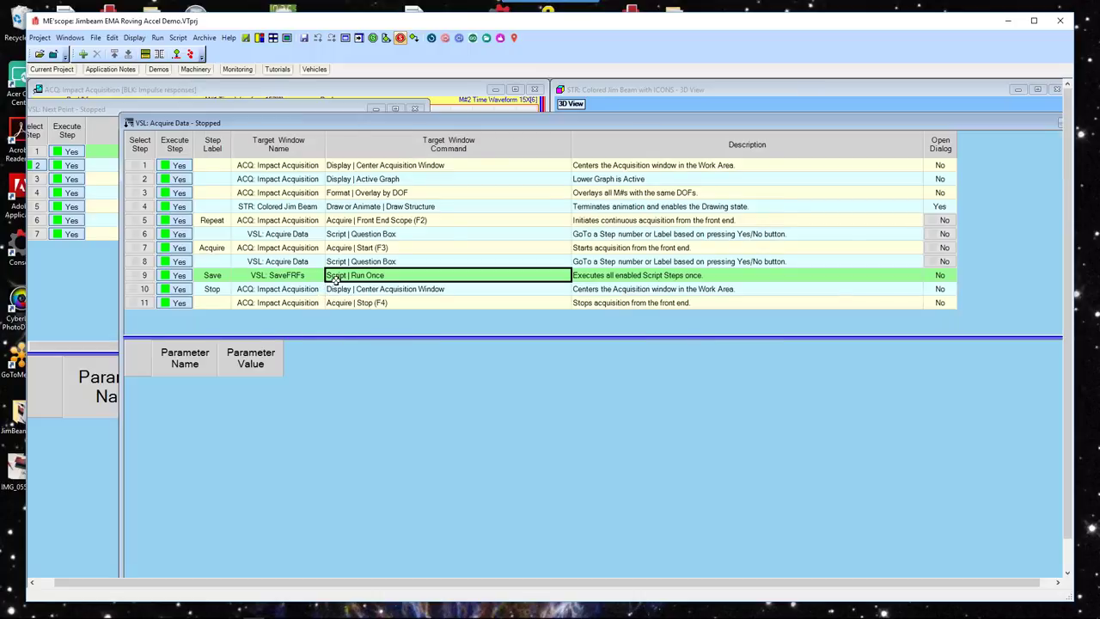
scroll(335, 278, "up", 1)
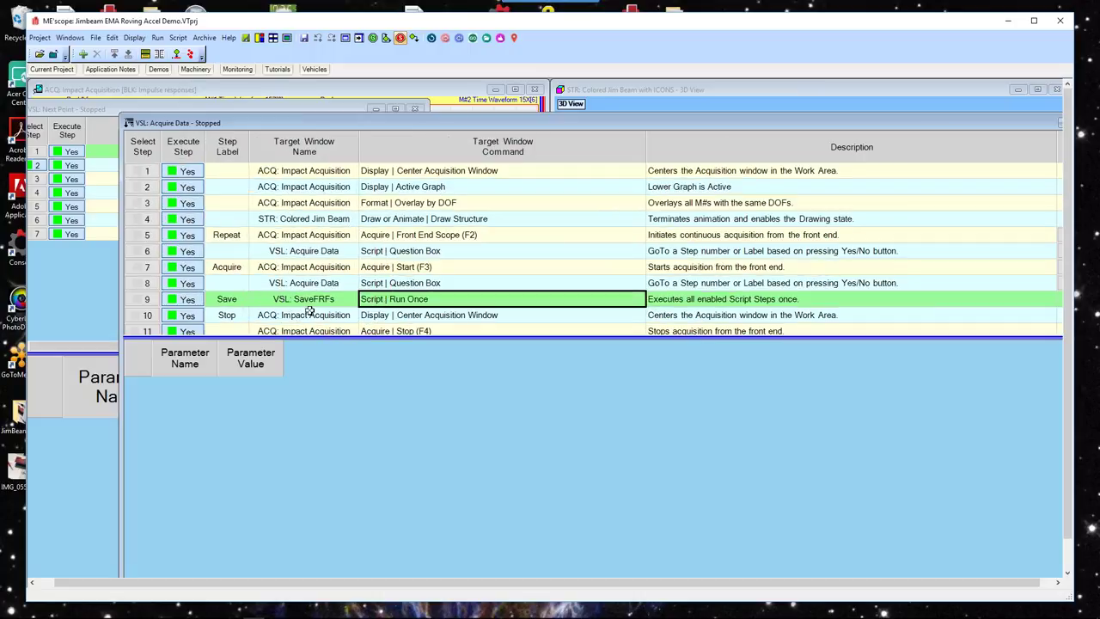
left_click(313, 299)
left_click(306, 315)
left_click(308, 301)
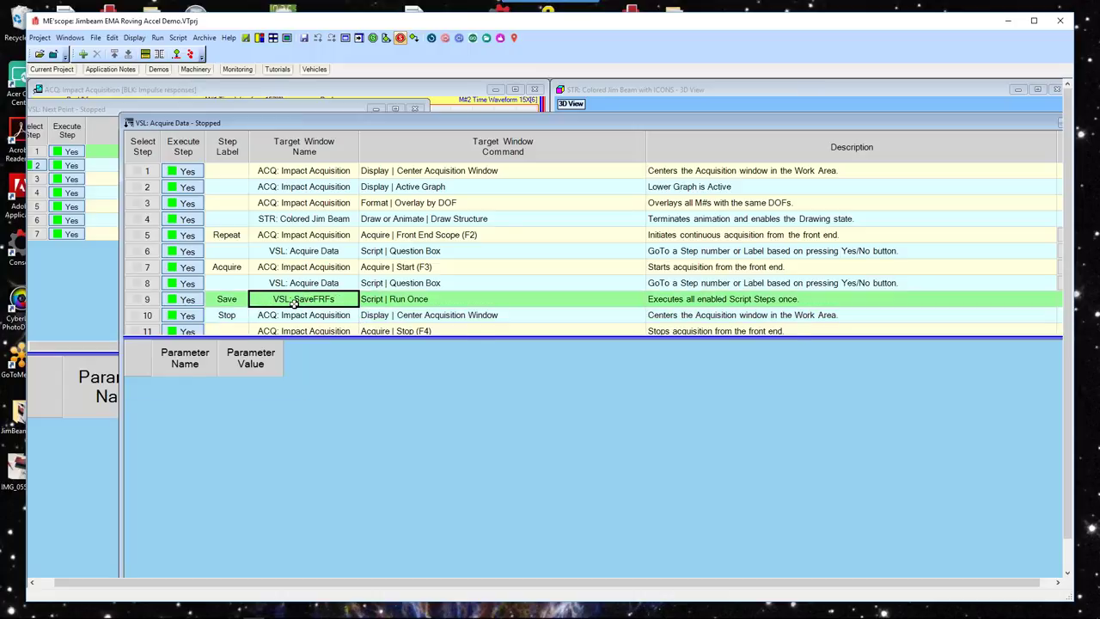
Open the SaveFRFs script from the current project's scripts and move its window into view.
left_click(56, 71)
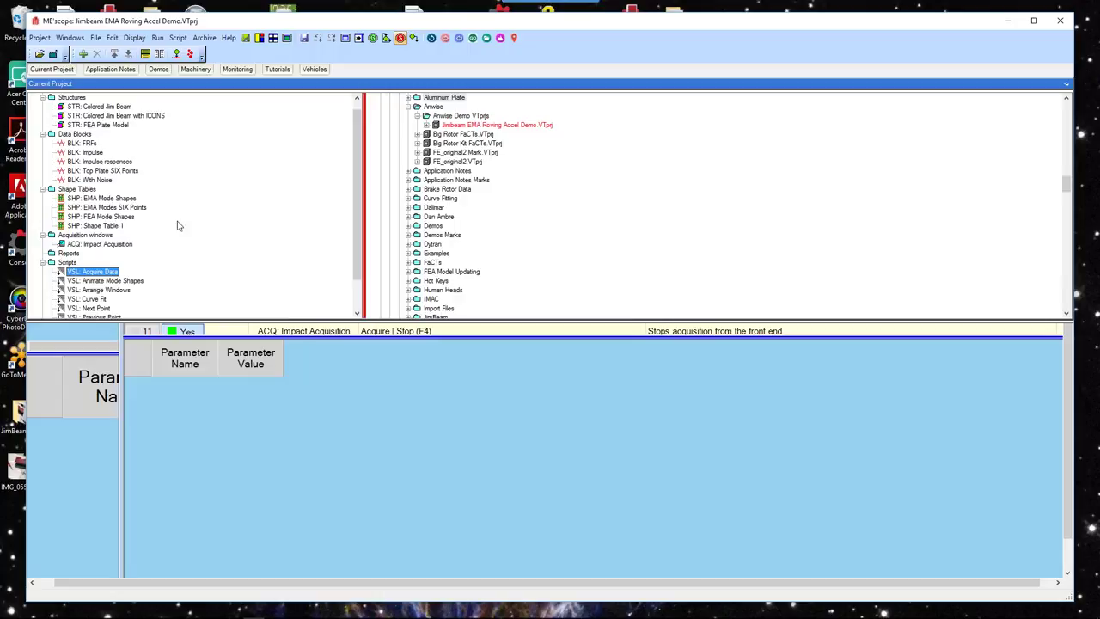
scroll(323, 241, "up", 1)
left_click_drag(355, 238, 357, 283)
left_click(103, 291)
double_click(94, 290)
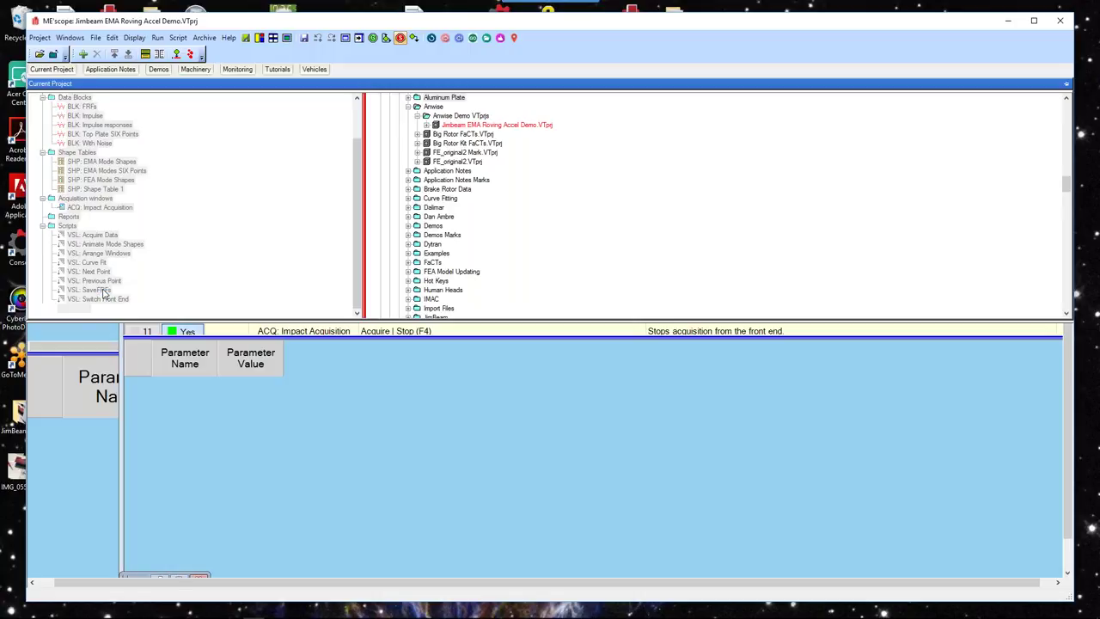
left_click_drag(369, 203, 340, 134)
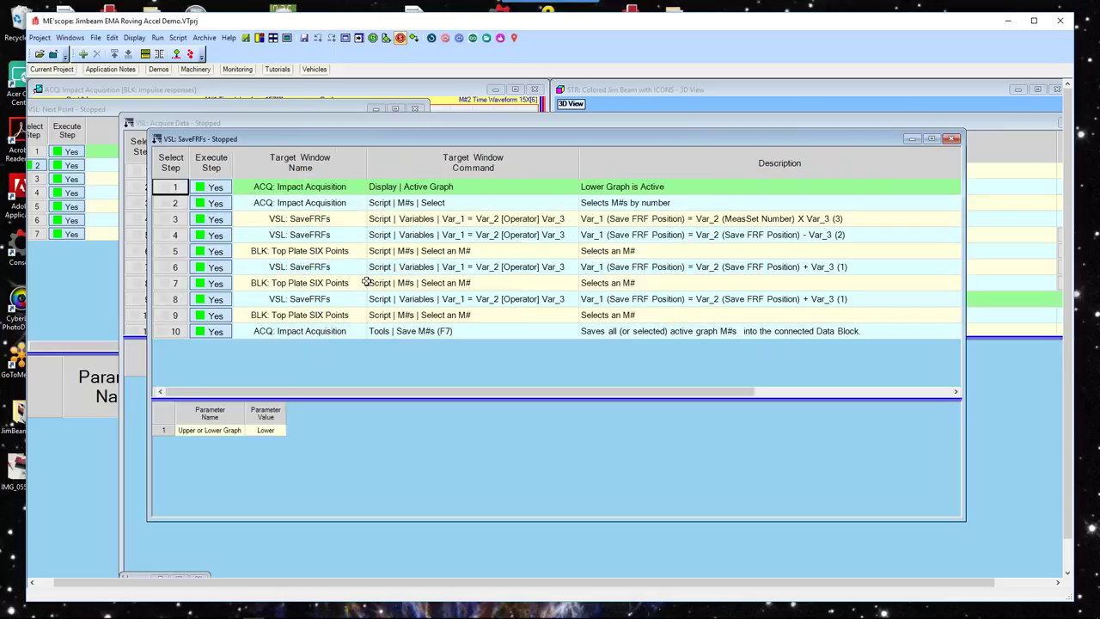
Examine SaveFRFs steps 1 to 3, enlarging the parameter list to read the Save FRF Position multiplication.
left_click(414, 187)
left_click(418, 204)
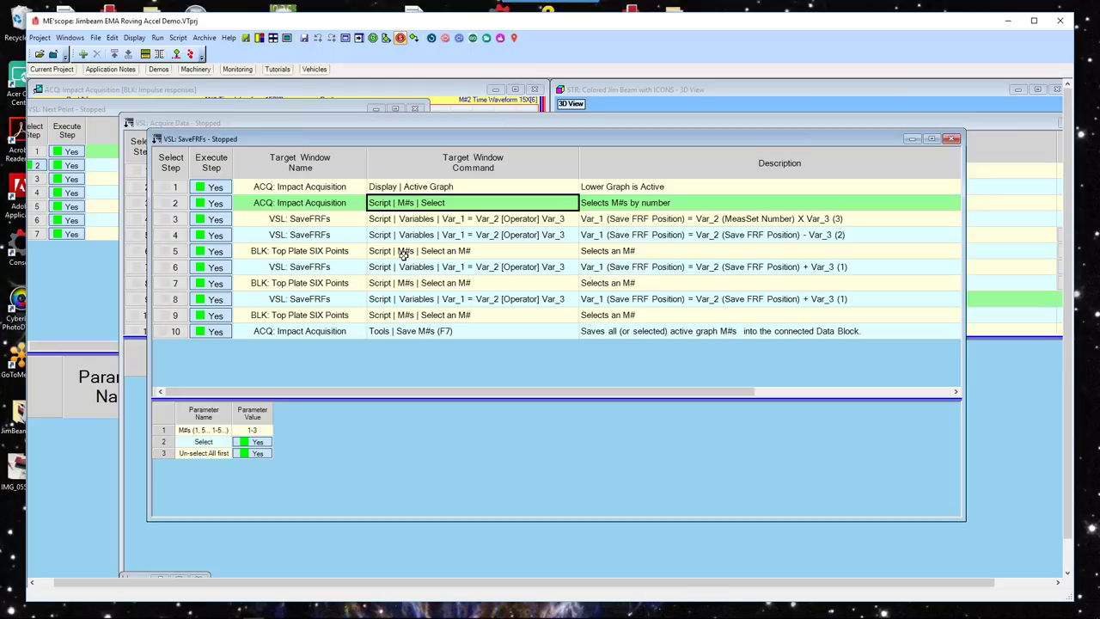
left_click(411, 219)
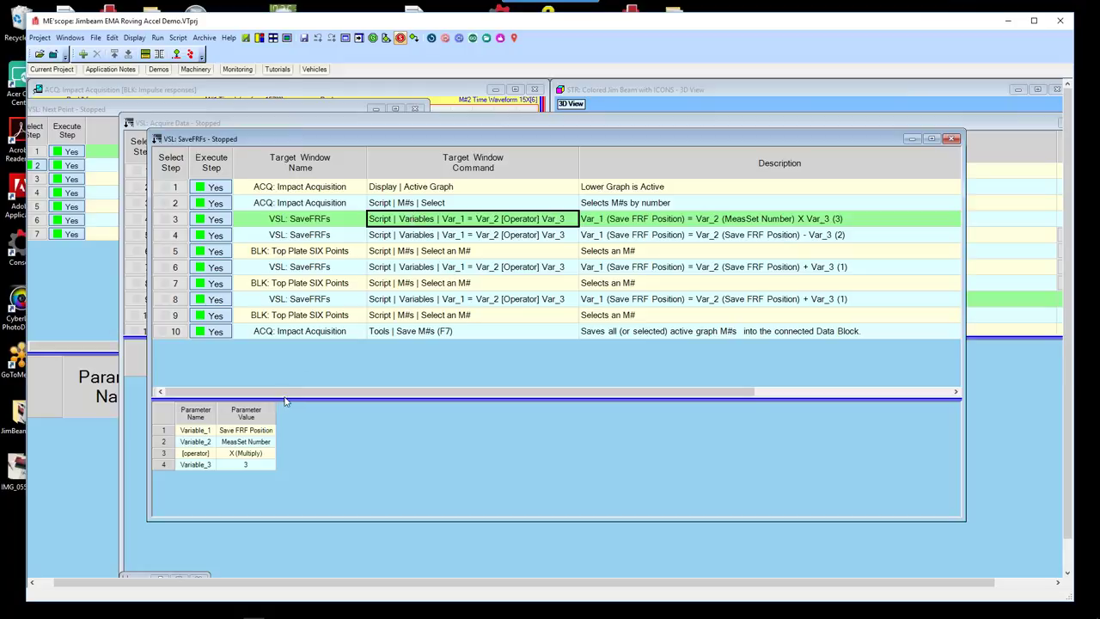
left_click_drag(285, 399, 262, 368)
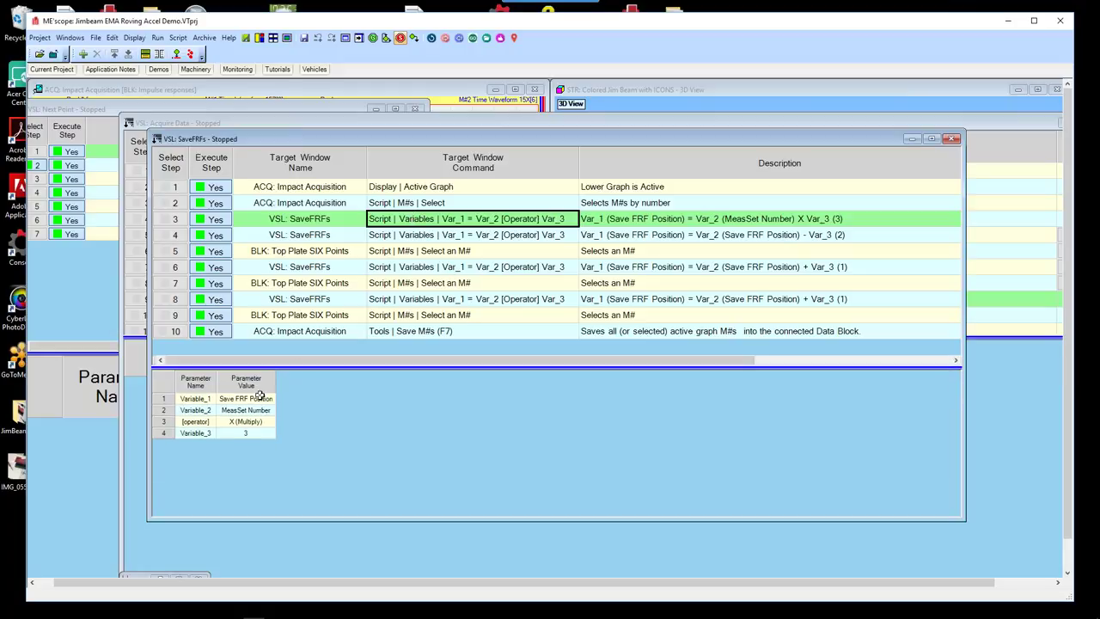
left_click(260, 389)
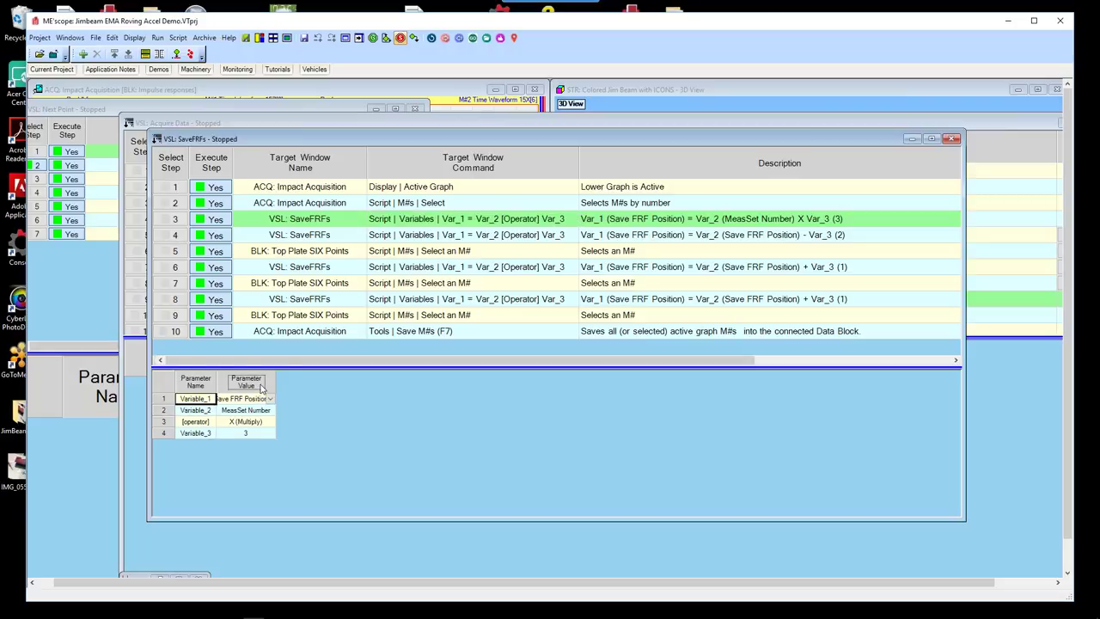
scroll(260, 389, "up", 5)
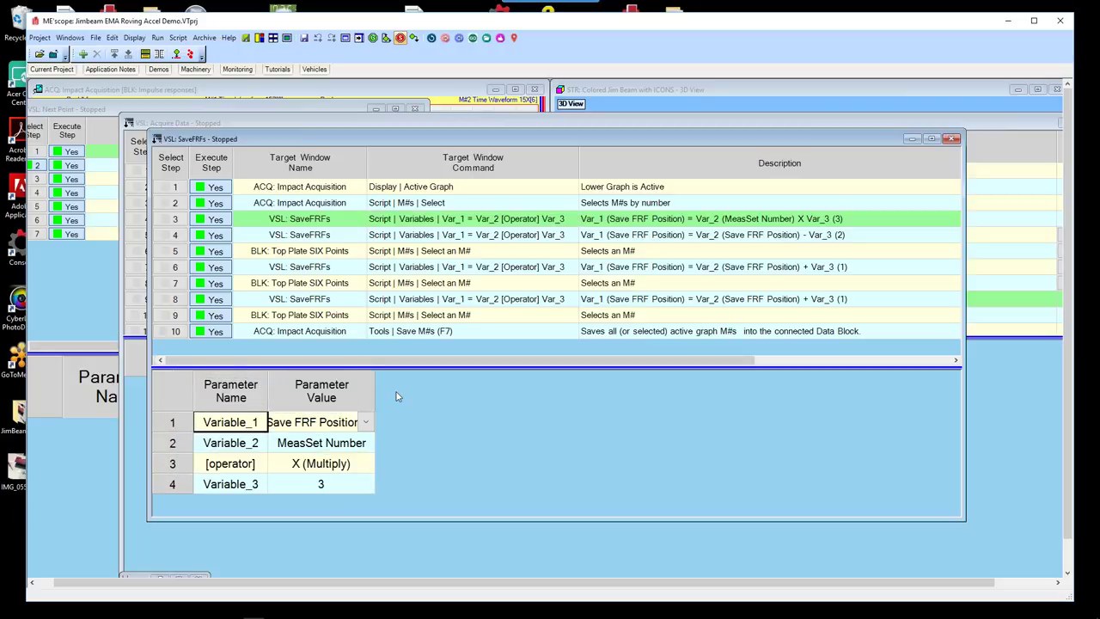
left_click(323, 441)
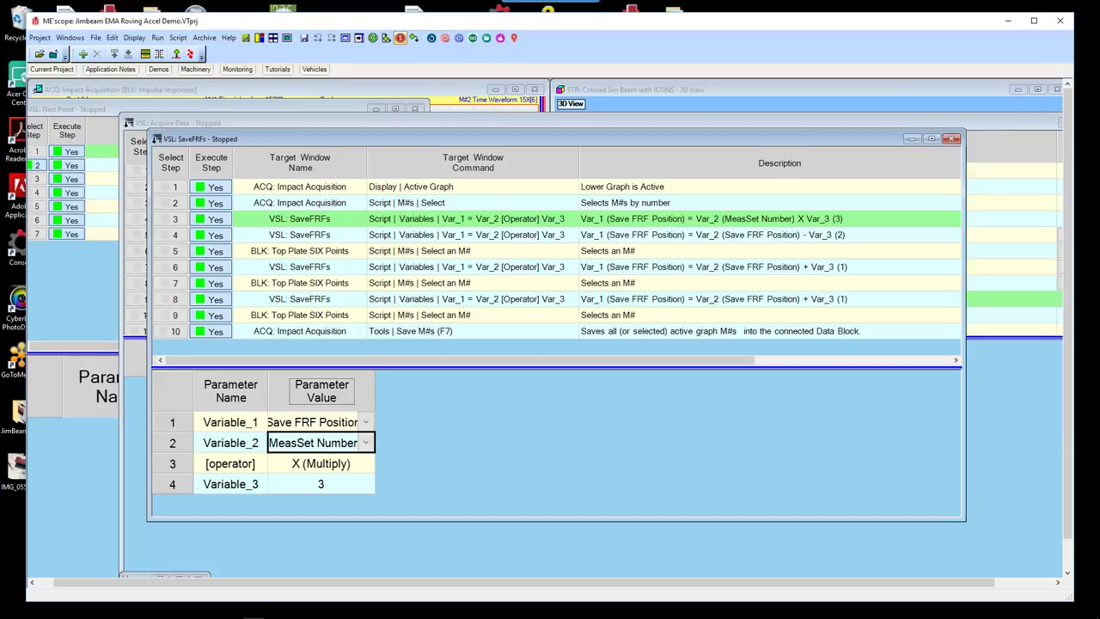
Examine SaveFRFs steps 4 to 10, covering the Save FRF Position arithmetic, the Select an M# commands and Save M#s.
left_click(448, 236)
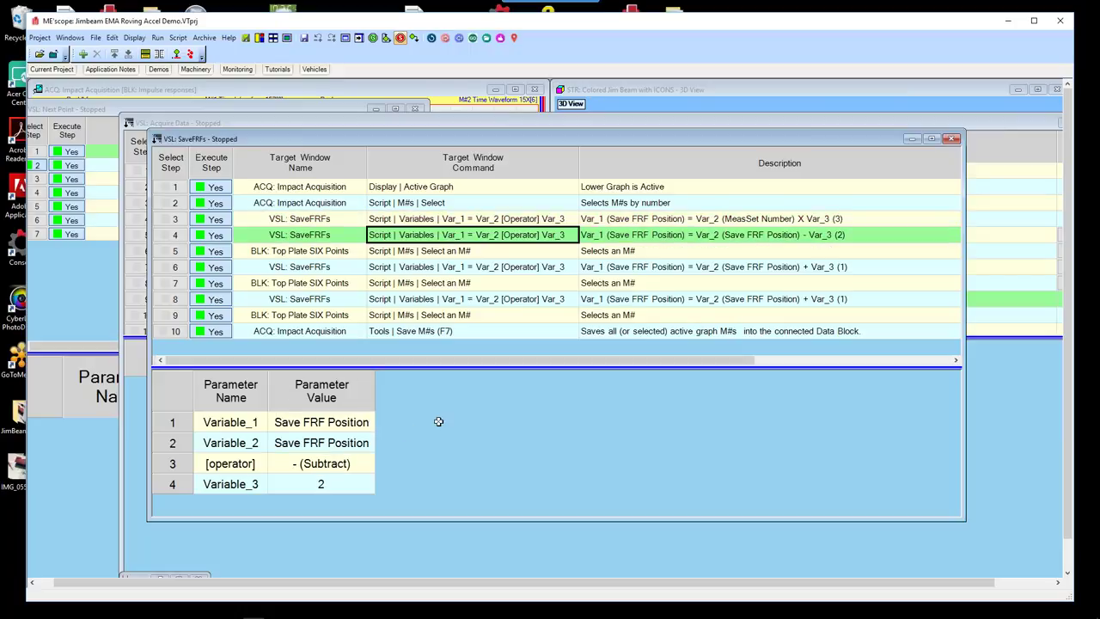
key("Tab")
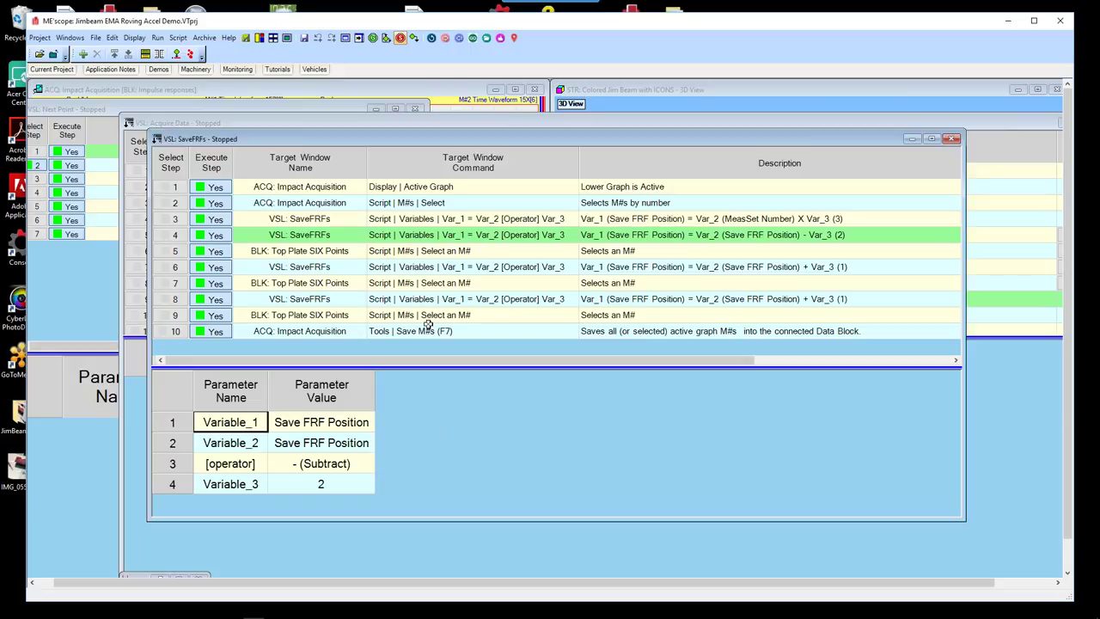
left_click(434, 249)
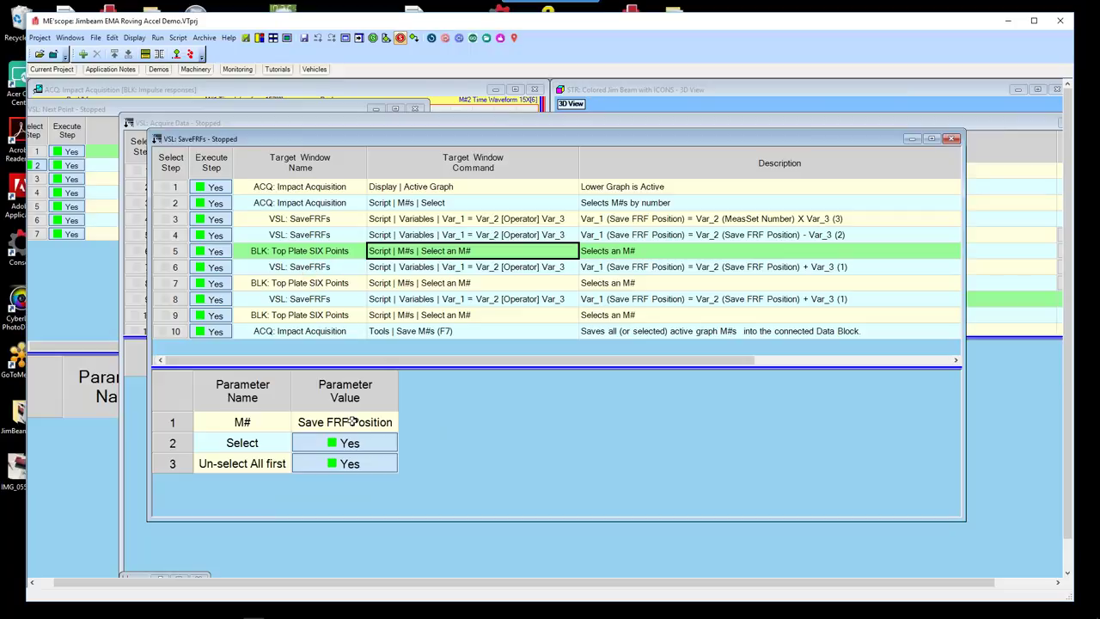
left_click(427, 265)
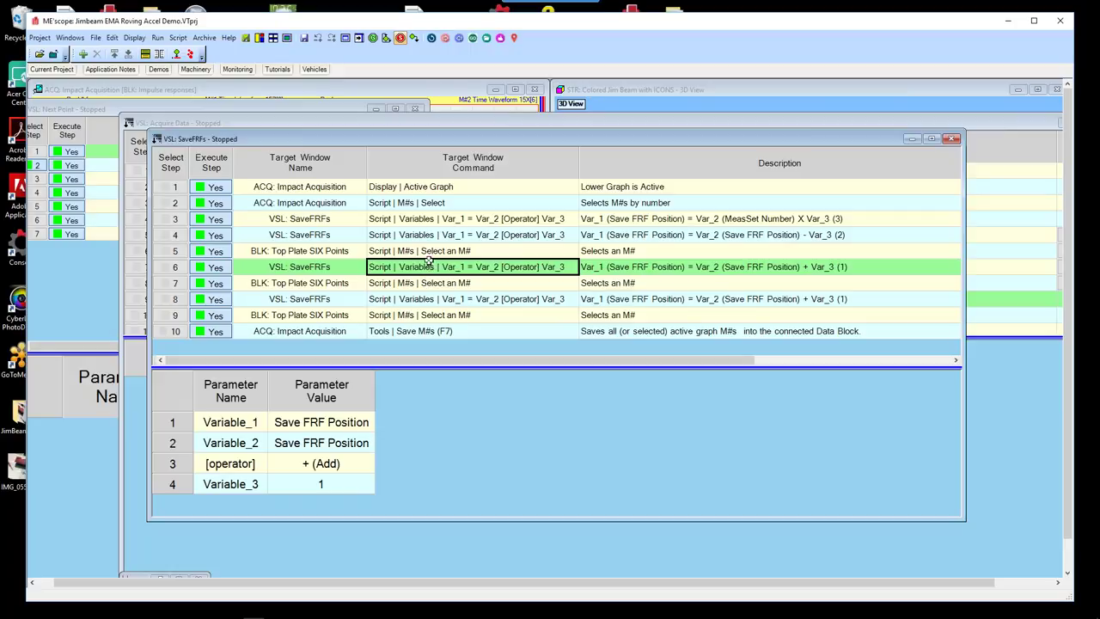
left_click(427, 251)
left_click(429, 267)
left_click(430, 283)
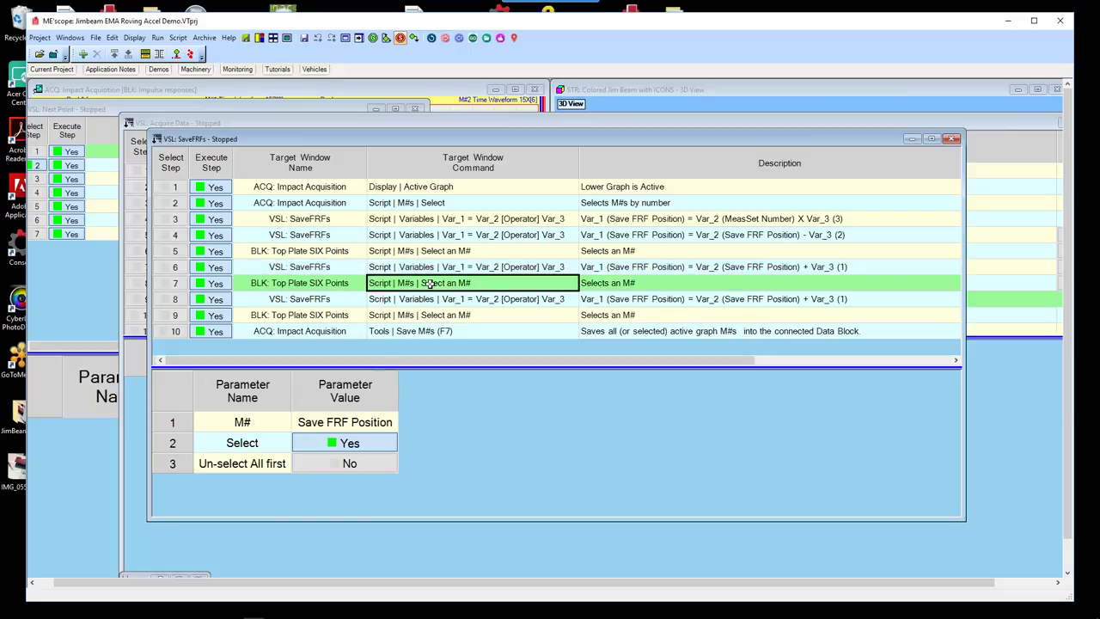
left_click(430, 267)
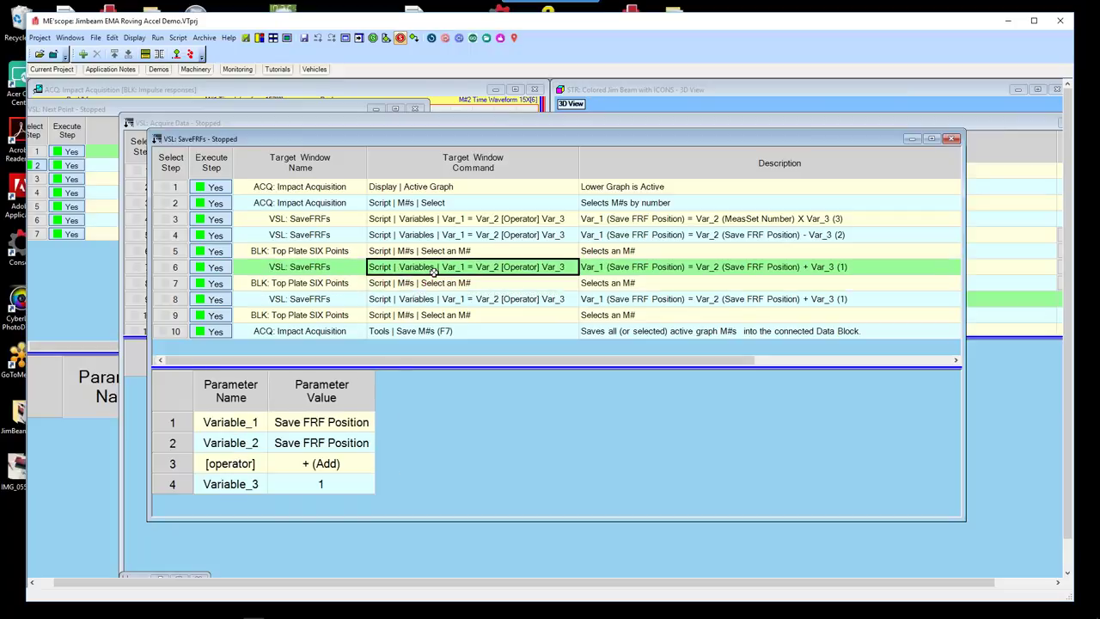
left_click(430, 282)
left_click(430, 313)
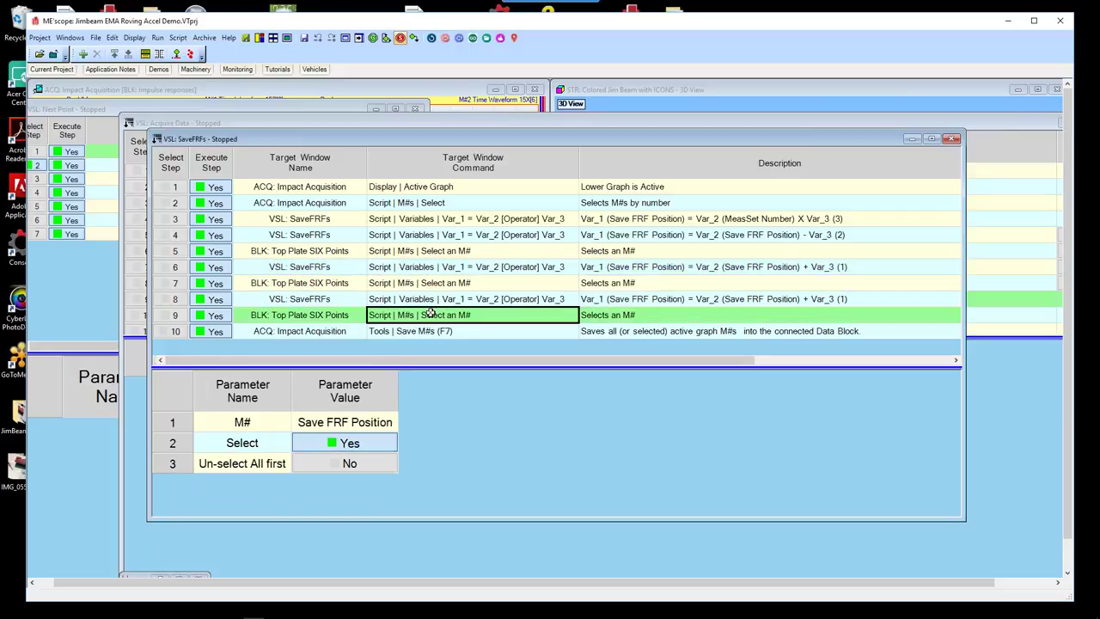
left_click(427, 332)
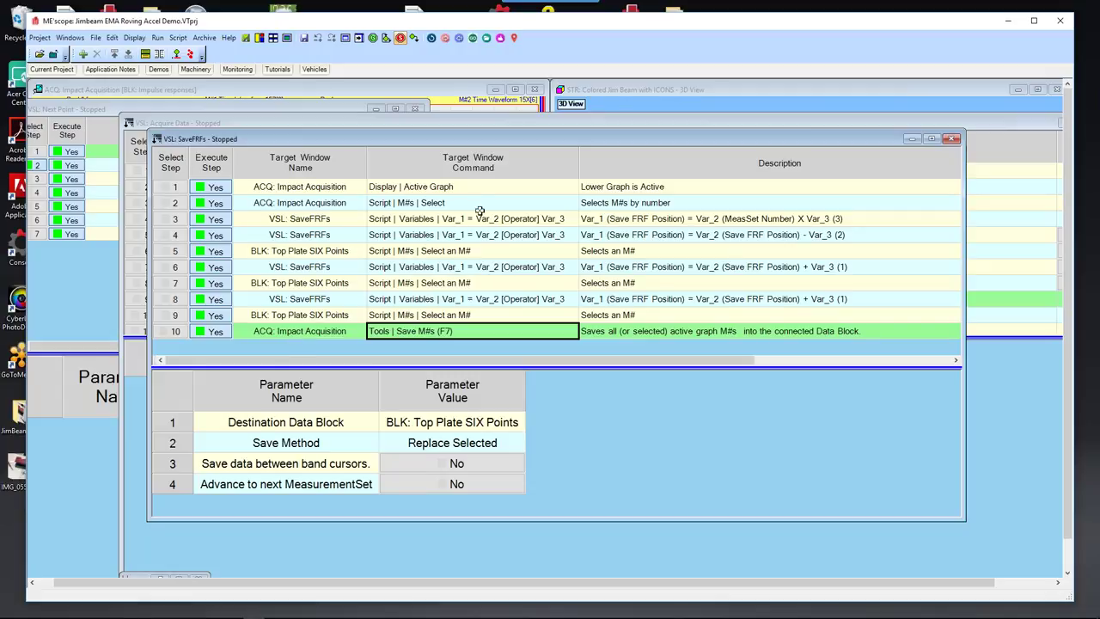
Restore the four-window layout at measurement set 1 and run Acquire Data to acquire its impact measurement.
left_click(434, 41)
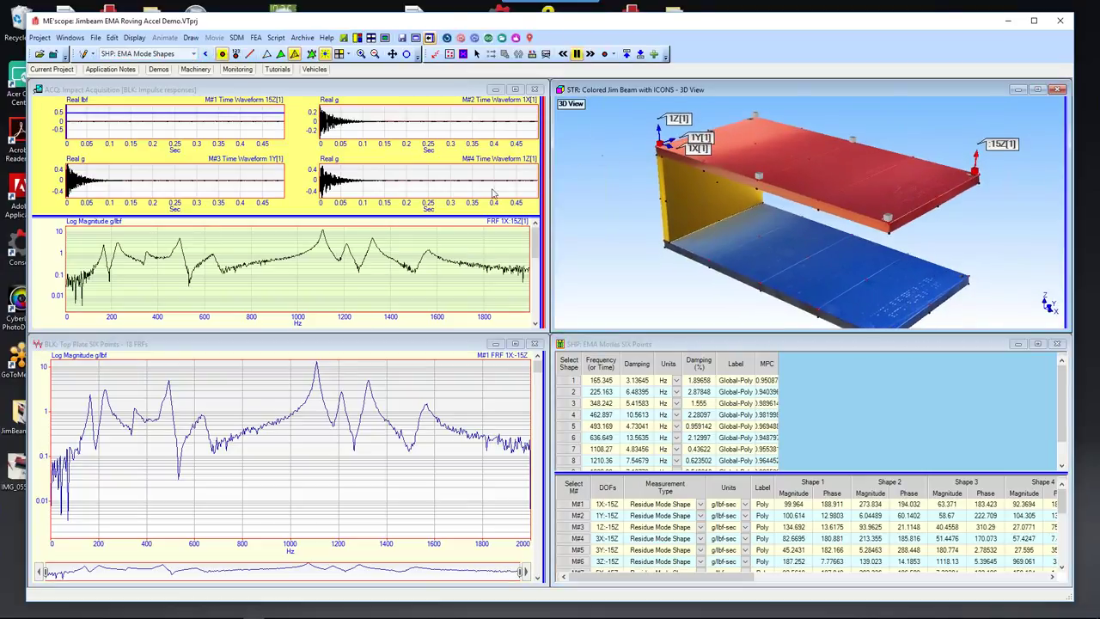
left_click(476, 39)
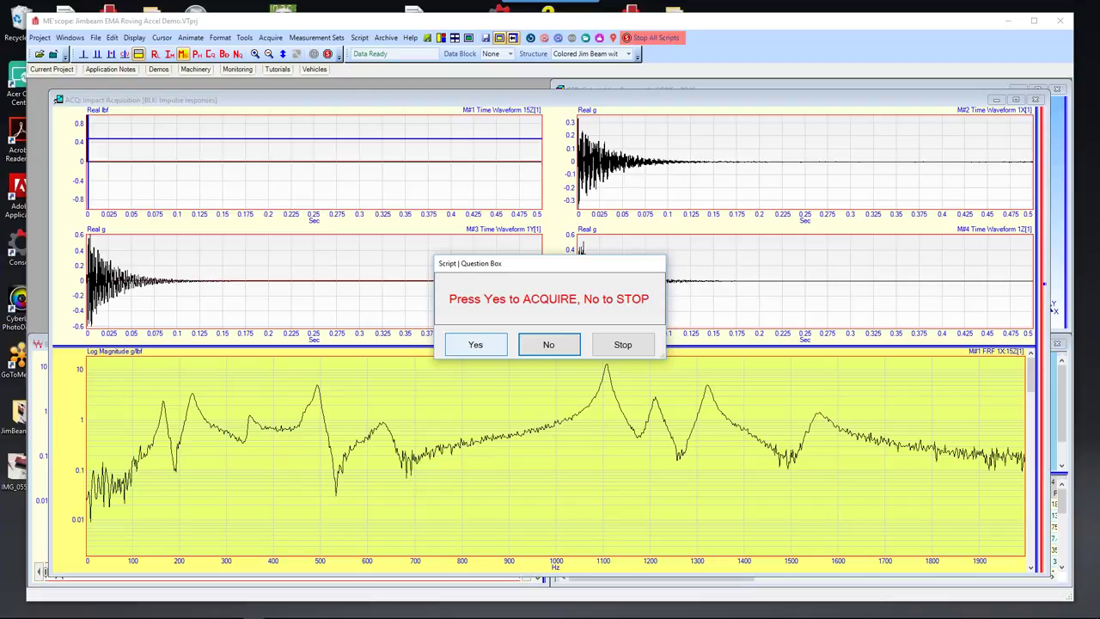
left_click(475, 345)
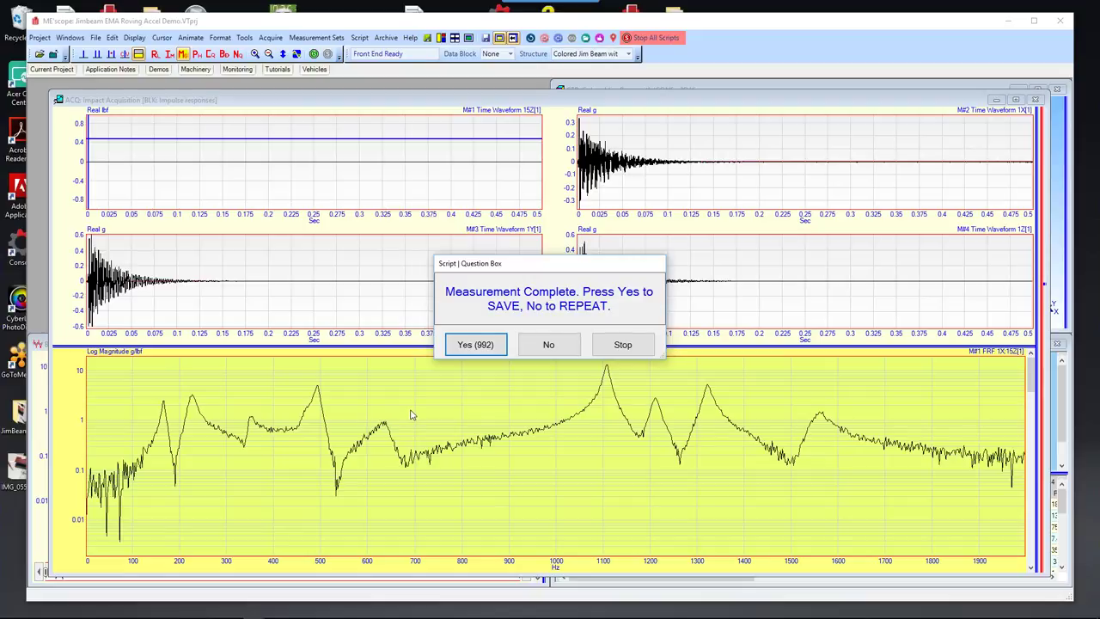
Save the measured FRFs and show the M# selection column beside the Top Plate SIX Points graph.
left_click(465, 346)
left_click(465, 346)
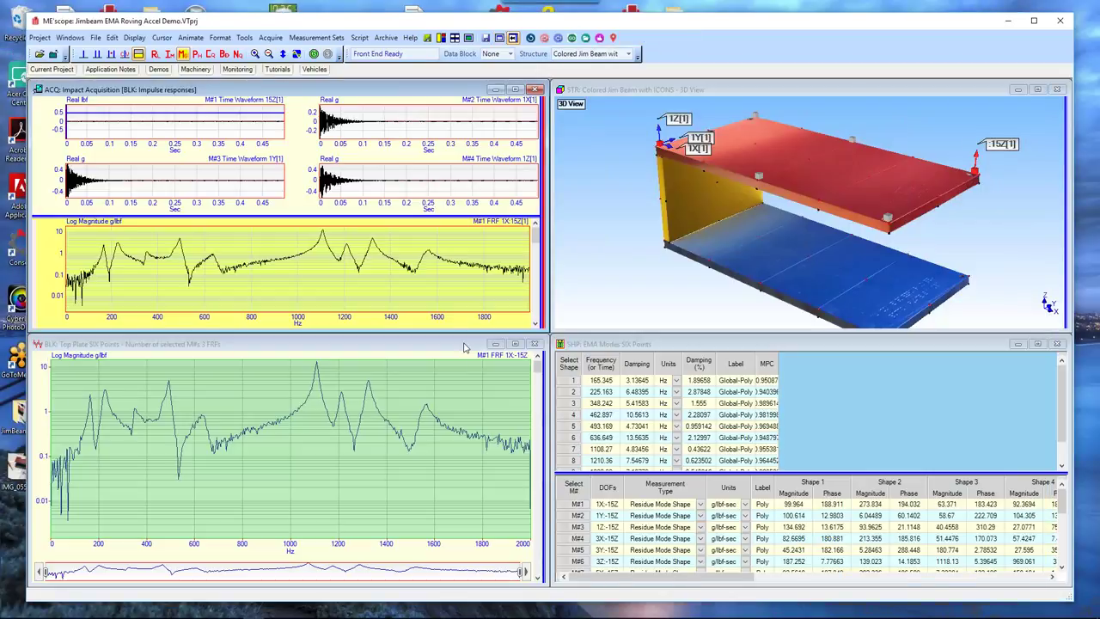
left_click_drag(535, 364, 364, 364)
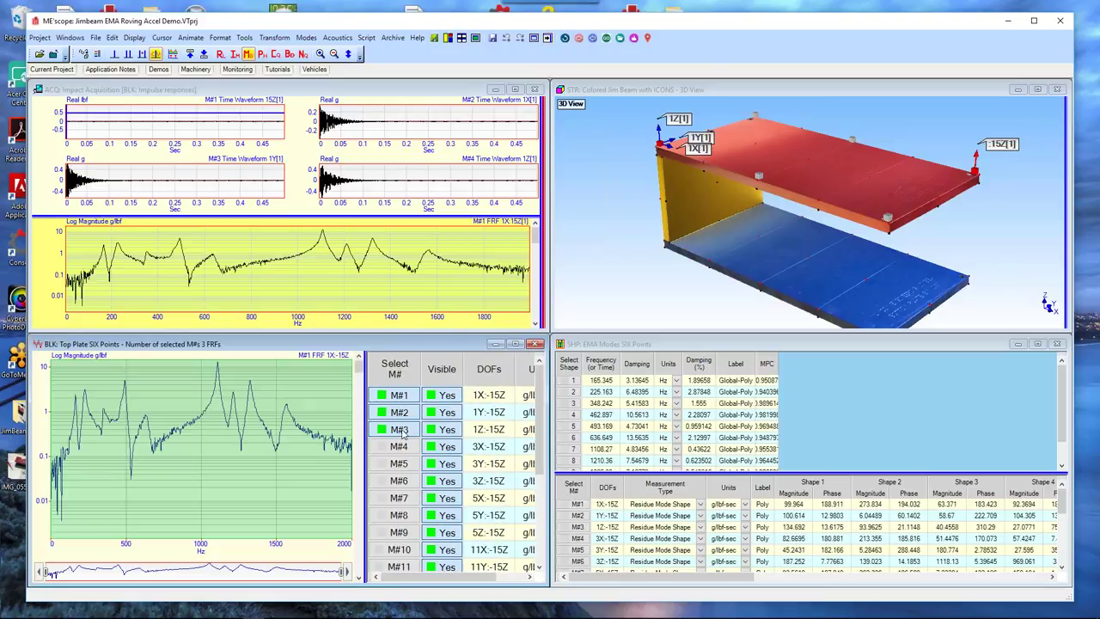
left_click_drag(365, 365, 488, 364)
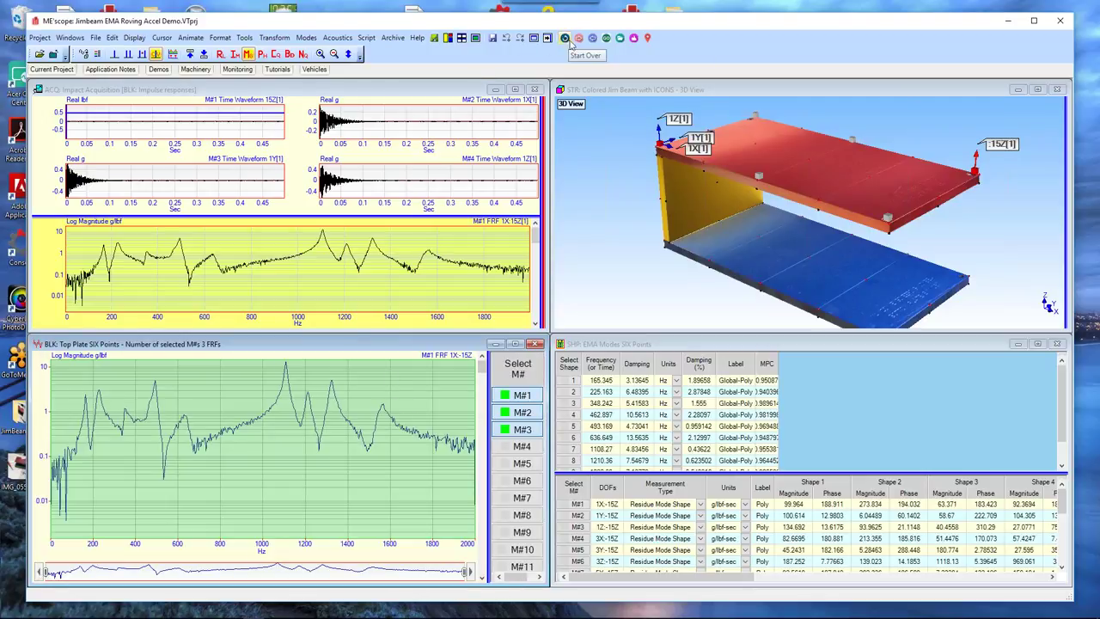
Advance to measurement set 2 with Next Point and run Acquire Data to acquire its impact measurement.
left_click(606, 39)
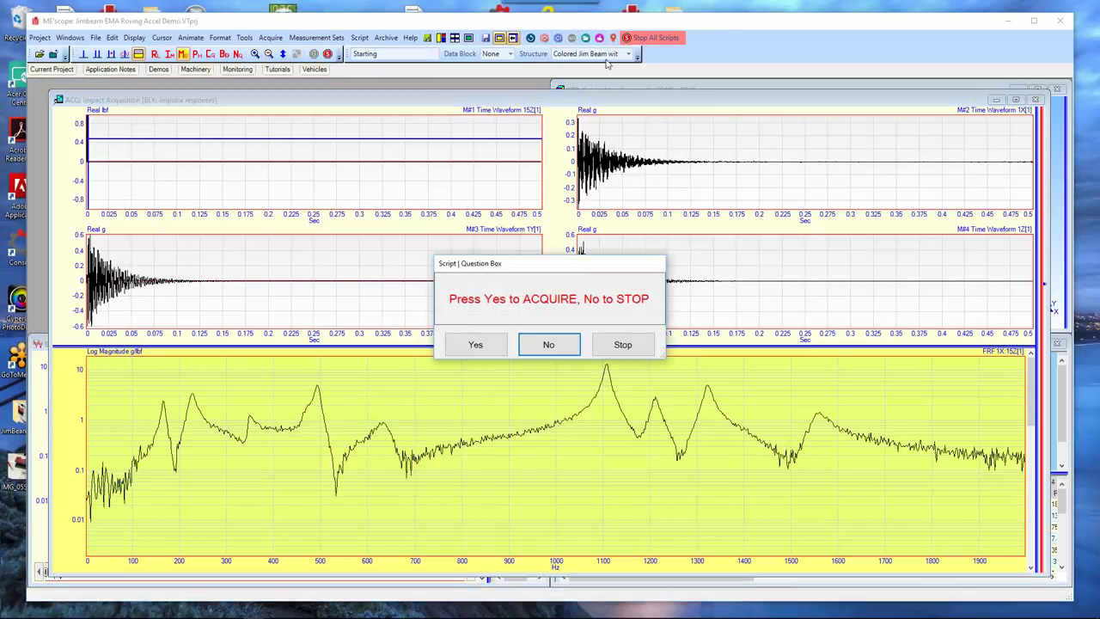
left_click(571, 348)
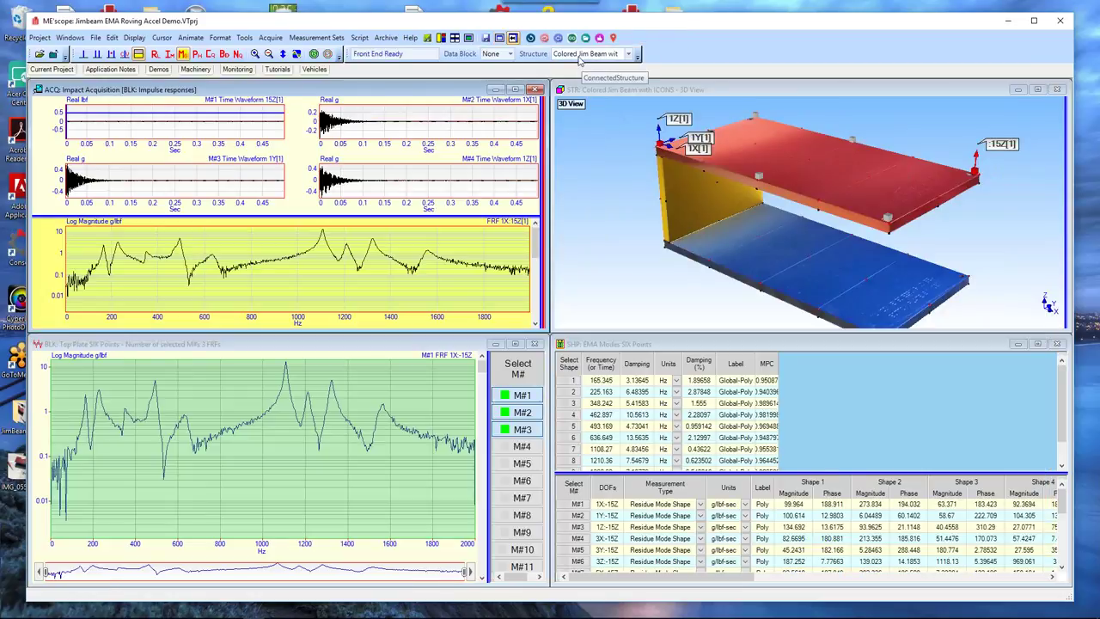
left_click(544, 38)
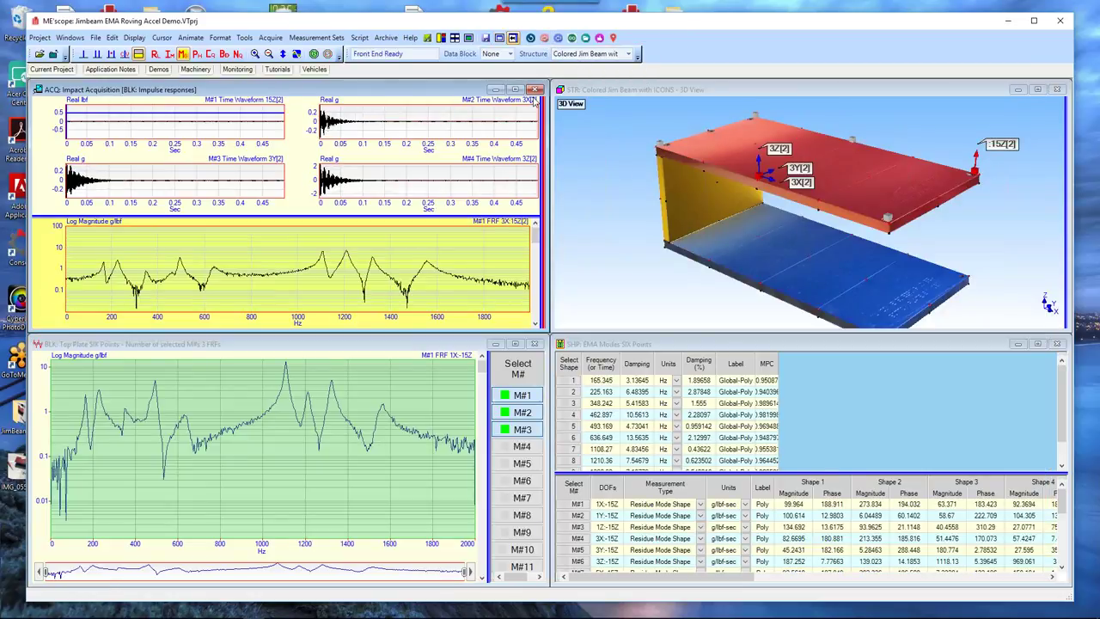
left_click(571, 37)
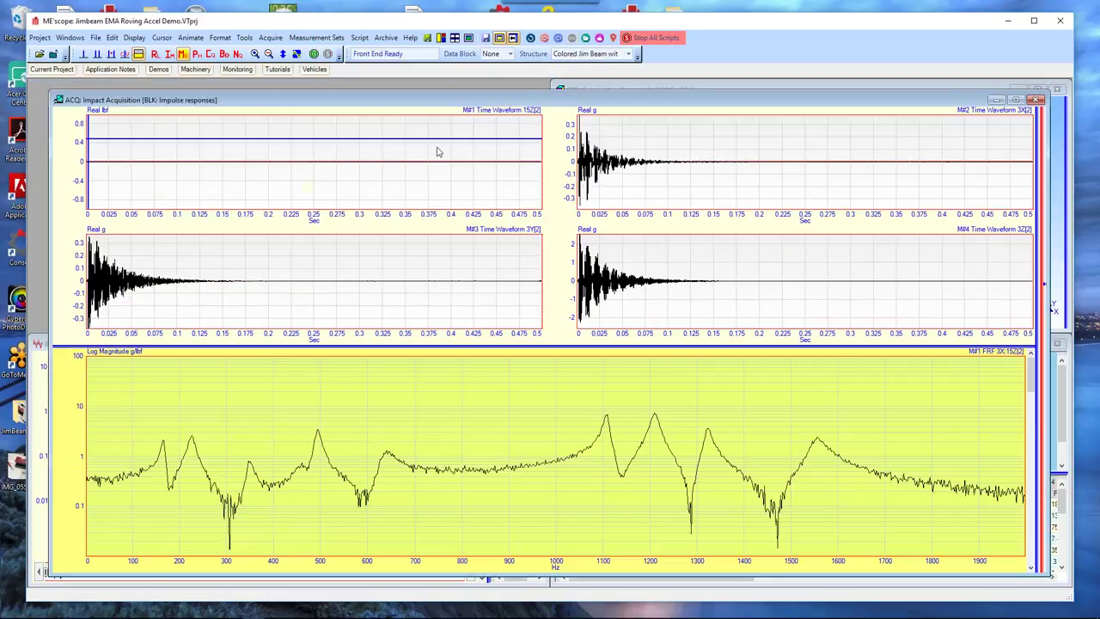
left_click(483, 352)
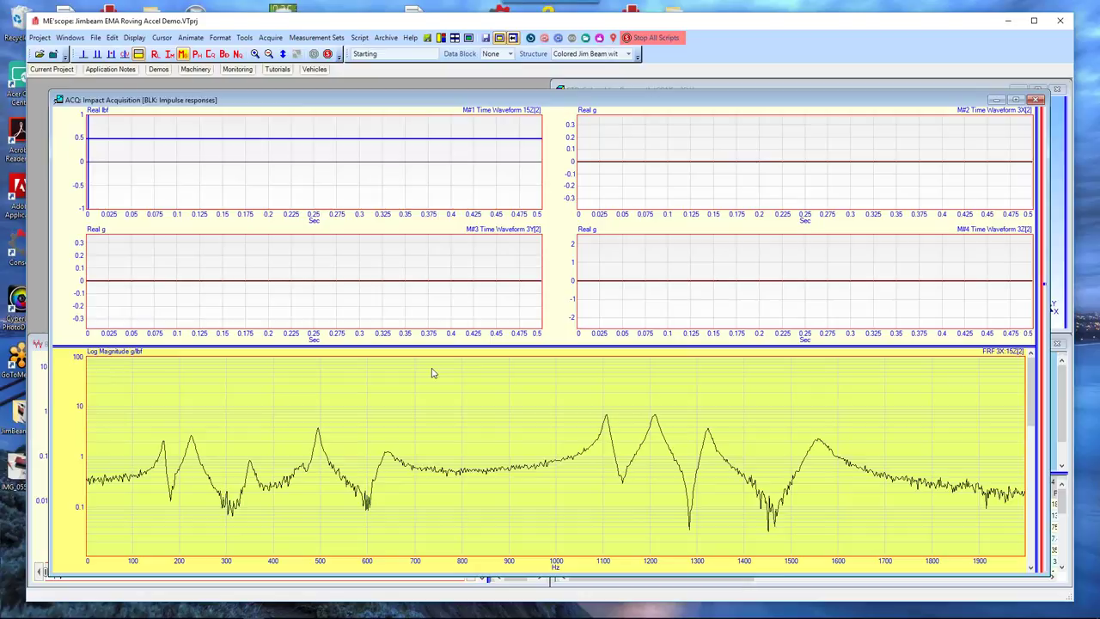